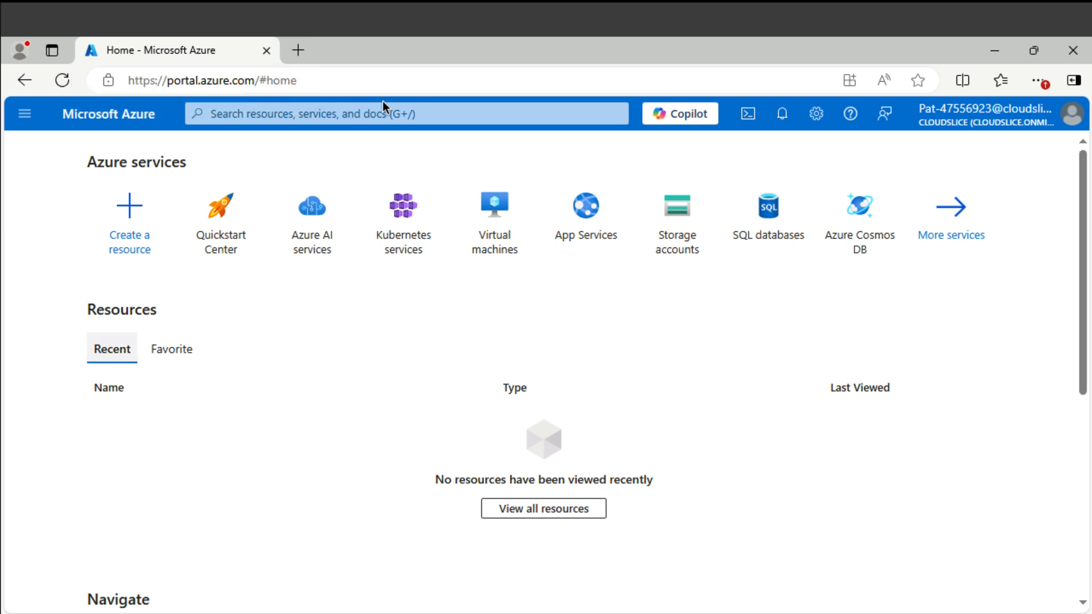
# - Start a new virtual network named webVNET from the Virtual networks list
pyautogui.click(366, 112)
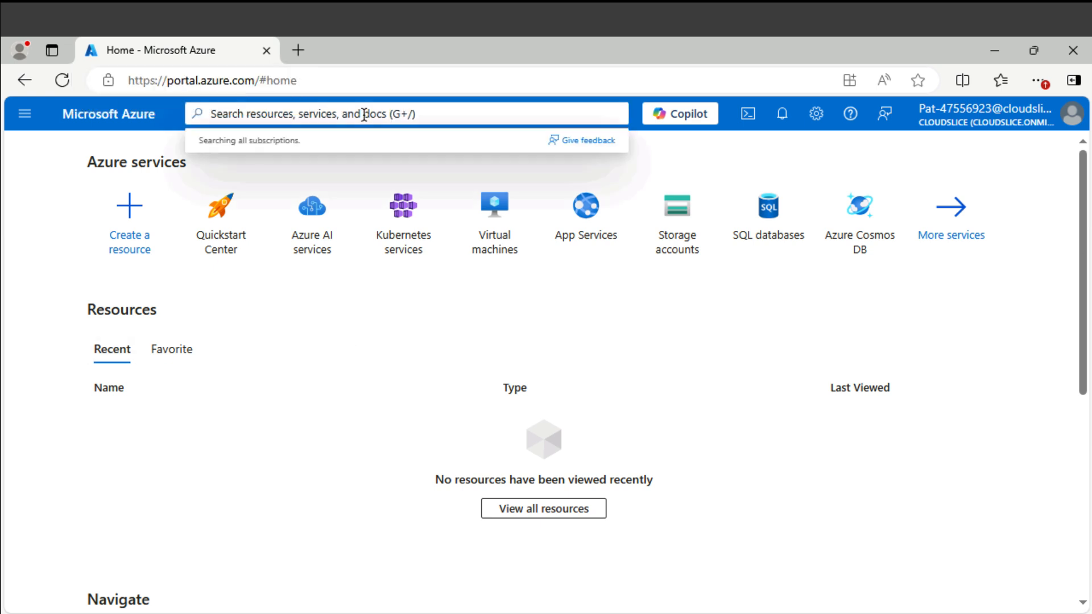
pyautogui.write('vnet')
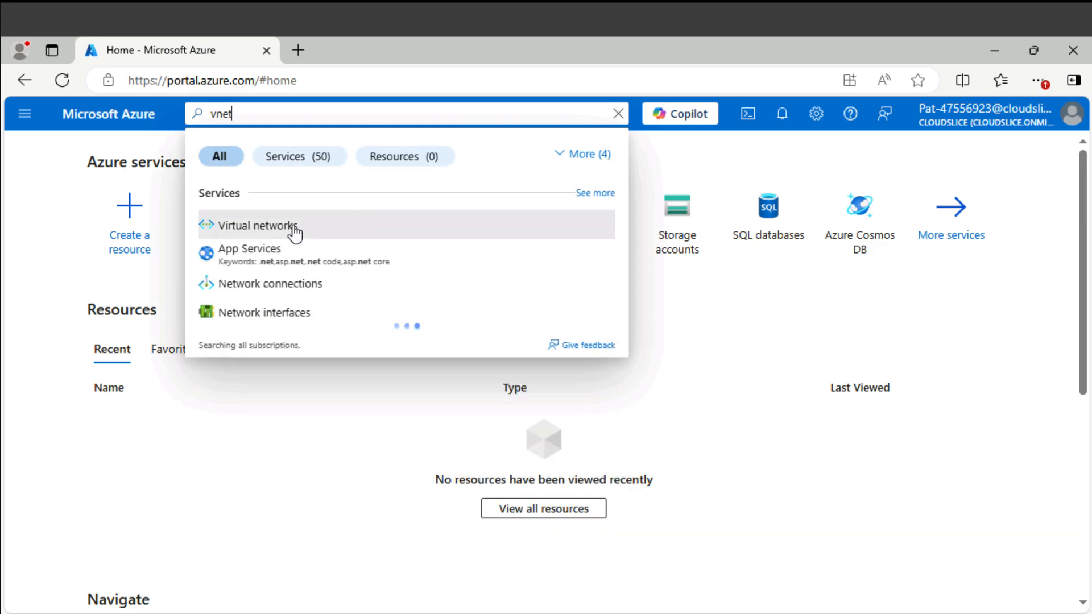
pyautogui.click(294, 227)
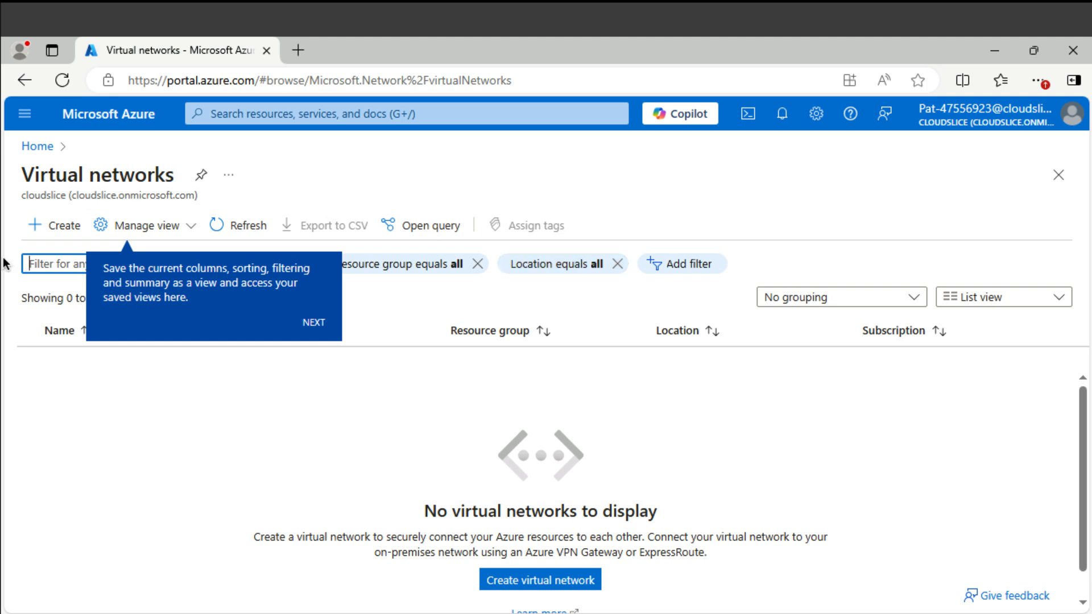
pyautogui.click(80, 235)
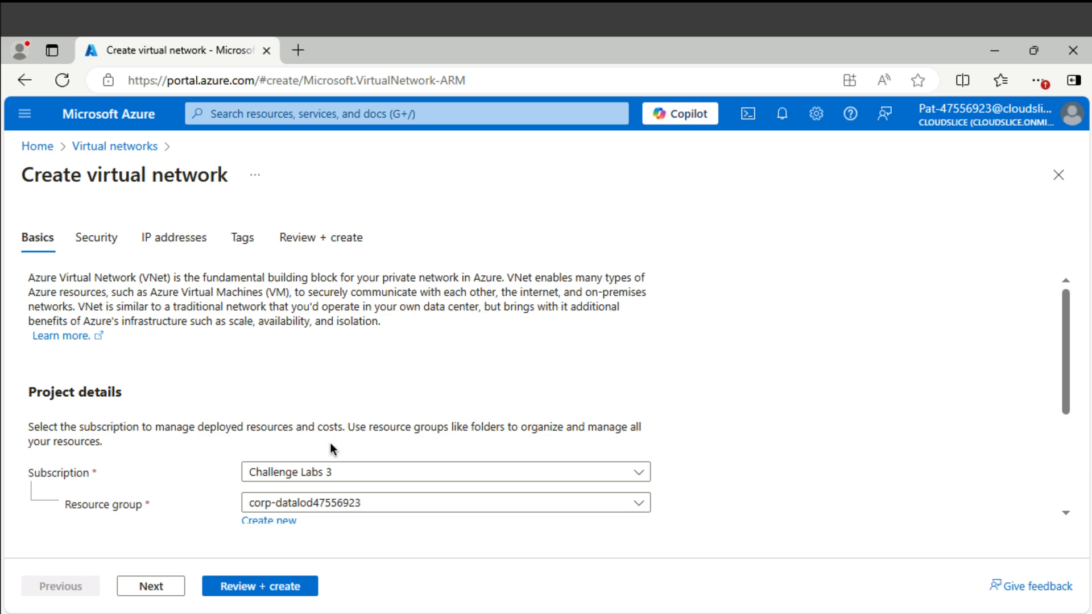
pyautogui.scroll(-2, 398, 489)
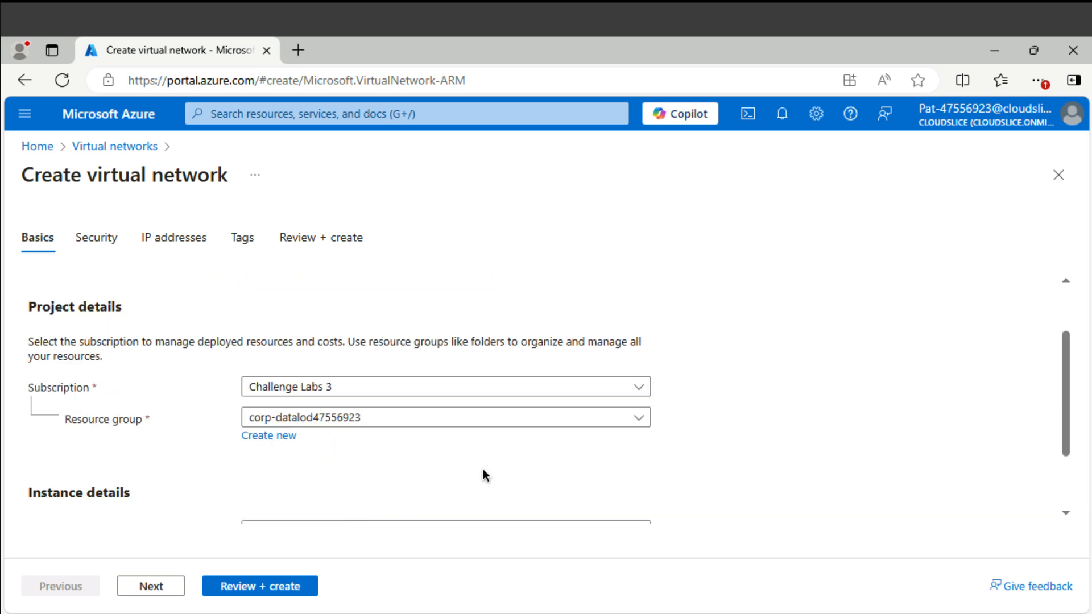
pyautogui.scroll(-2, 506, 461)
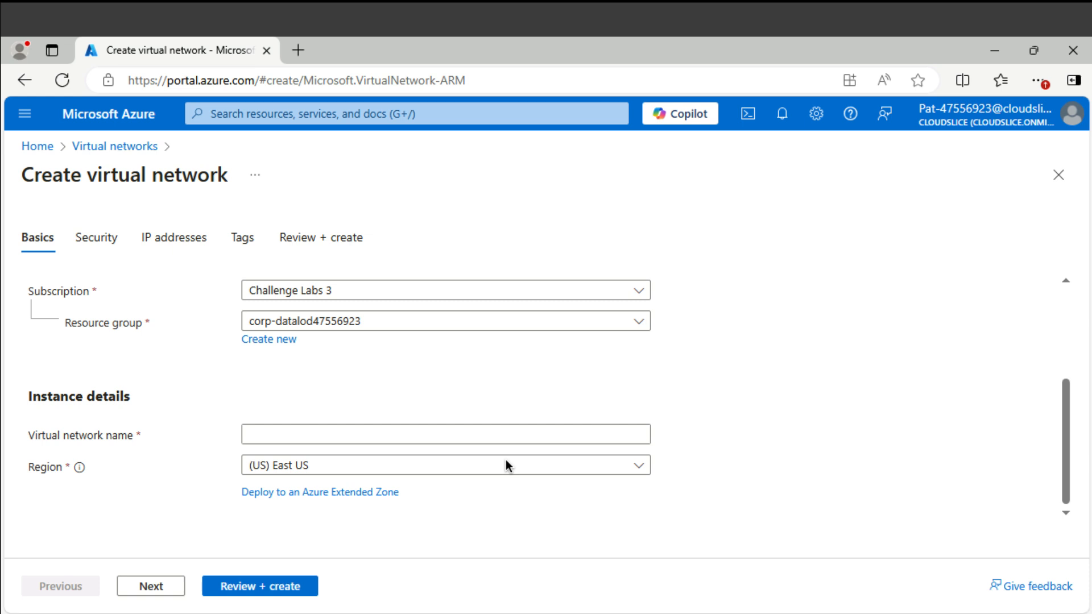
pyautogui.click(412, 435)
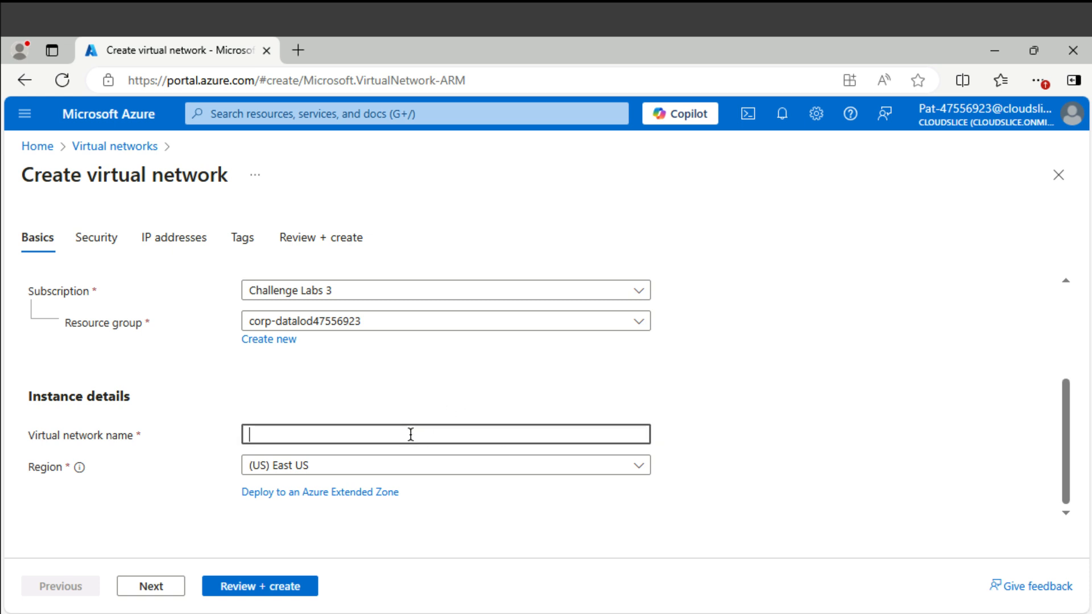
pyautogui.write('webVNET')
# - Change the address space to 10.10.0.0/16 and start editing the default subnet
pyautogui.click(151, 589)
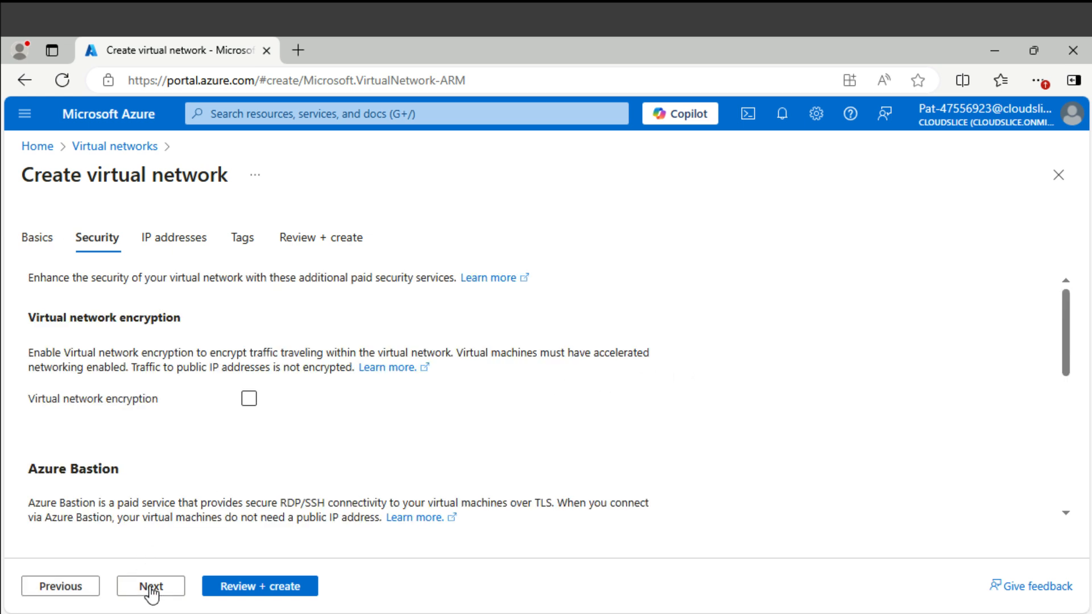
pyautogui.click(151, 590)
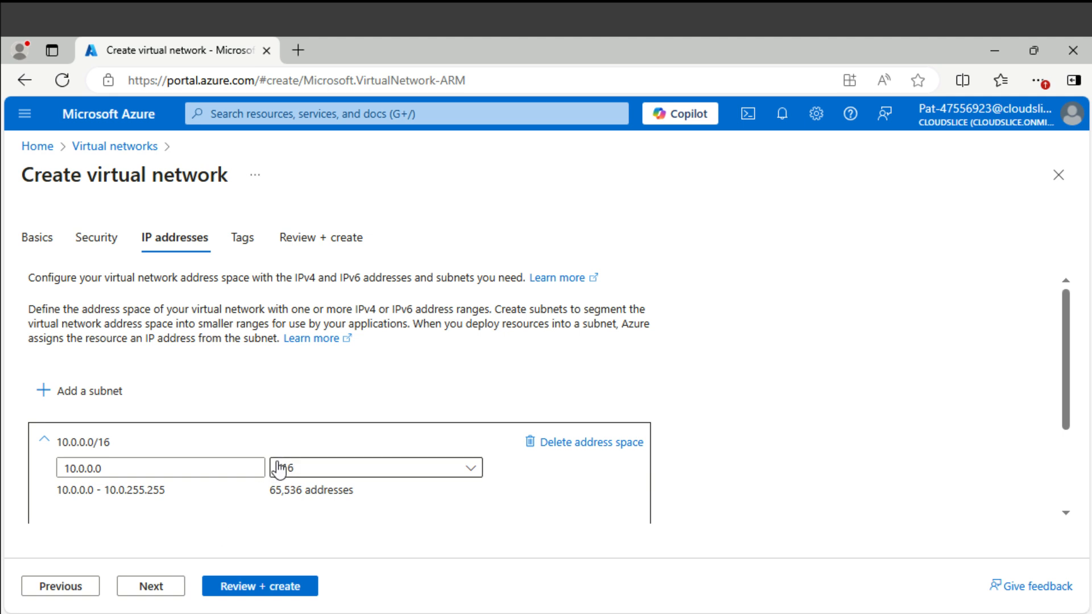
pyautogui.click(80, 468)
pyautogui.press('Delete')
pyautogui.write('10.')
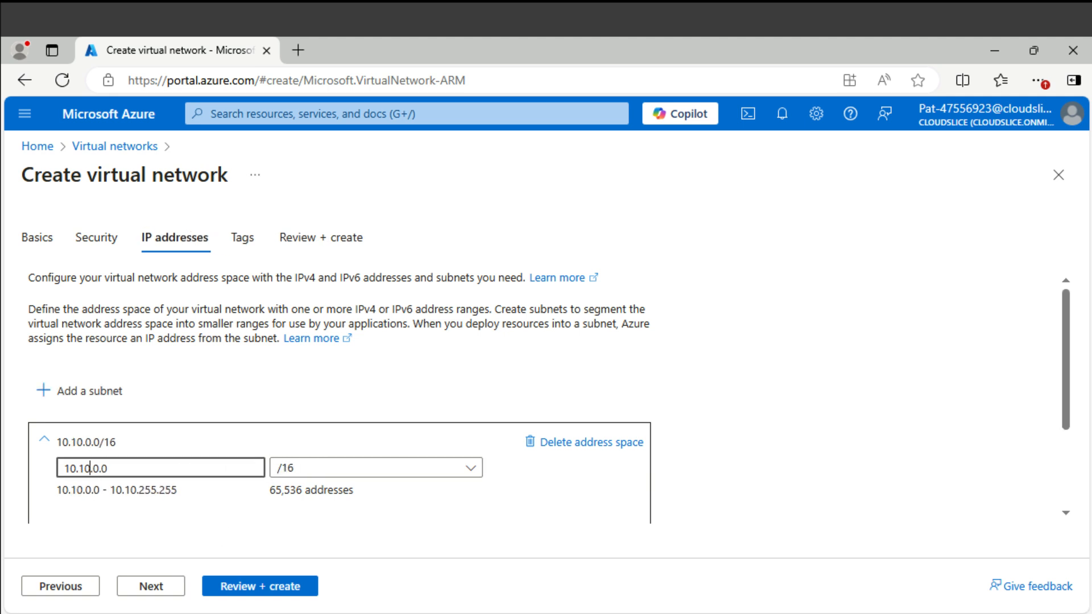
pyautogui.scroll(-1, 527, 356)
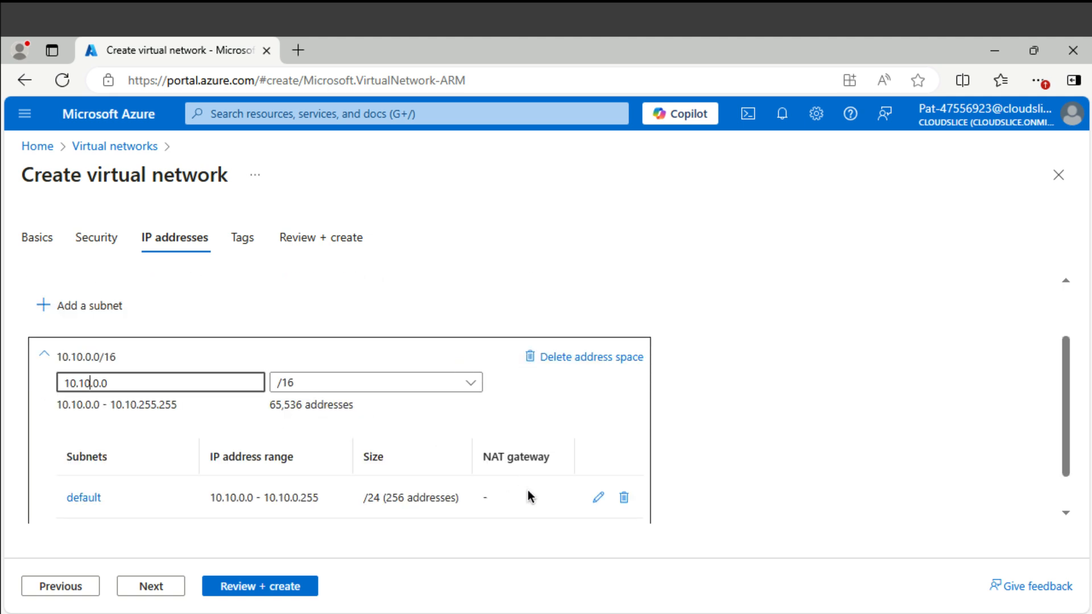
pyautogui.click(597, 499)
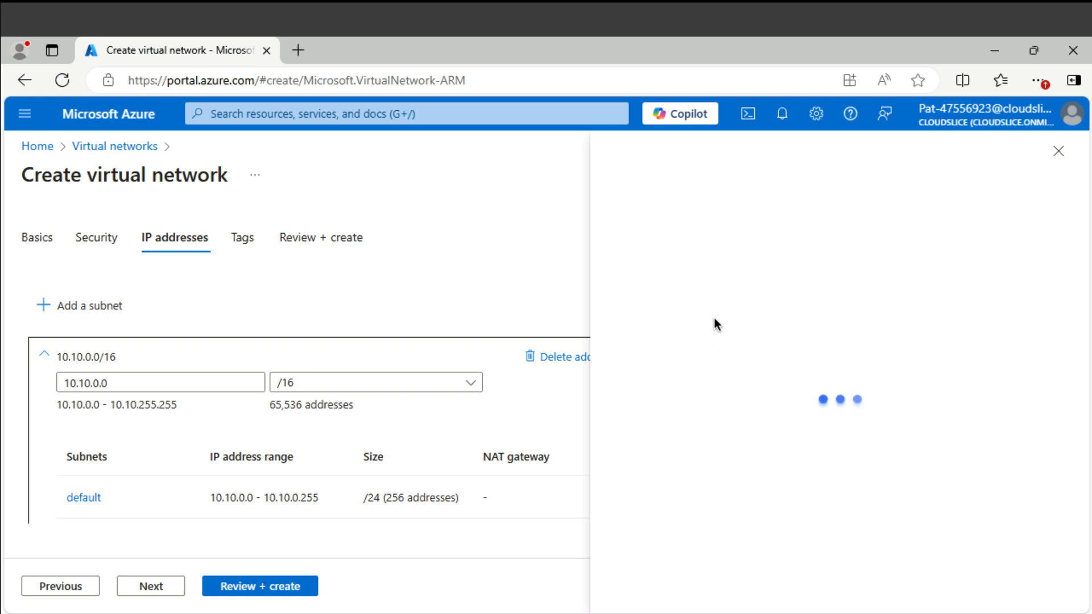
# - Rename the default subnet to web, set its size to /26 (64 addresses), and save it
pyautogui.click(651, 282)
pyautogui.doubleClick(651, 283)
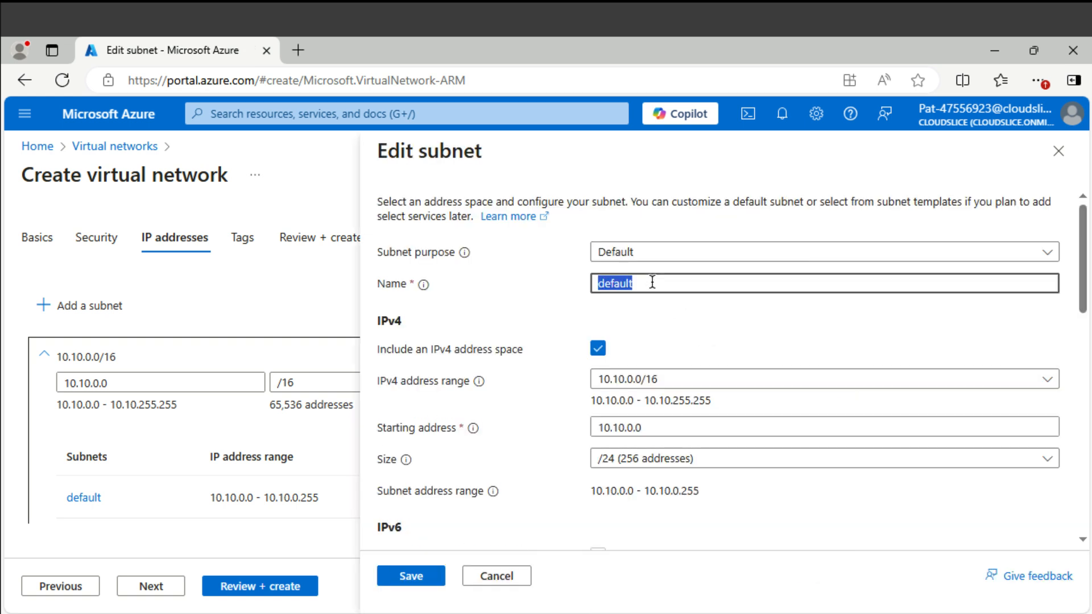
pyautogui.write('web')
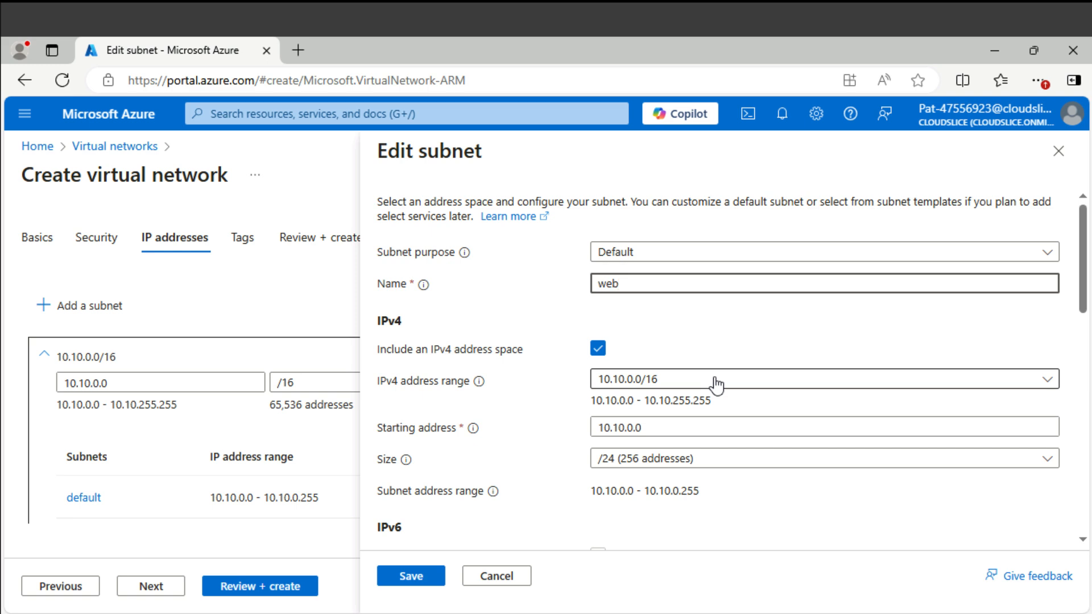
pyautogui.click(711, 461)
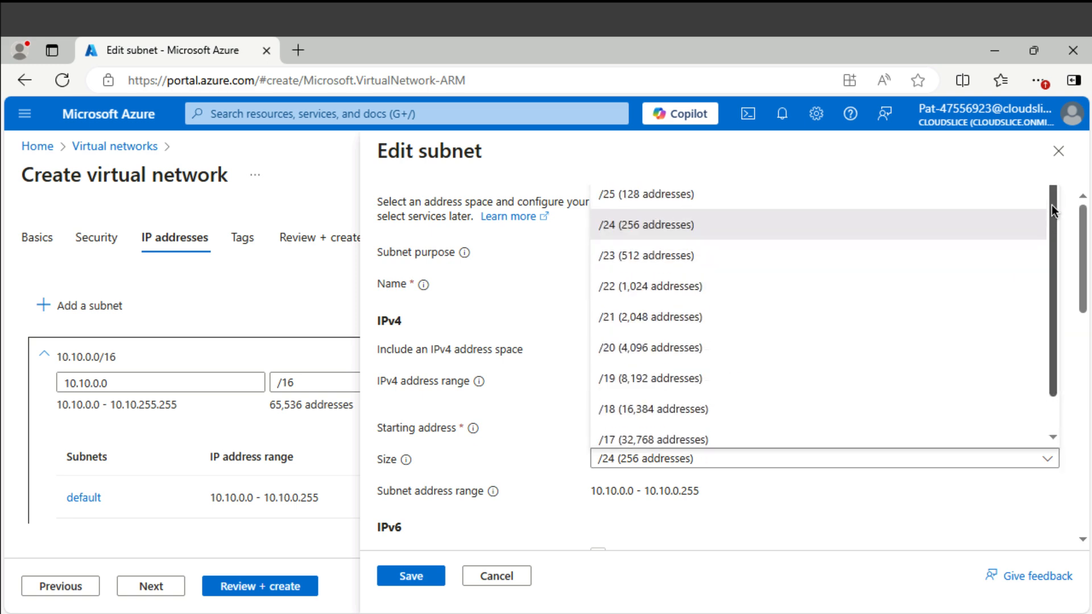
pyautogui.scroll(-1, 761, 216)
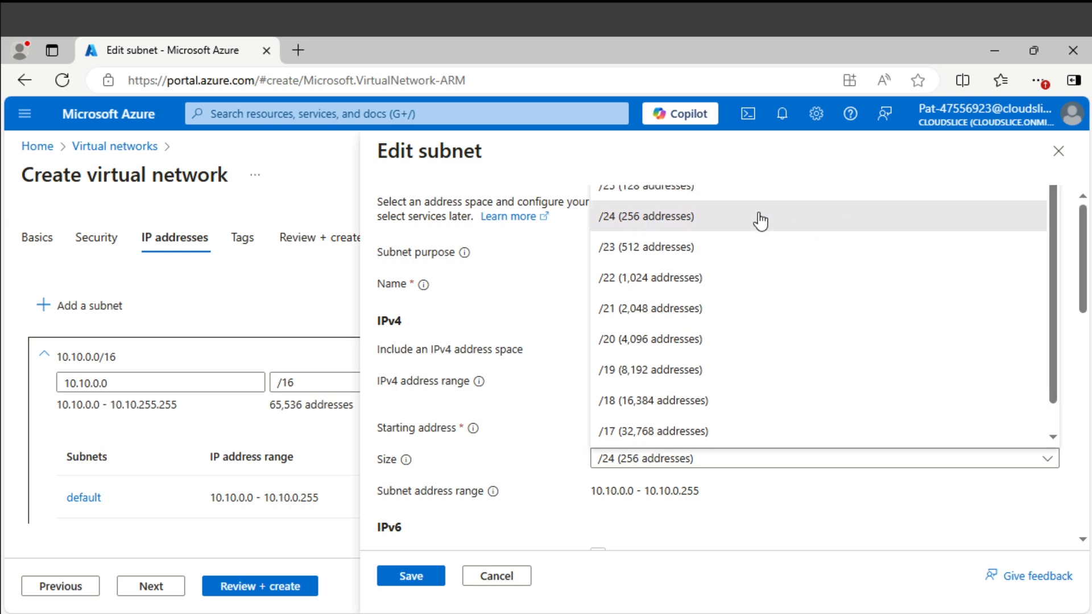
pyautogui.press('Up')
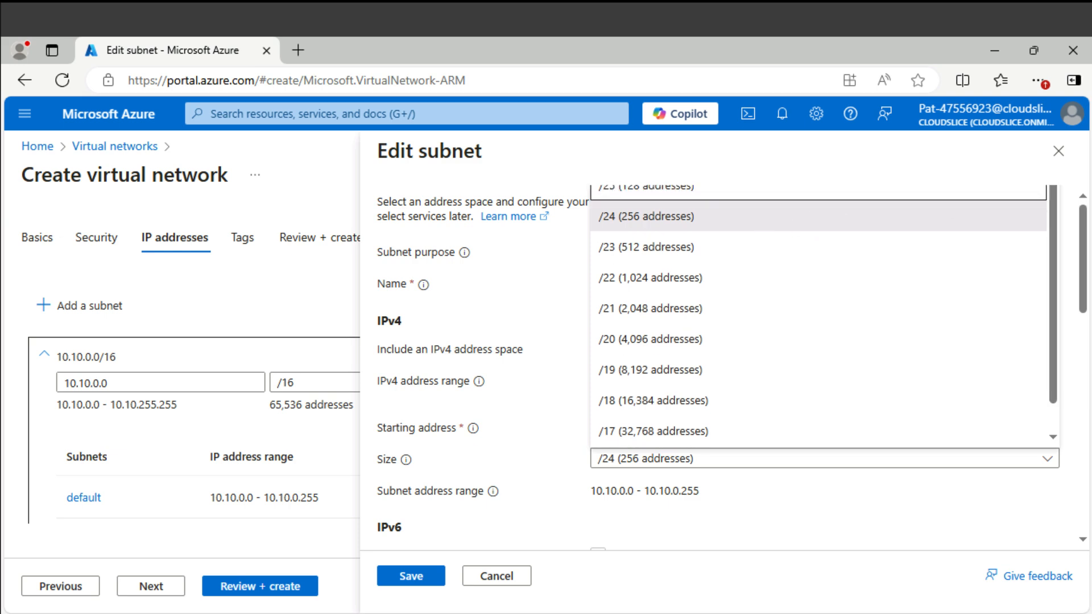
pyautogui.press('Up')
pyautogui.press('Return')
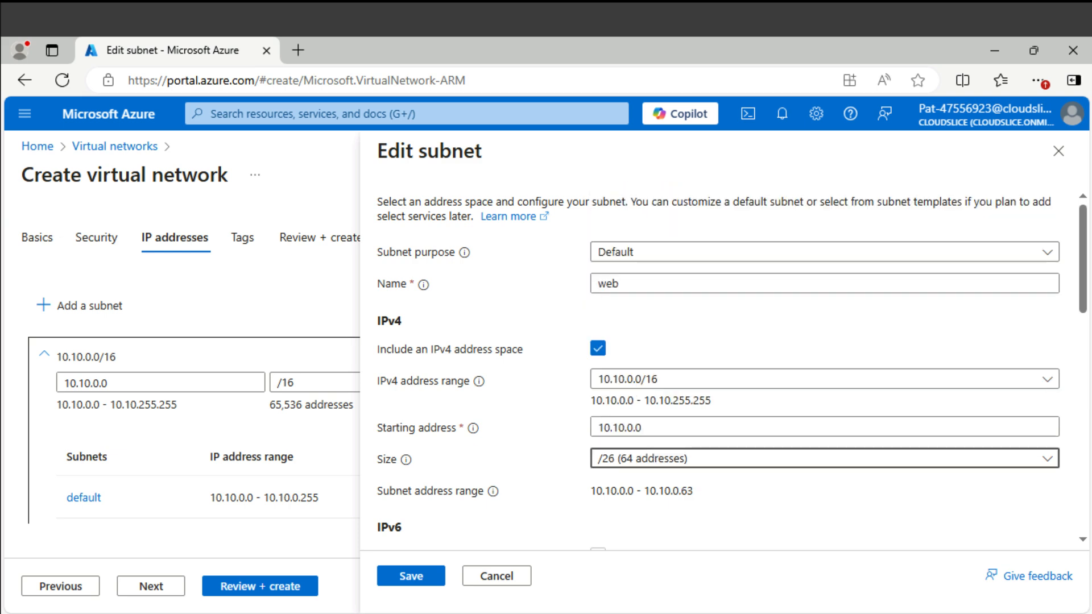
pyautogui.scroll(-5, 524, 496)
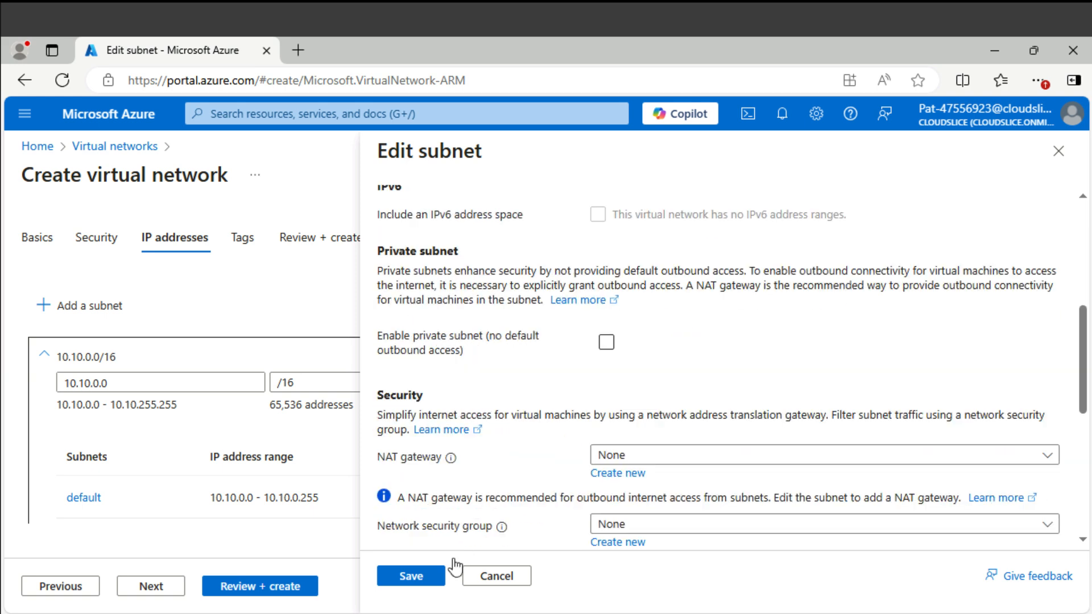
pyautogui.click(415, 576)
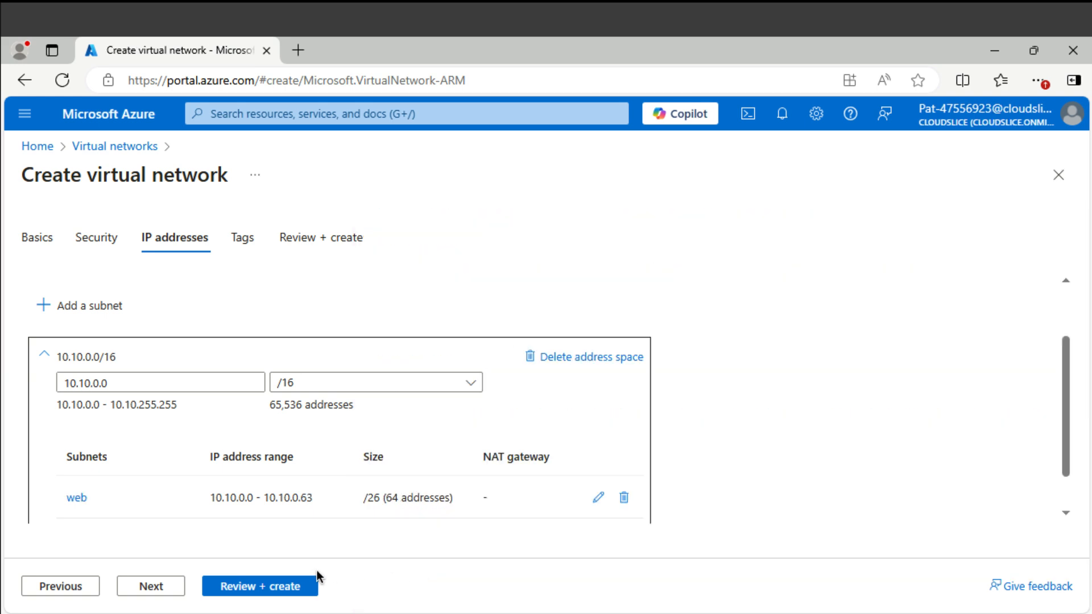
# - Review and create the webVNET network, then go to its overview page
pyautogui.click(301, 586)
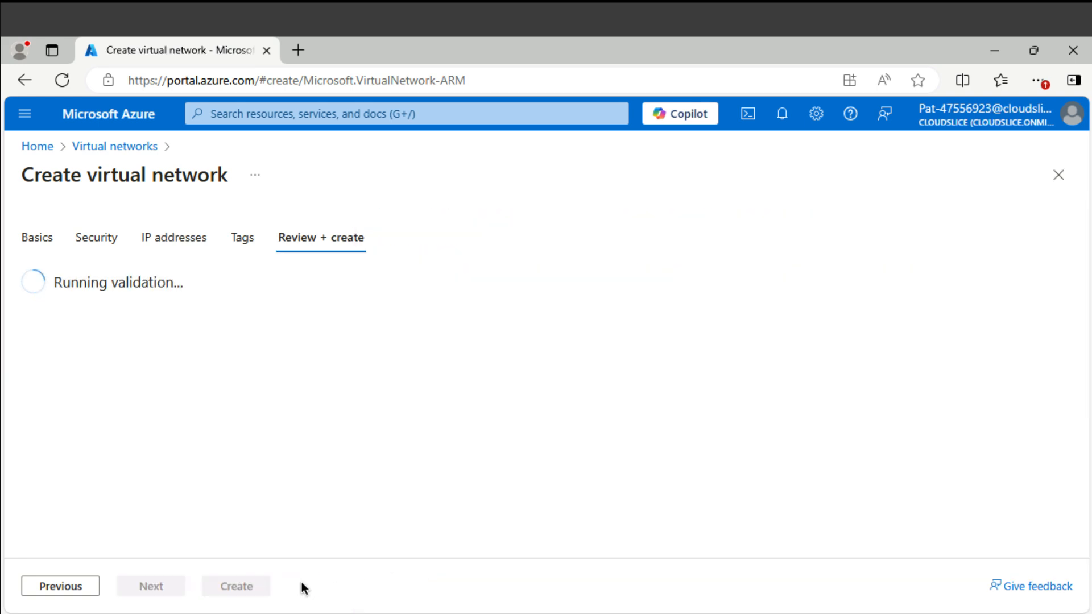
pyautogui.click(236, 585)
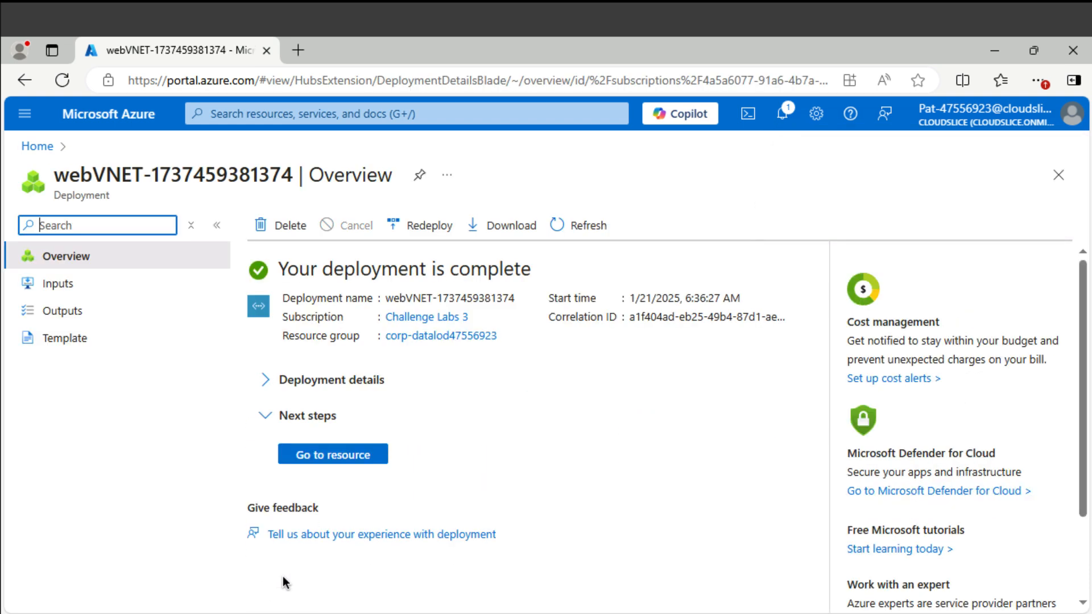
pyautogui.click(366, 461)
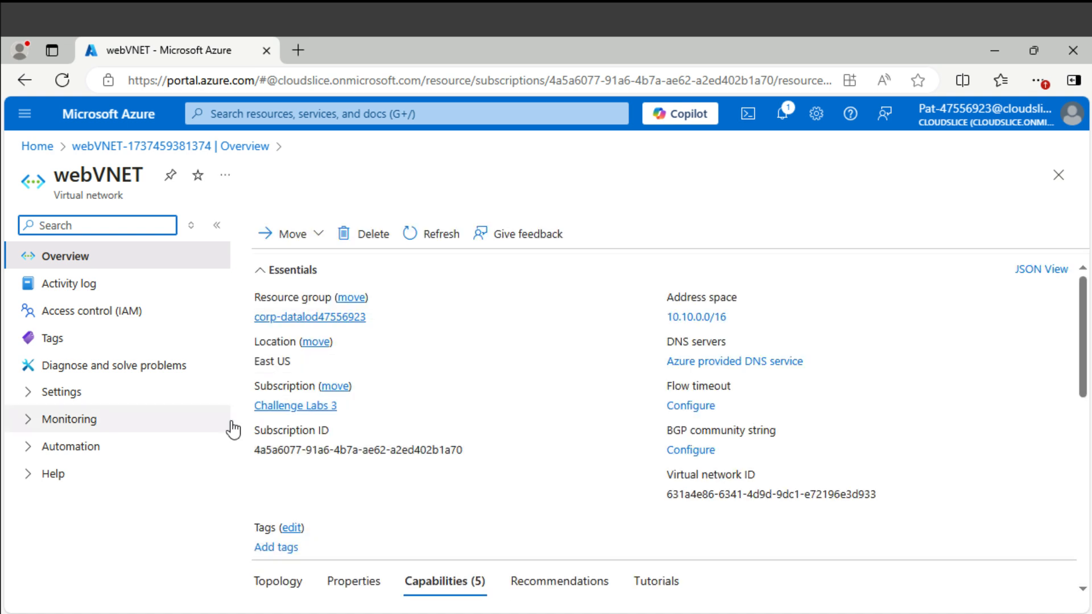
# - Add a subnet named admin starting at 10.10.0.64 with a /26 size to webVNET
pyautogui.click(32, 393)
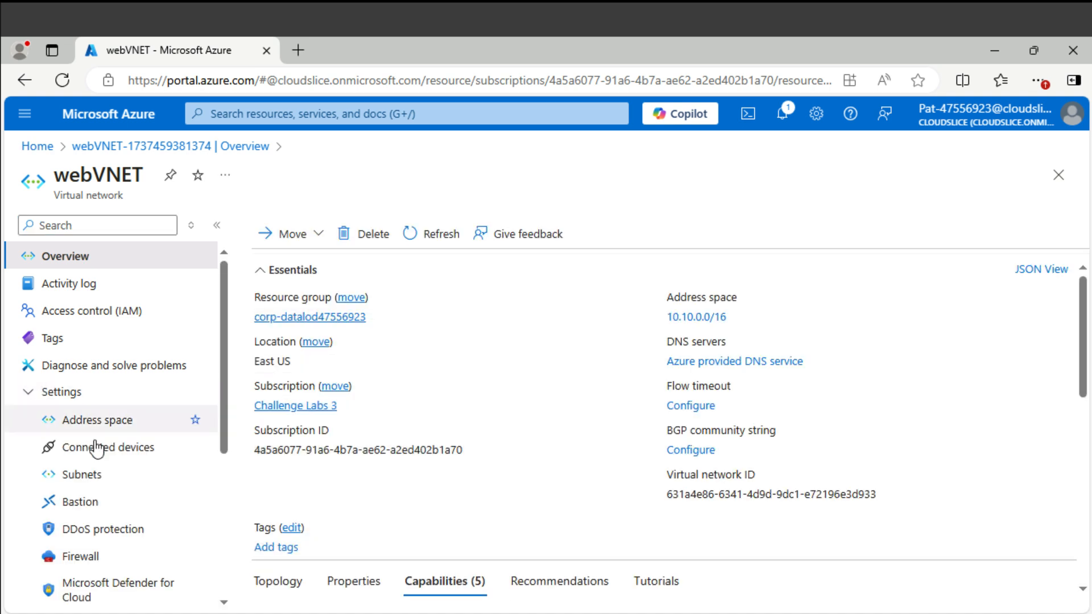
pyautogui.click(97, 477)
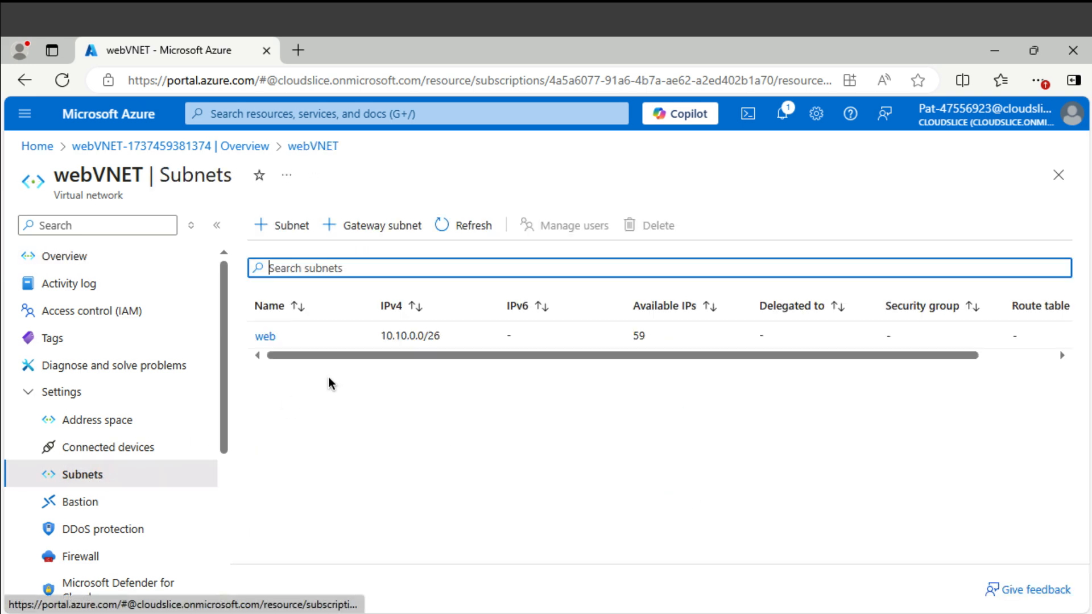
pyautogui.click(290, 232)
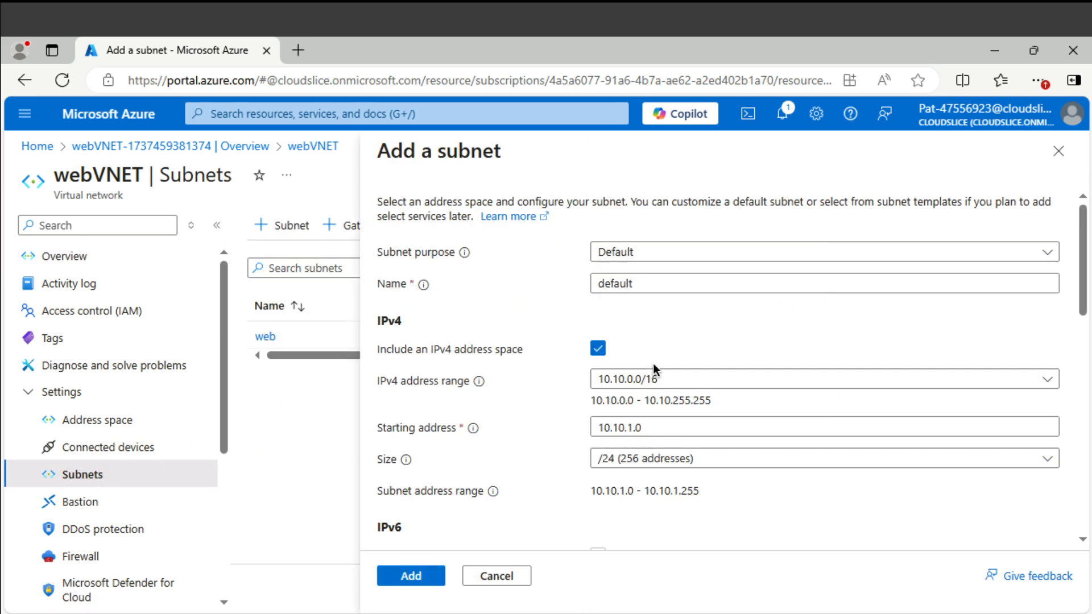
pyautogui.click(661, 283)
pyautogui.doubleClick(662, 284)
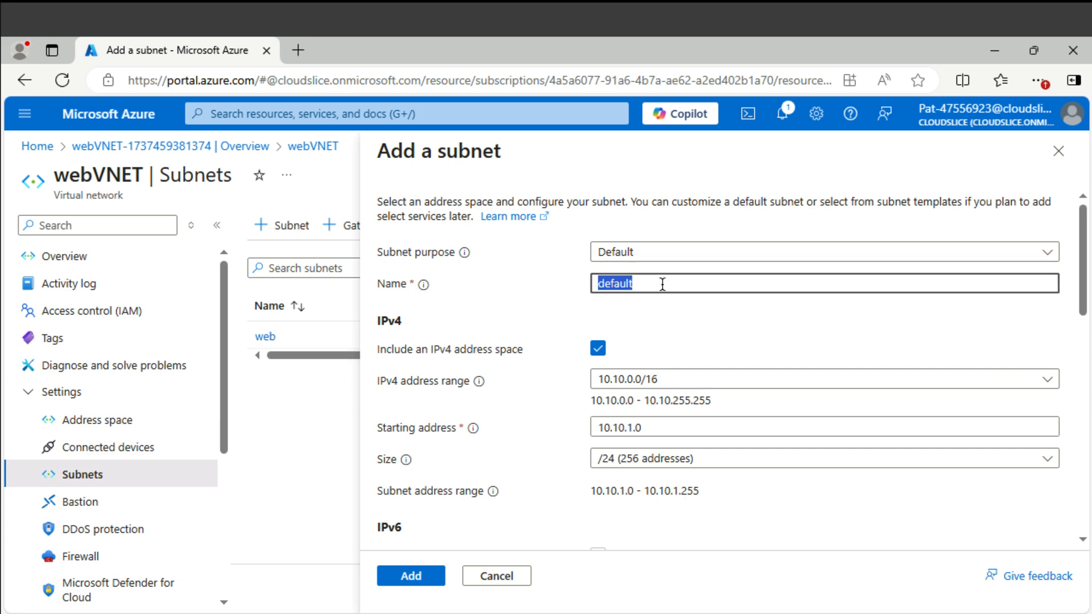
pyautogui.write('admin')
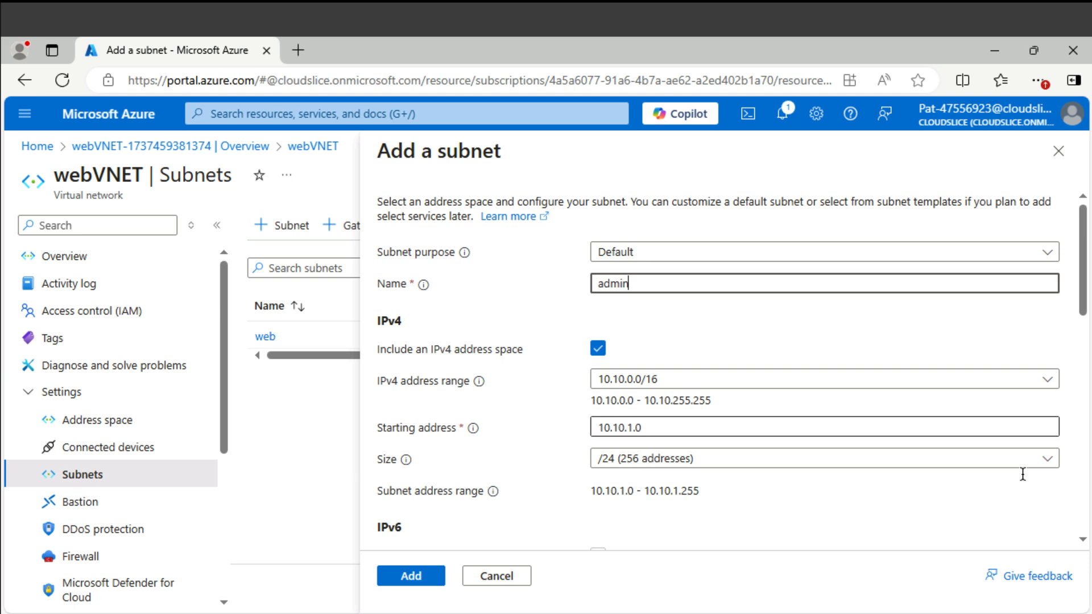
pyautogui.click(944, 459)
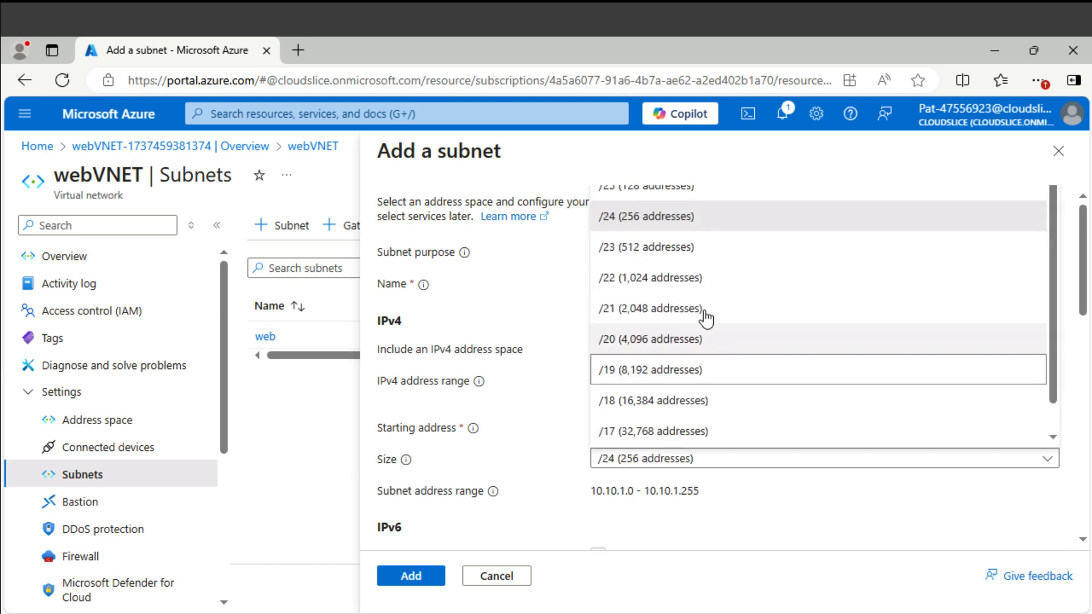
pyautogui.scroll(1, 702, 290)
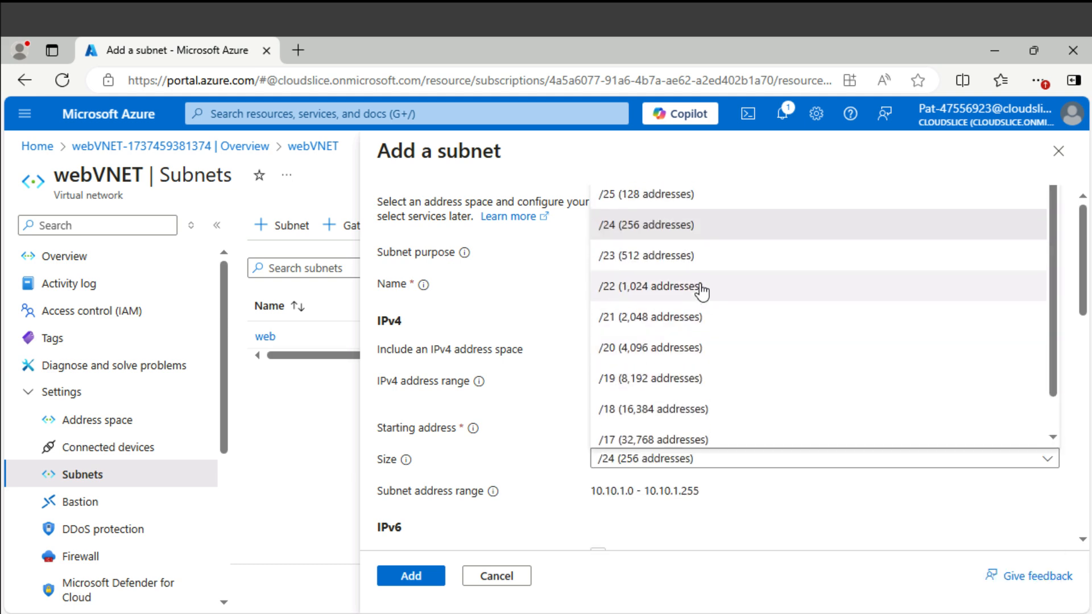
pyautogui.click(677, 195)
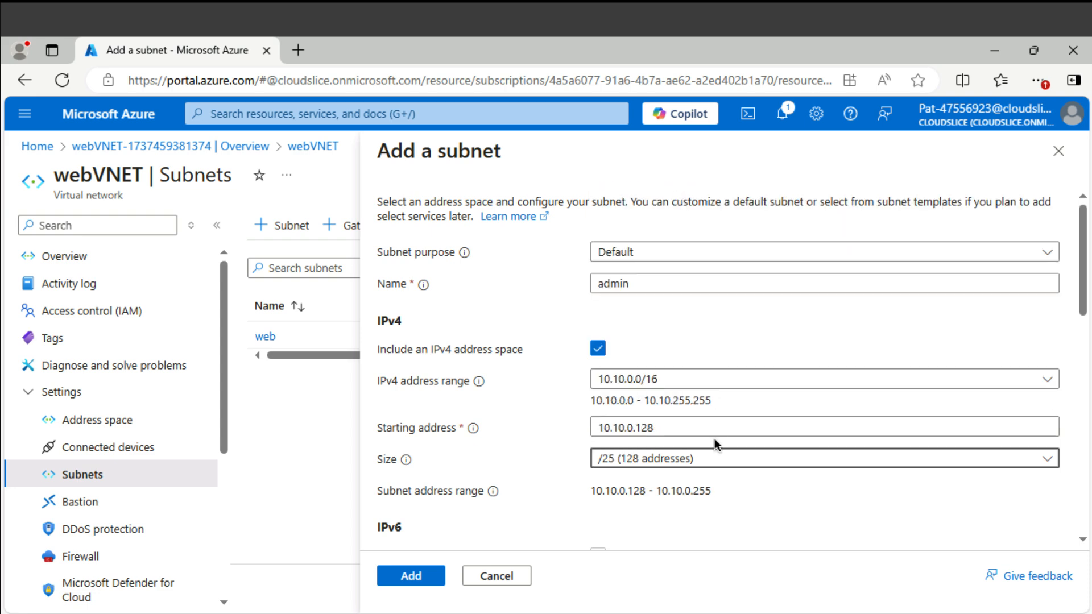
pyautogui.press('Down')
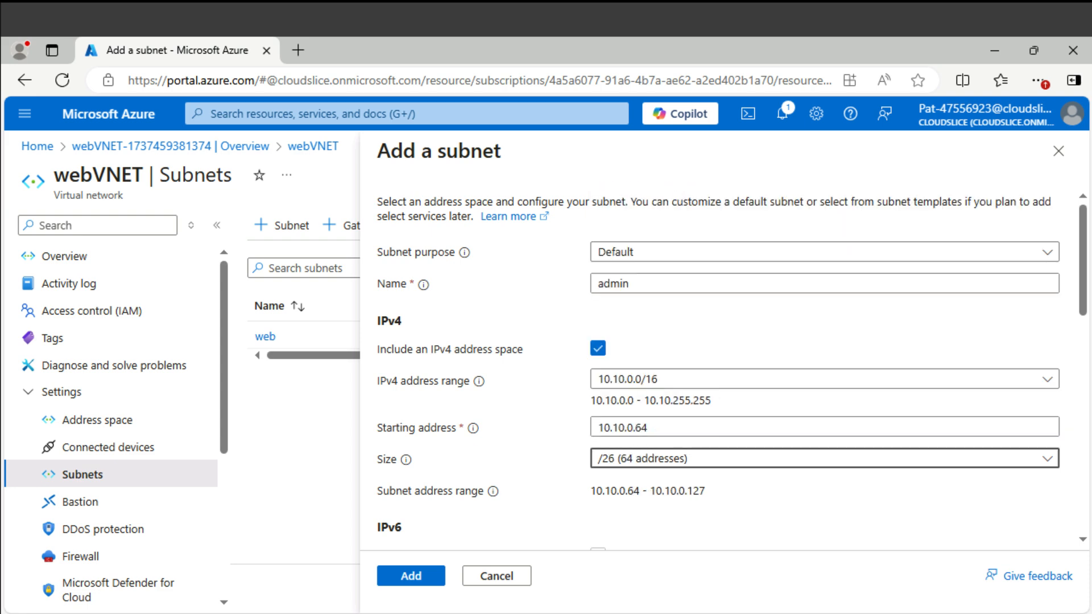
pyautogui.click(425, 573)
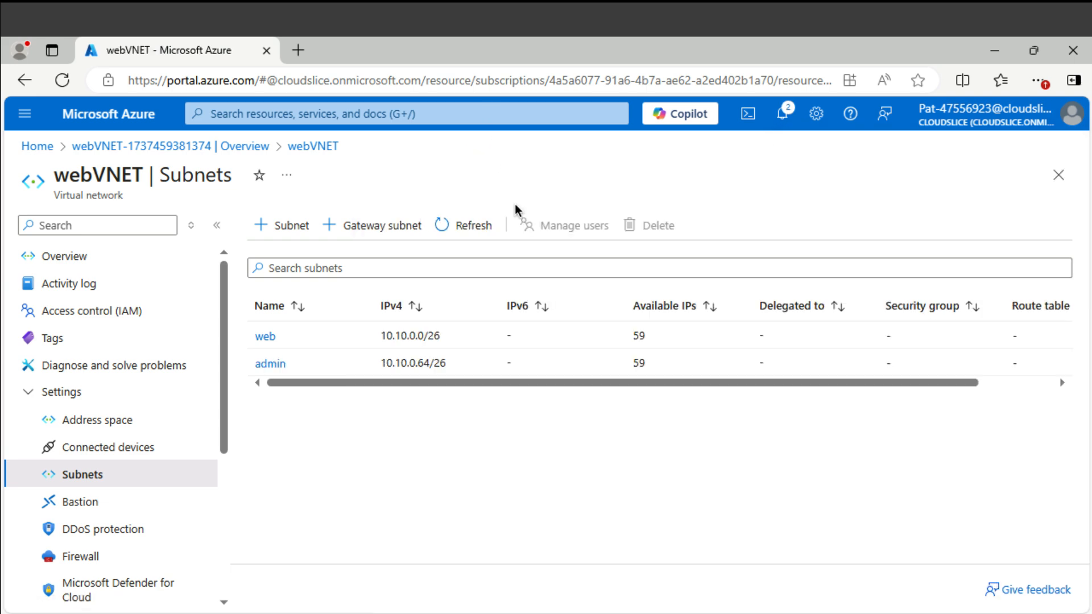
pyautogui.click(459, 114)
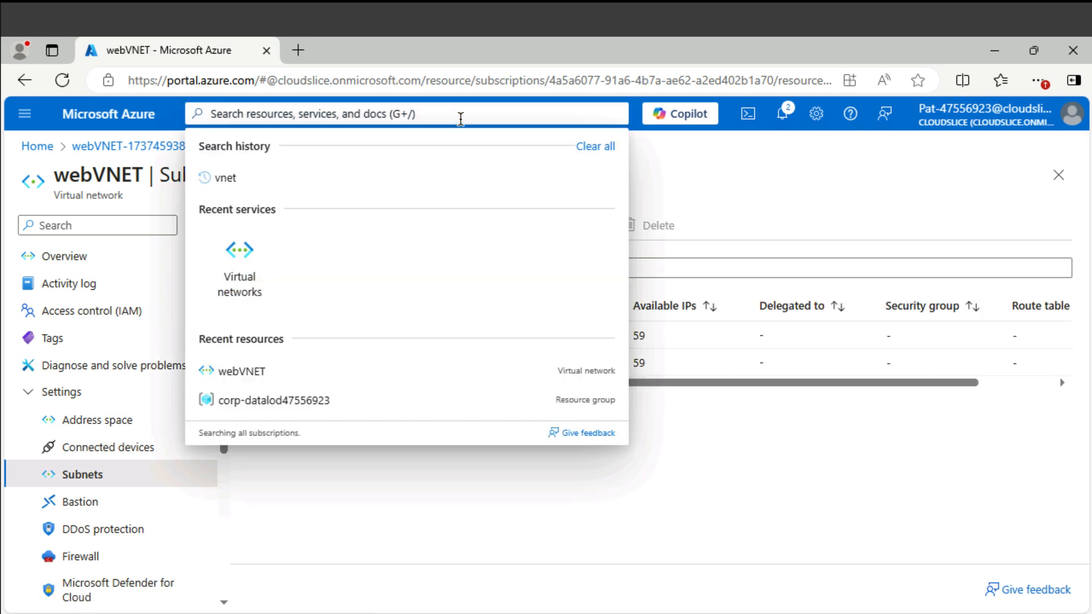
# - Create network security group webNSG in the lab's resource group, East US
pyautogui.write('nsg')
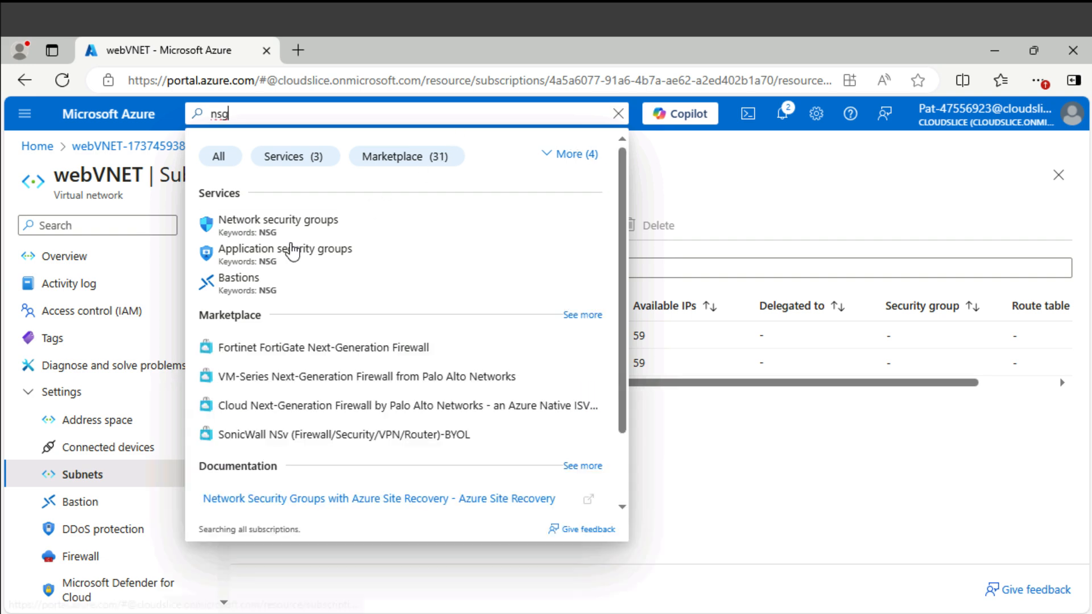
pyautogui.click(289, 229)
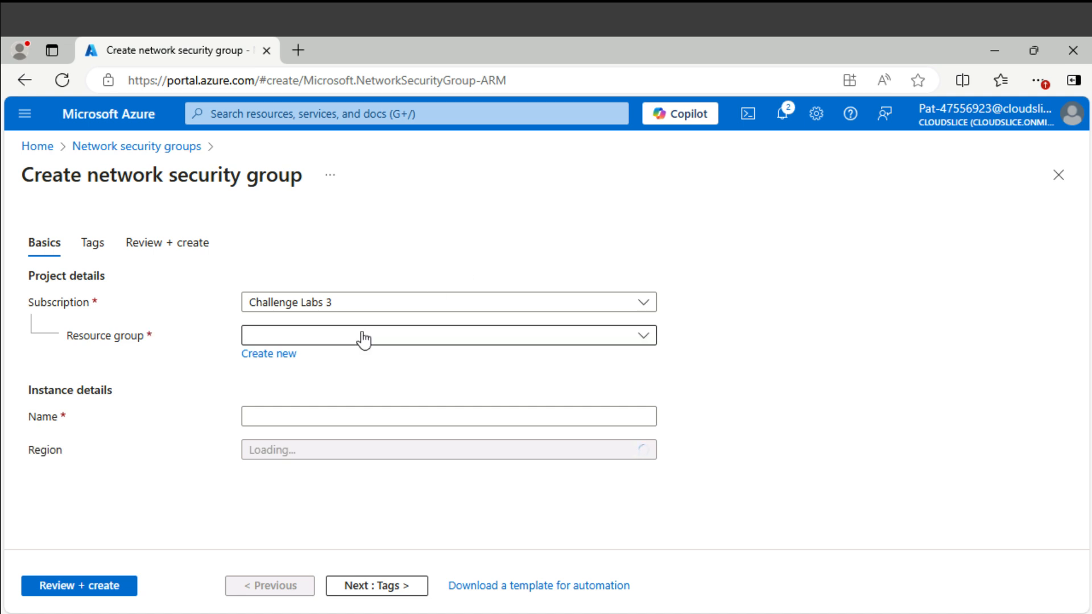
pyautogui.click(364, 340)
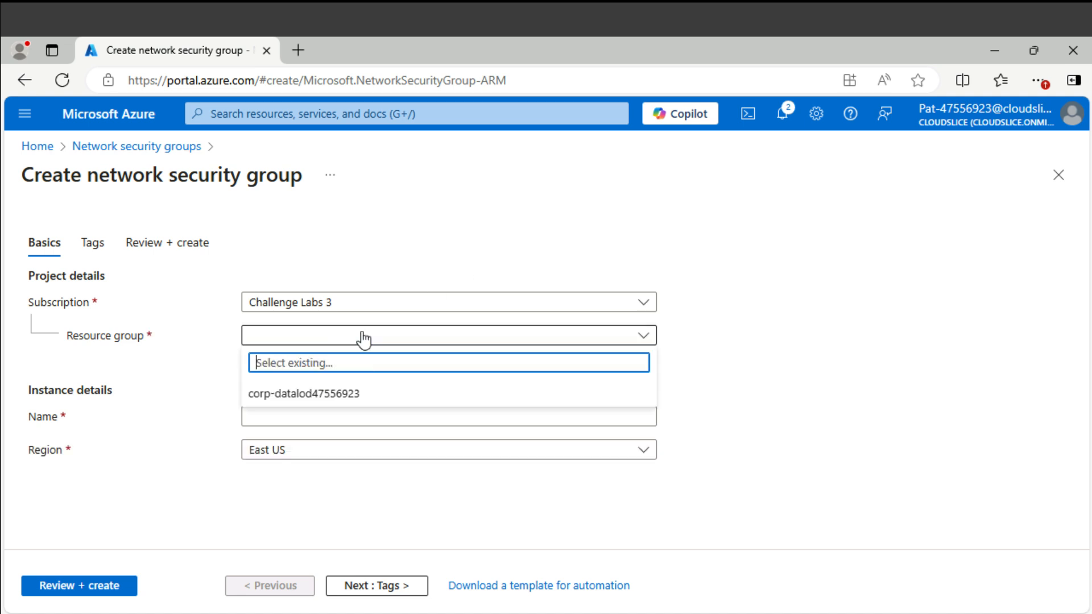
pyautogui.click(348, 393)
pyautogui.click(324, 416)
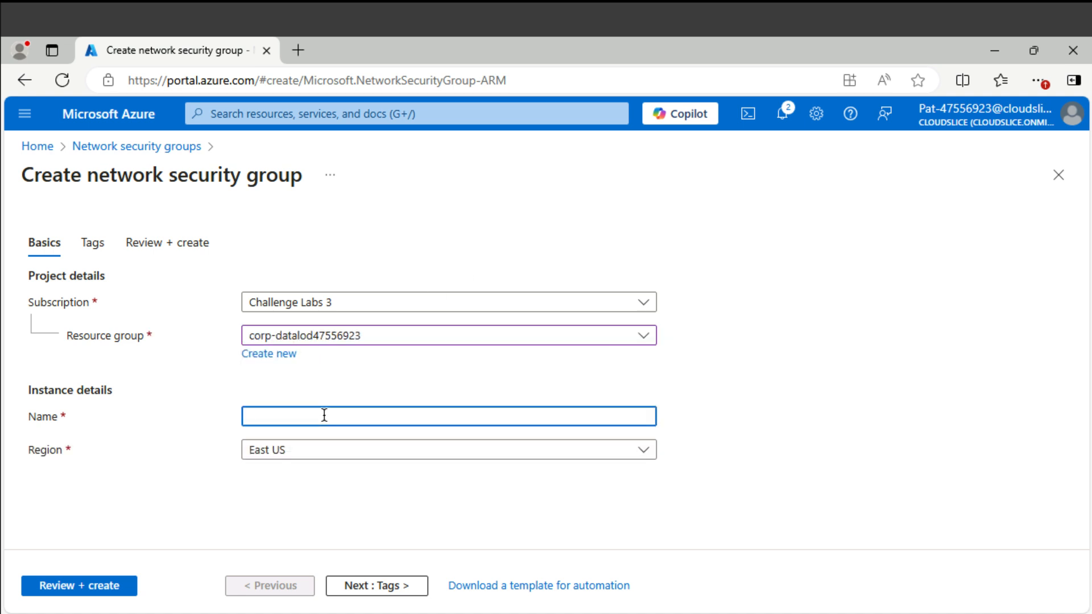
pyautogui.write('webNSG')
pyautogui.click(119, 588)
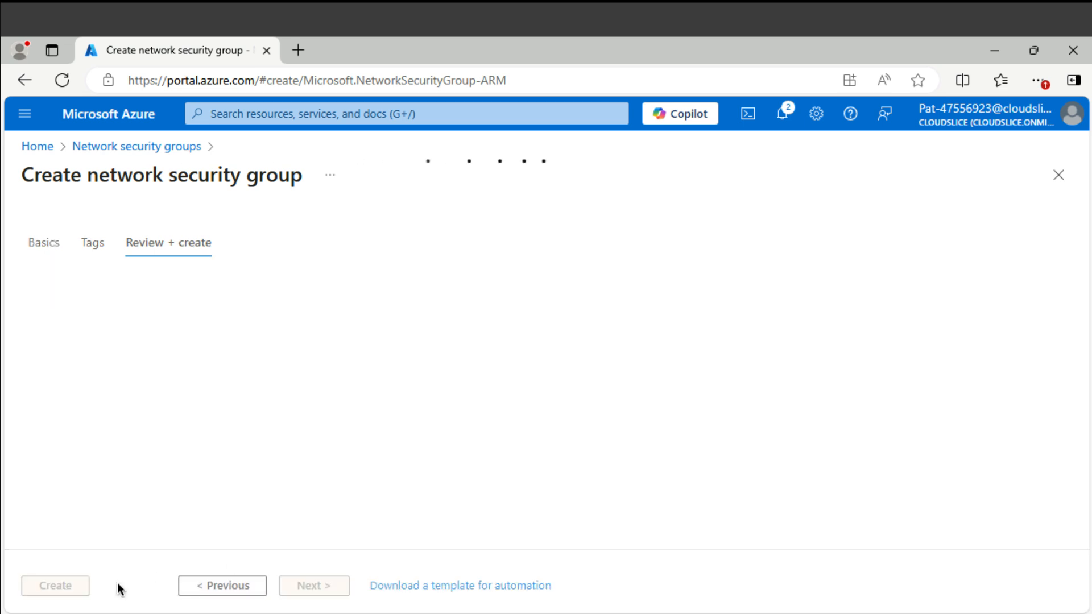
pyautogui.click(75, 590)
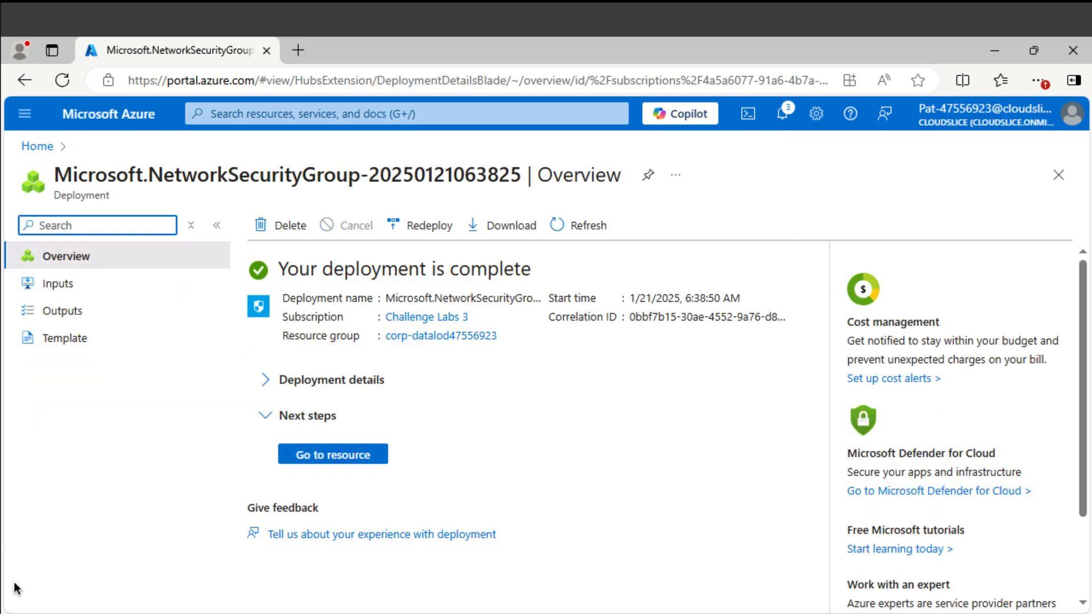
# - Associate webNSG with webVNET's web subnet (10.10.0.0/26) from its Subnets settings
pyautogui.click(371, 458)
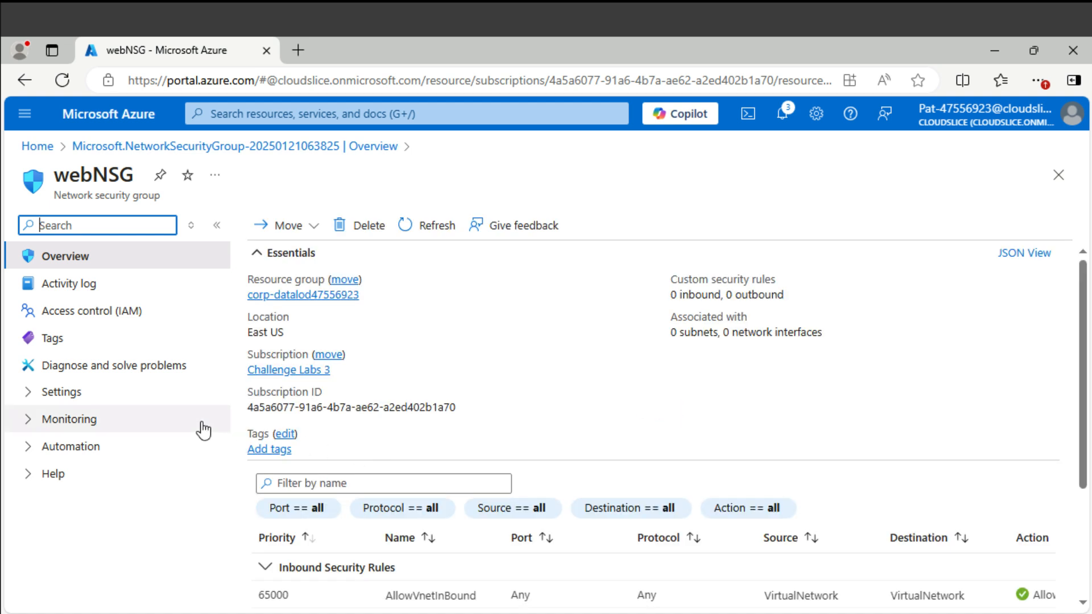
pyautogui.click(116, 403)
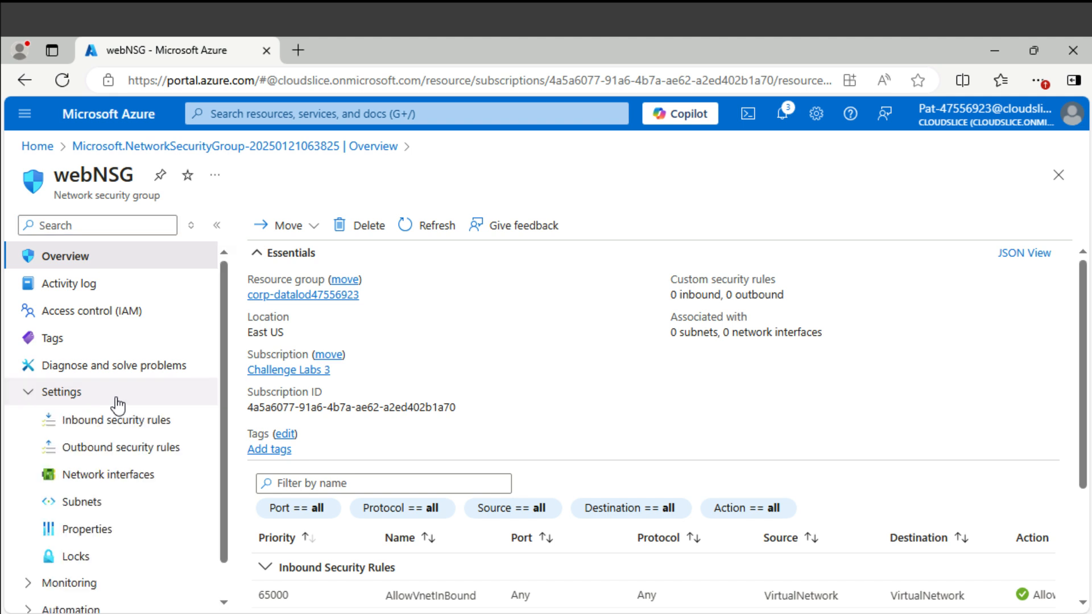
pyautogui.click(107, 509)
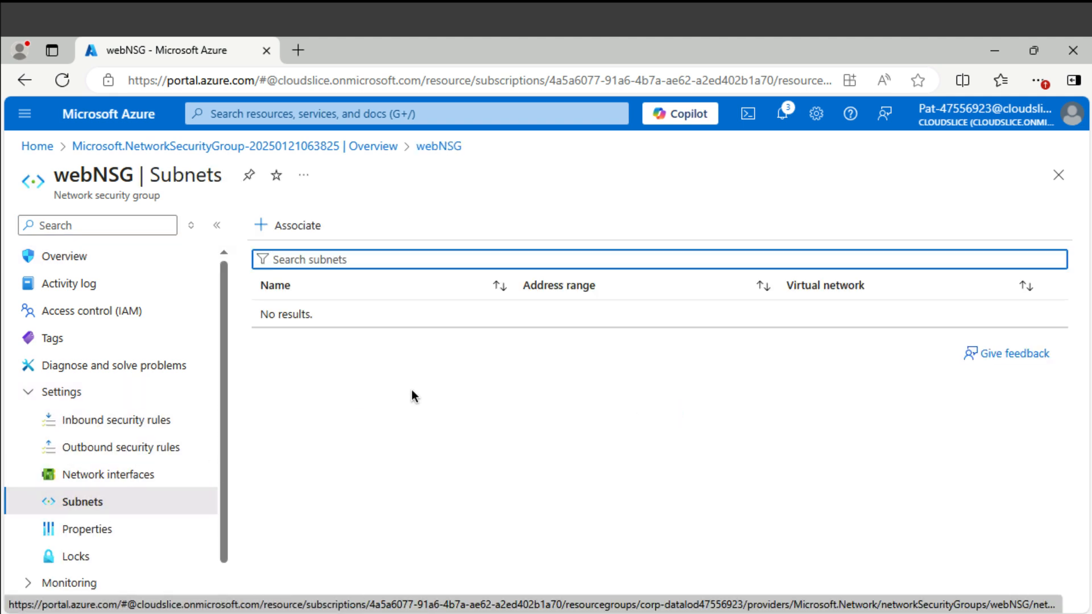
pyautogui.click(317, 231)
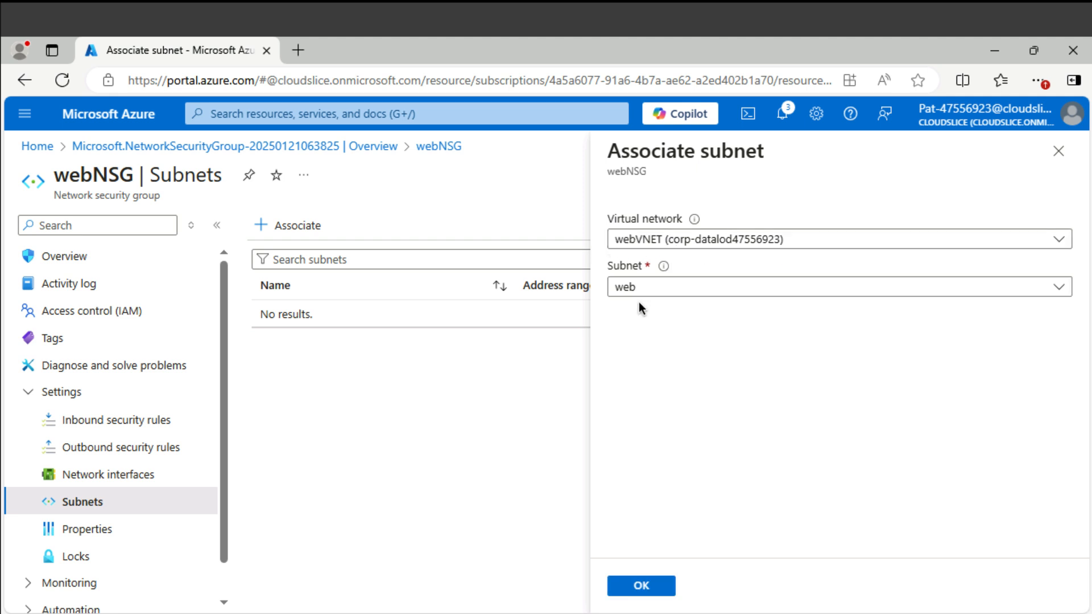
pyautogui.click(654, 588)
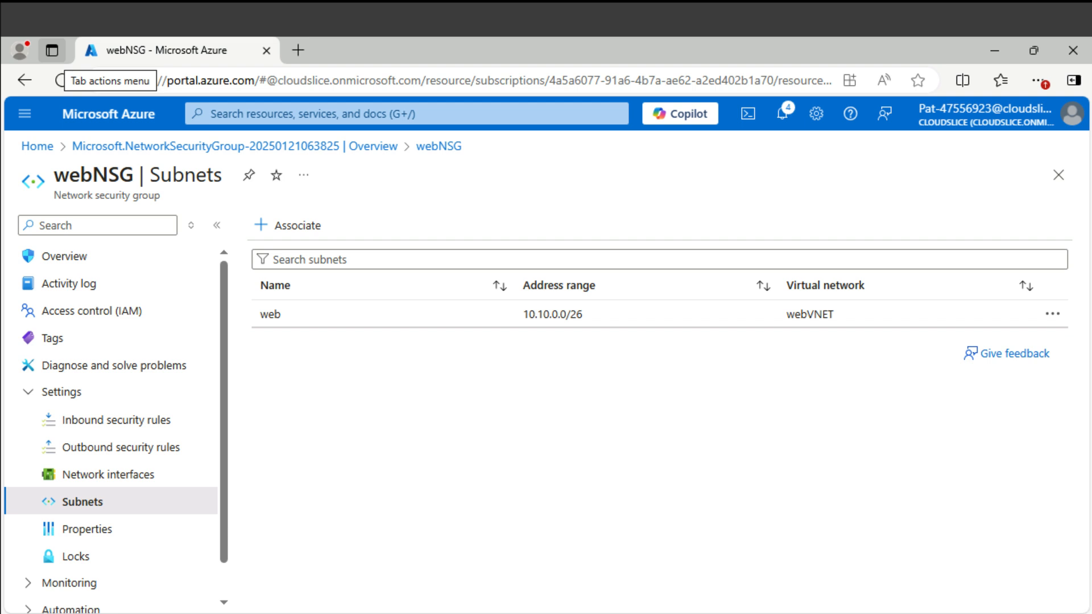
pyautogui.click(402, 114)
# - Start a new Azure virtual machine in the lab's resource group
pyautogui.write('vm')
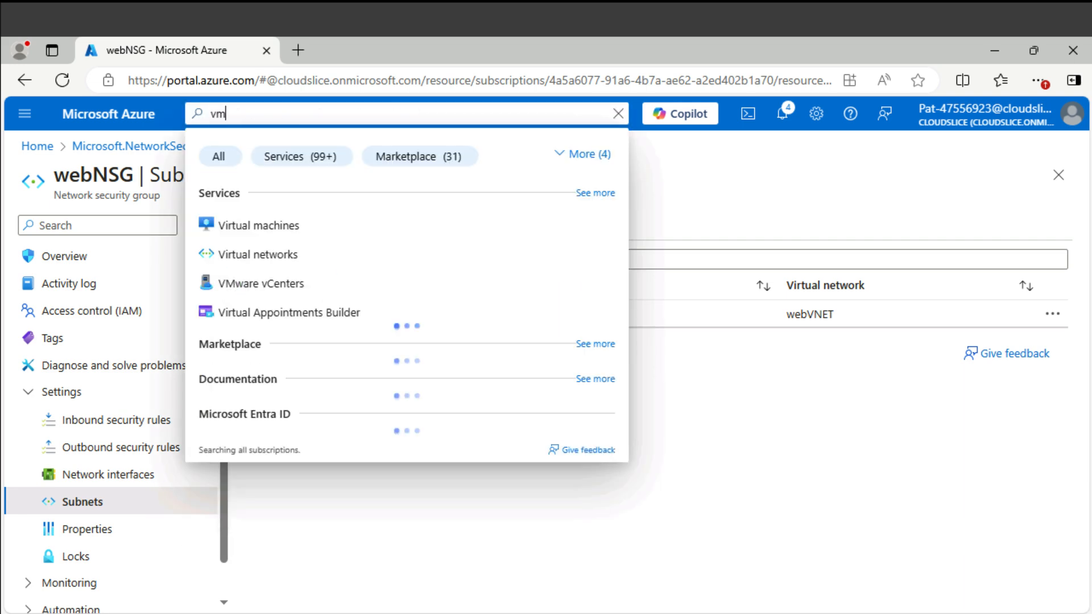
pyautogui.click(274, 228)
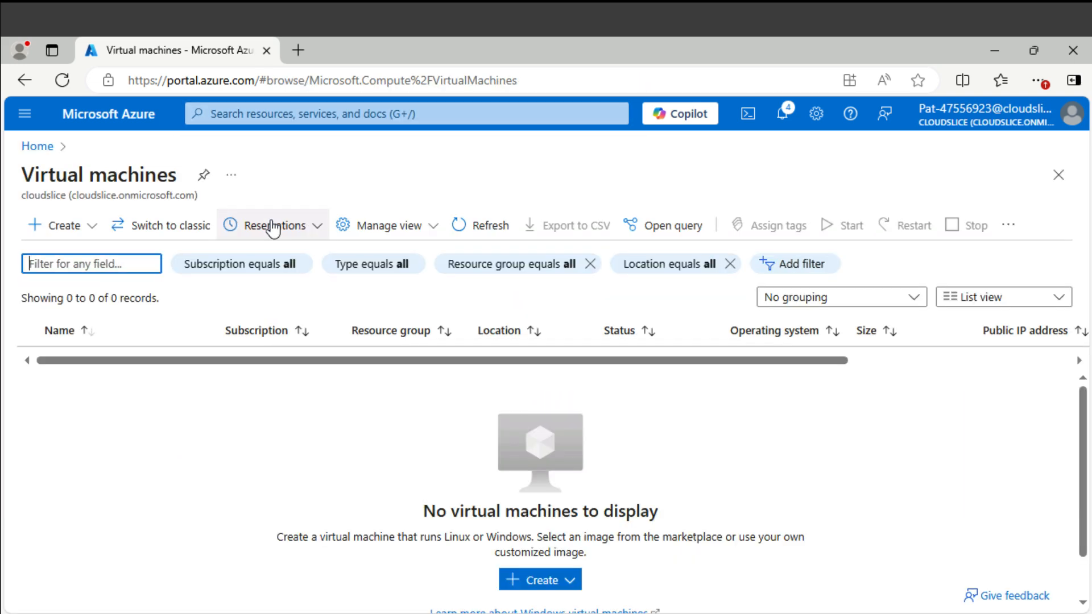
pyautogui.click(59, 233)
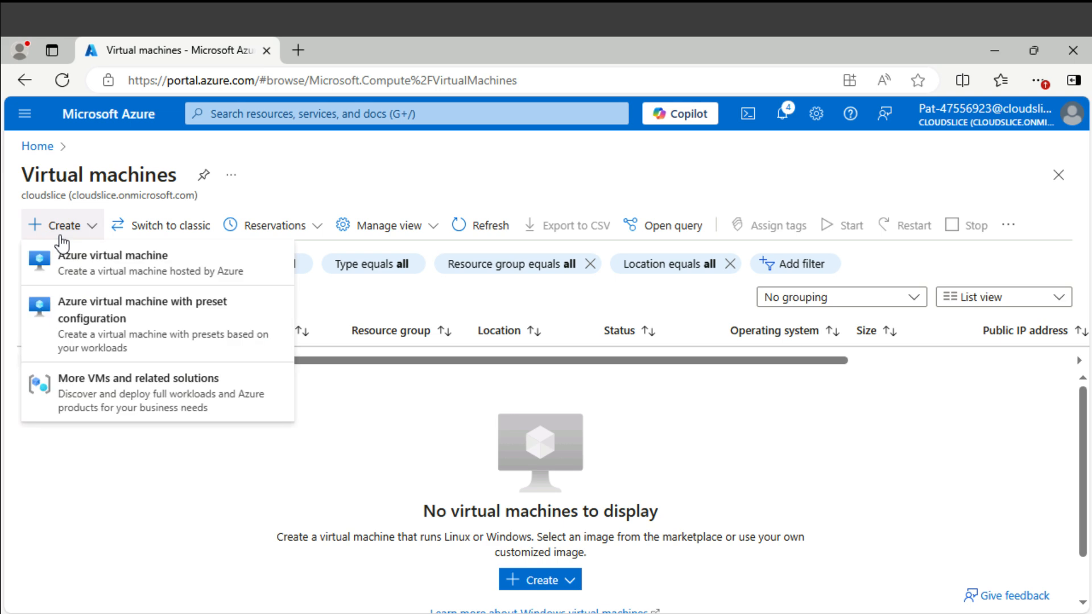
pyautogui.click(81, 267)
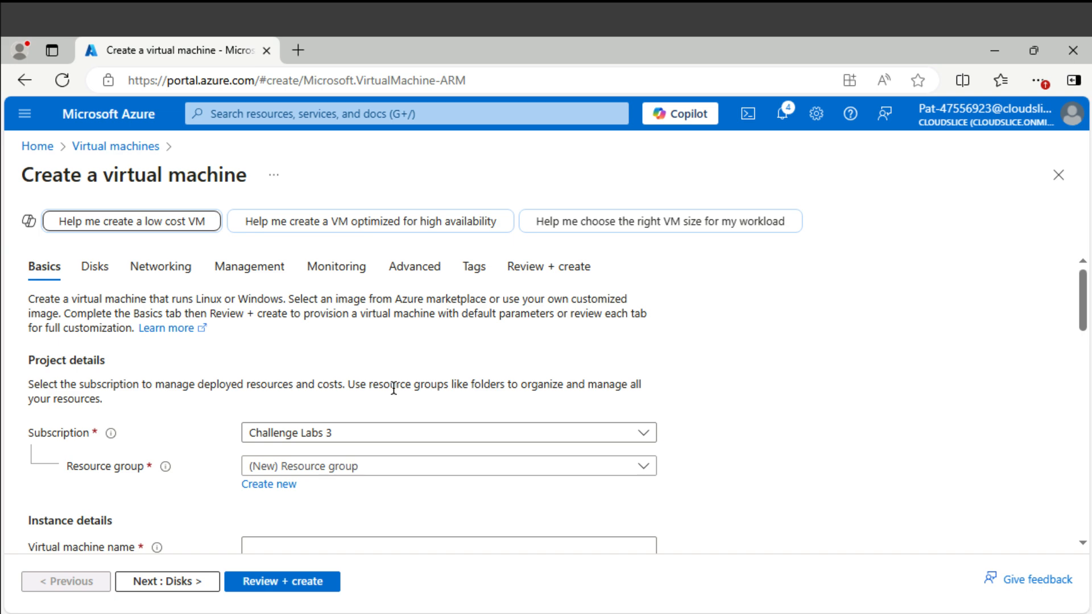
pyautogui.scroll(-5, 393, 388)
pyautogui.scroll(6, 415, 393)
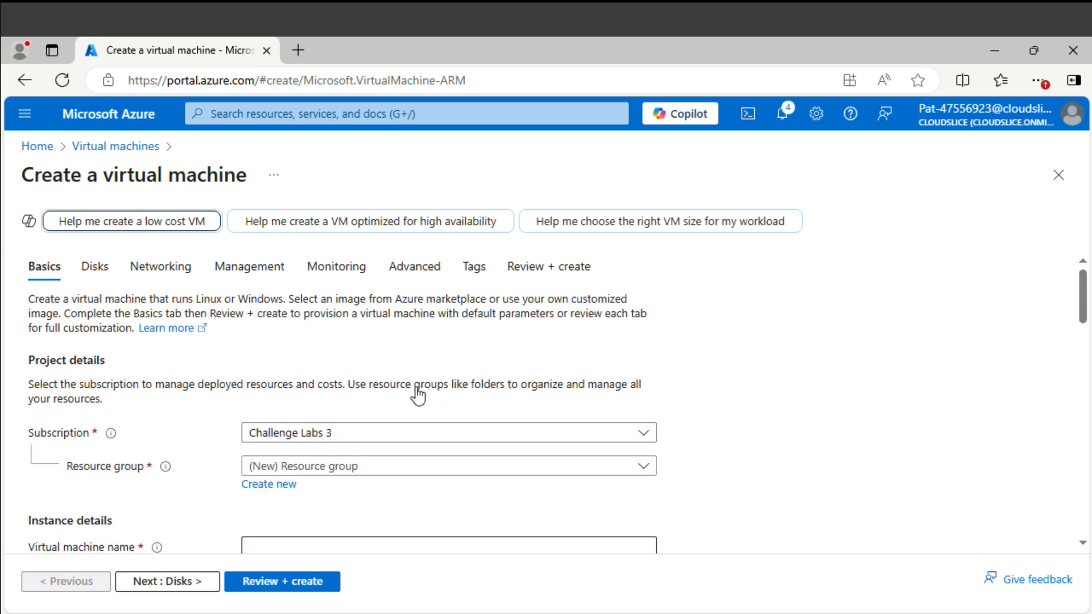
pyautogui.click(380, 470)
pyautogui.click(366, 521)
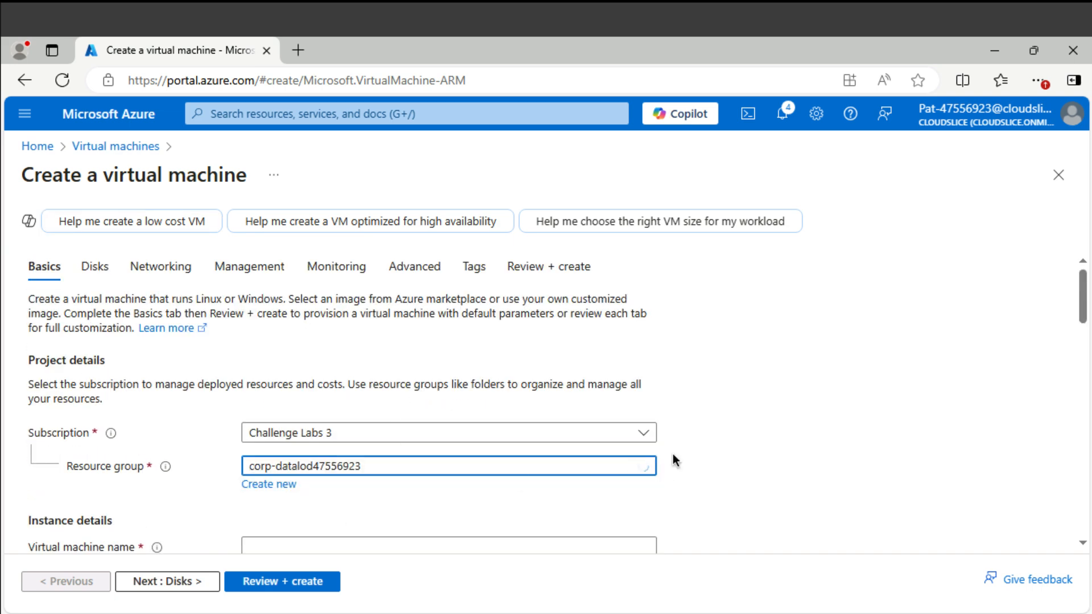
# - Name the virtual machine VM1, in East US, Zone 1
pyautogui.scroll(-2, 673, 454)
pyautogui.click(536, 450)
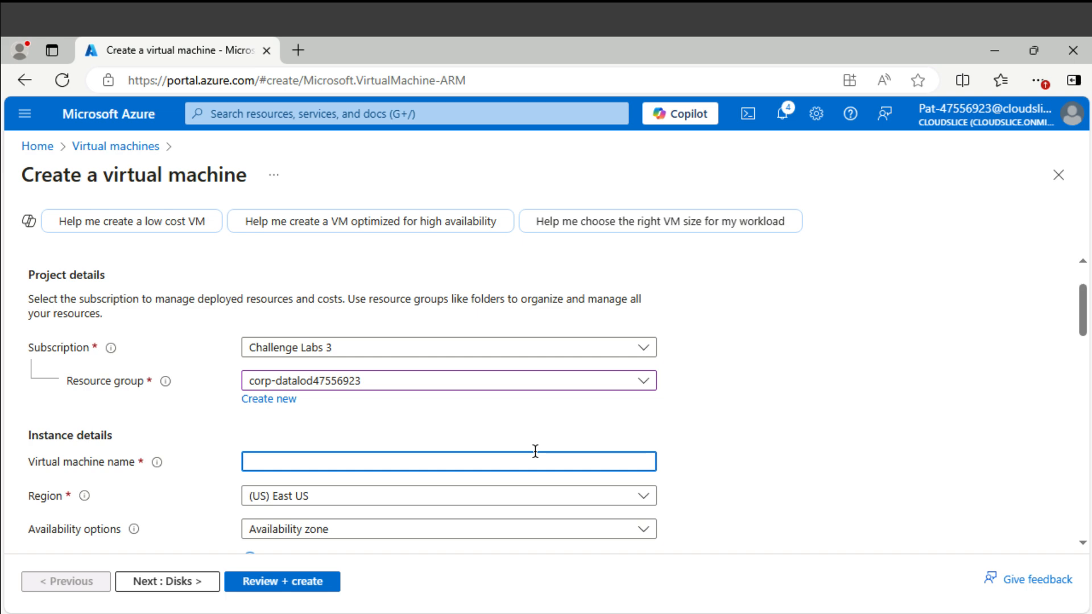
pyautogui.write('VM1')
pyautogui.scroll(-3, 803, 429)
pyautogui.scroll(-2, 802, 430)
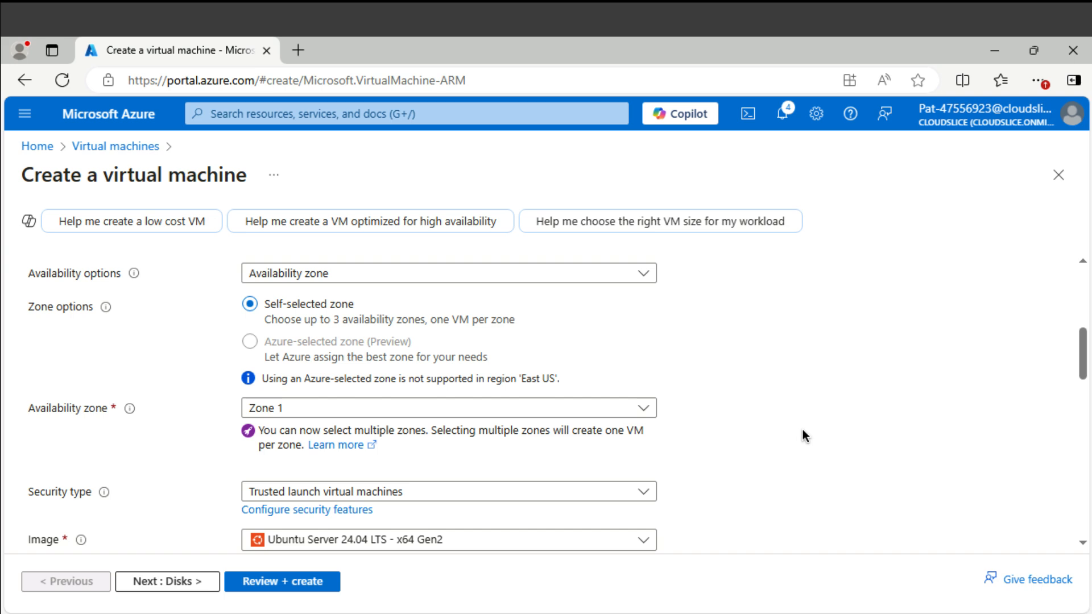
pyautogui.click(442, 541)
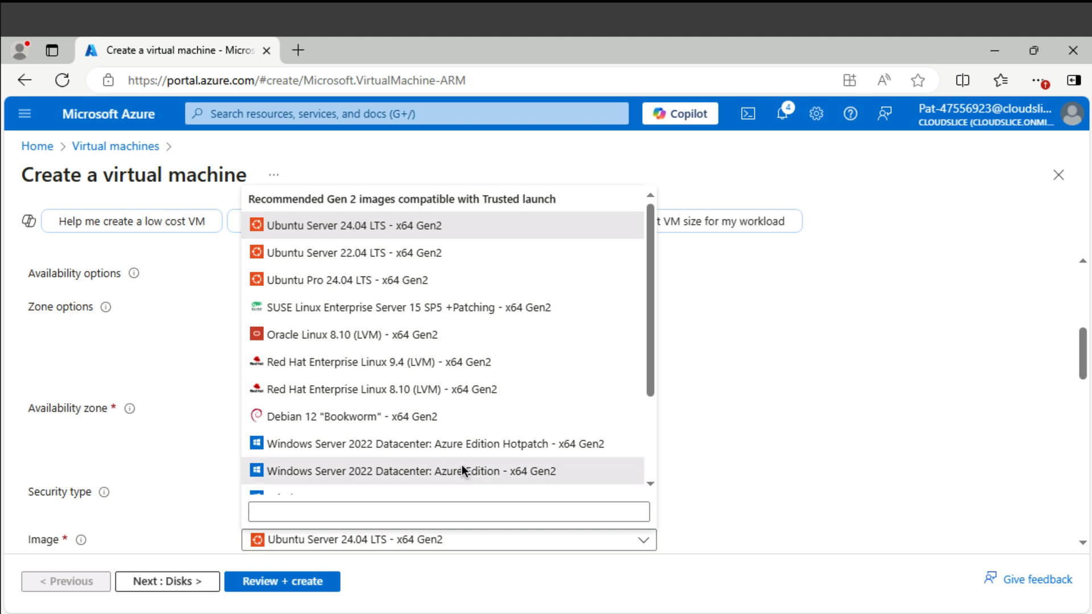
# - Choose the Windows Server 2022 Datacenter: Azure Edition image and Standard_B2s size for VM1
pyautogui.click(464, 472)
pyautogui.scroll(-3, 835, 430)
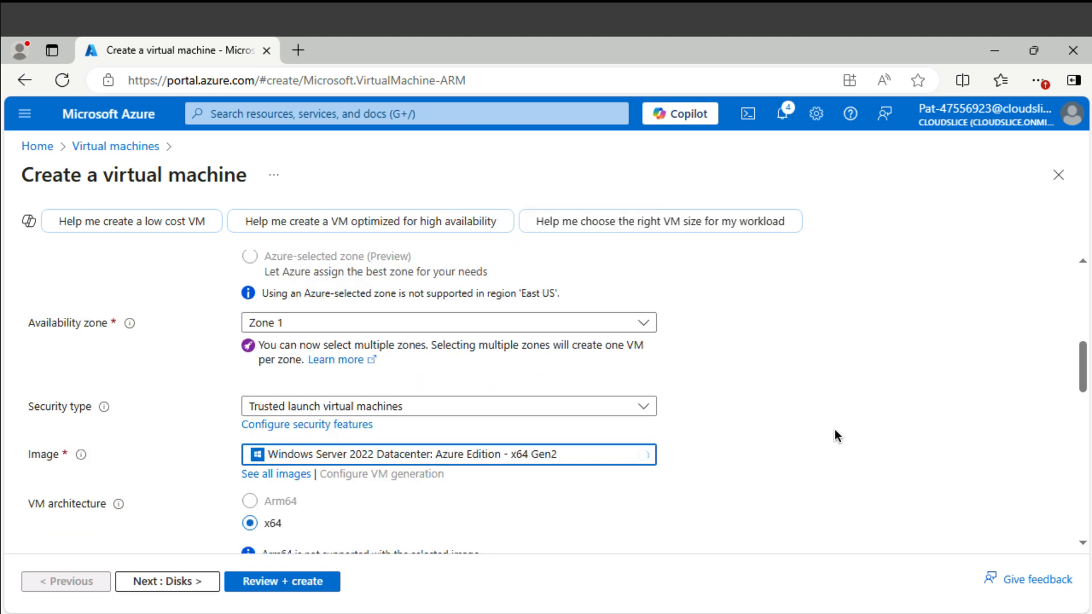
pyautogui.scroll(-3, 835, 431)
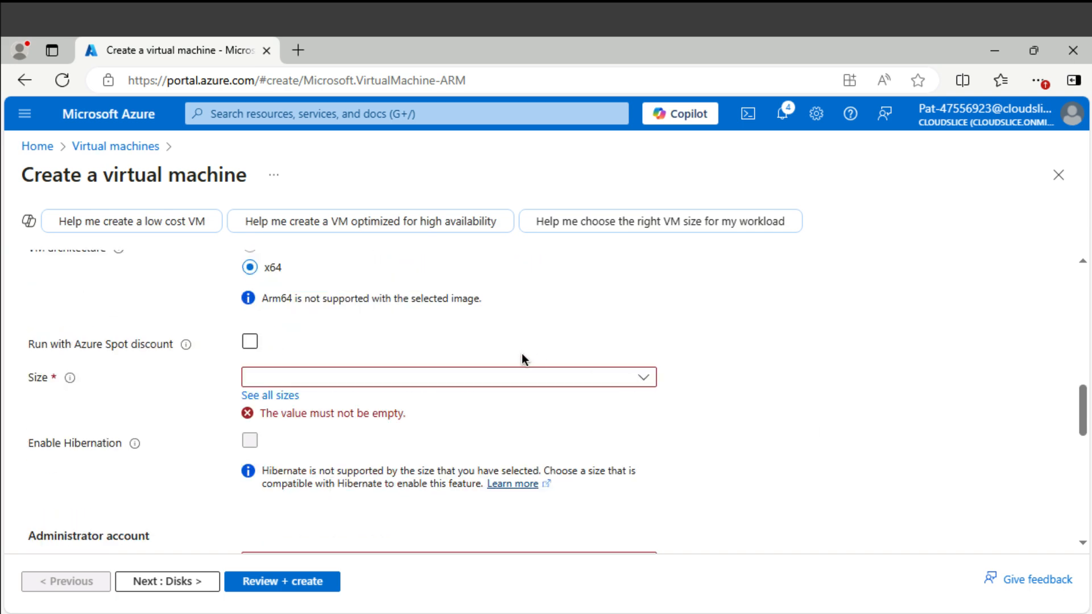
pyautogui.click(461, 381)
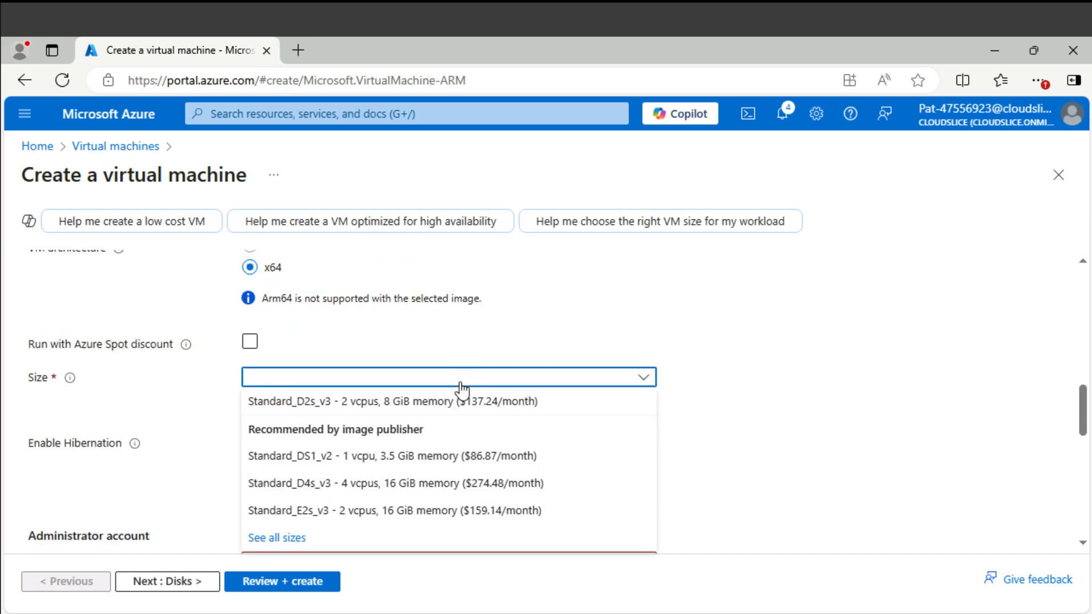
pyautogui.click(694, 374)
pyautogui.click(281, 395)
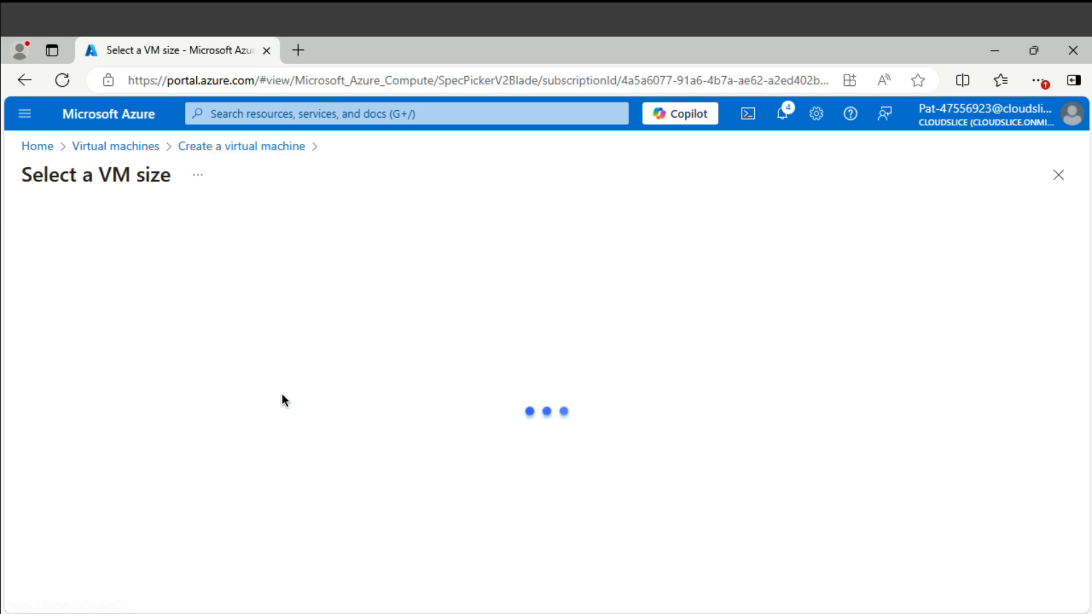
pyautogui.click(80, 398)
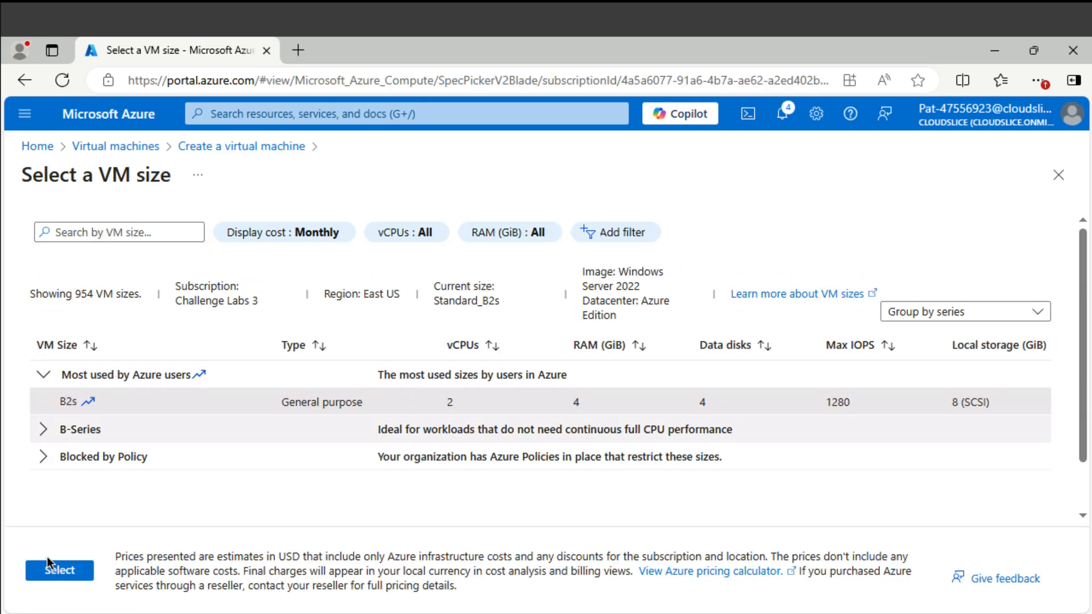
pyautogui.click(59, 574)
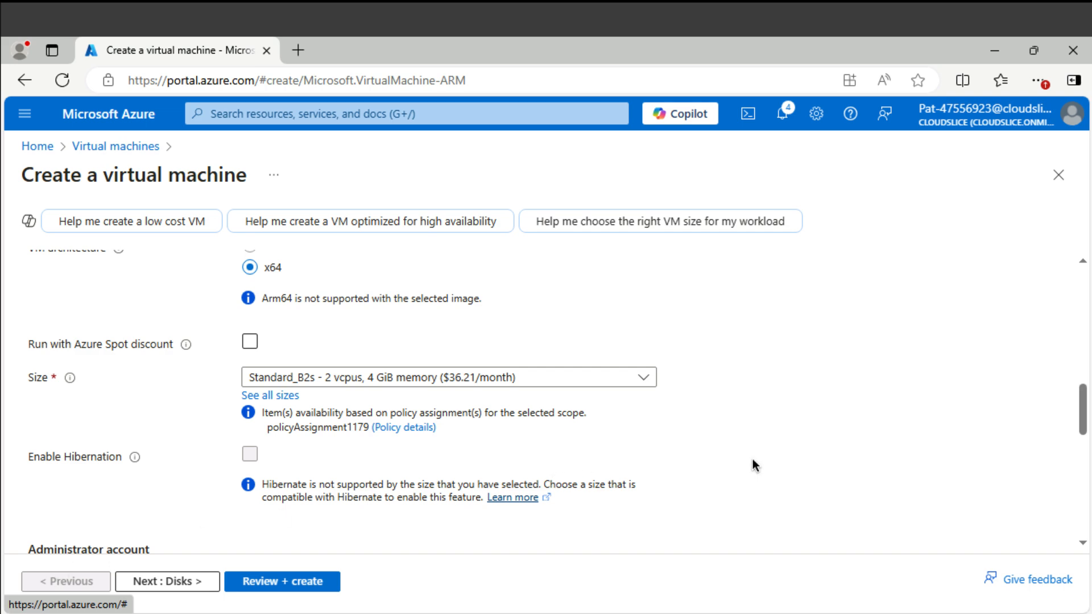
pyautogui.scroll(-2, 820, 468)
pyautogui.scroll(-2, 820, 467)
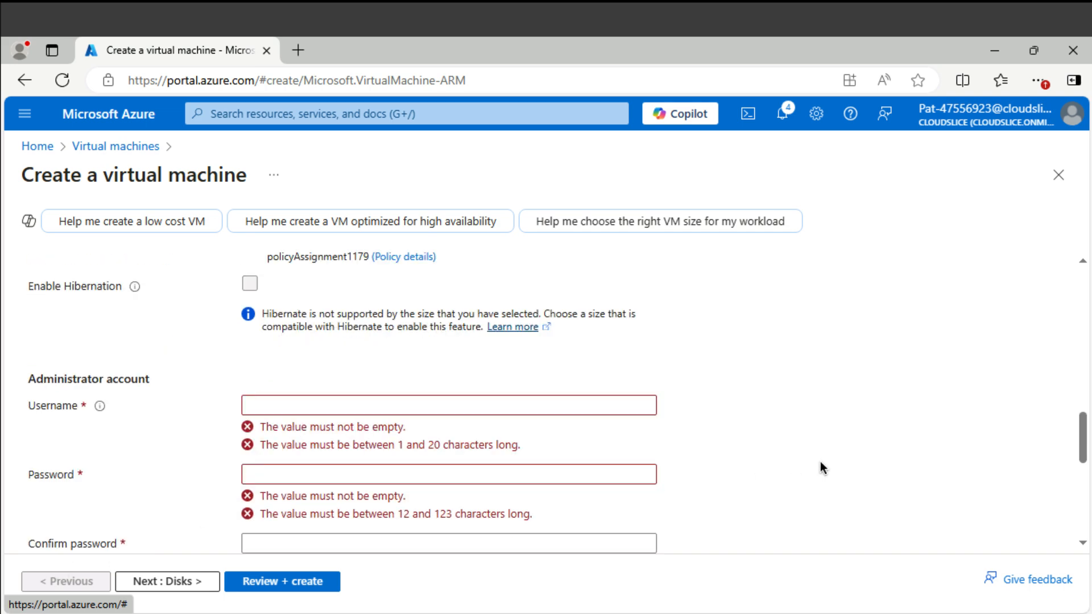
# - Set administrator username AzureAdmin and paste the password into both password fields
pyautogui.click(509, 406)
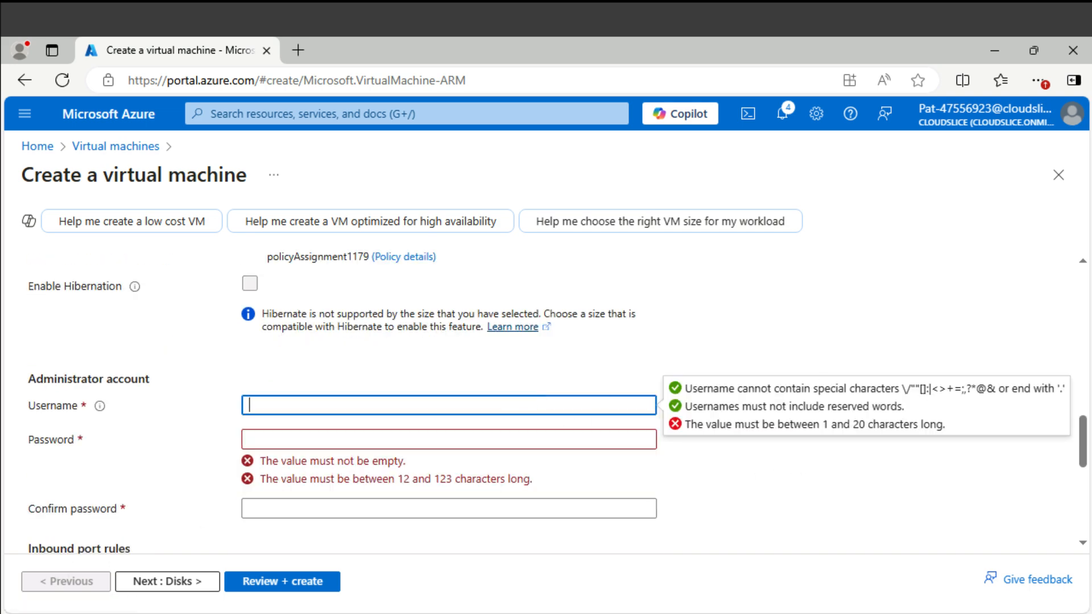
pyautogui.write('AzureAdmin')
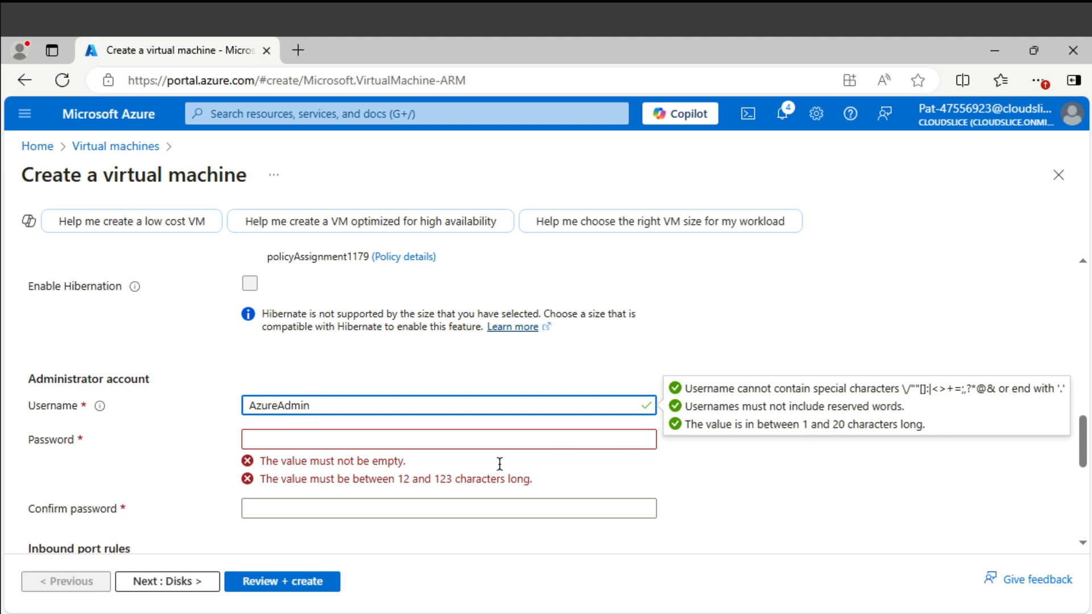
pyautogui.click(453, 441)
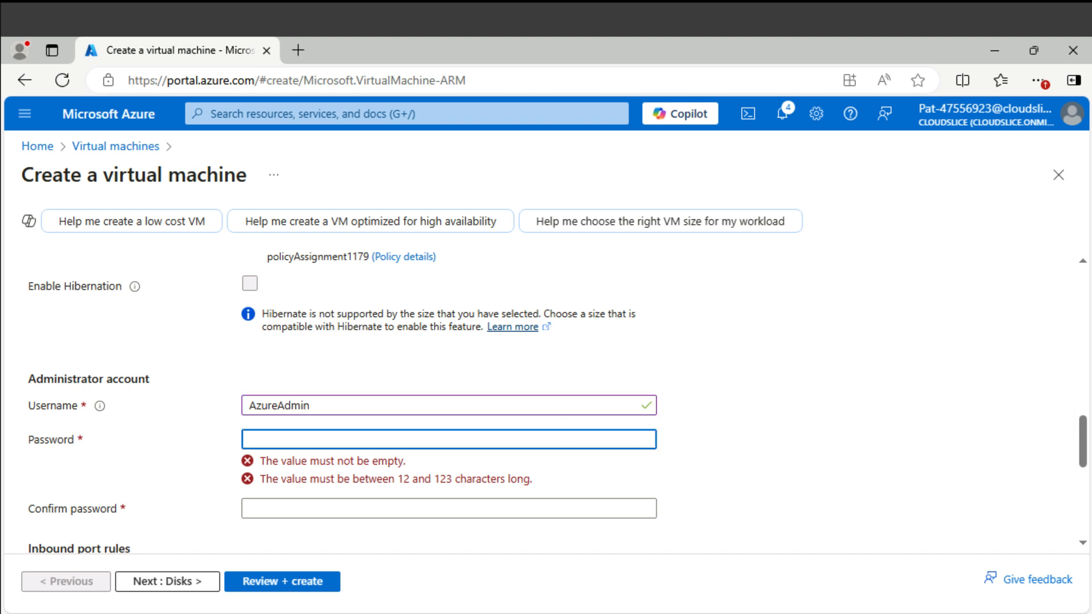
pyautogui.hotkey('ctrl', 'v')
pyautogui.click(363, 473)
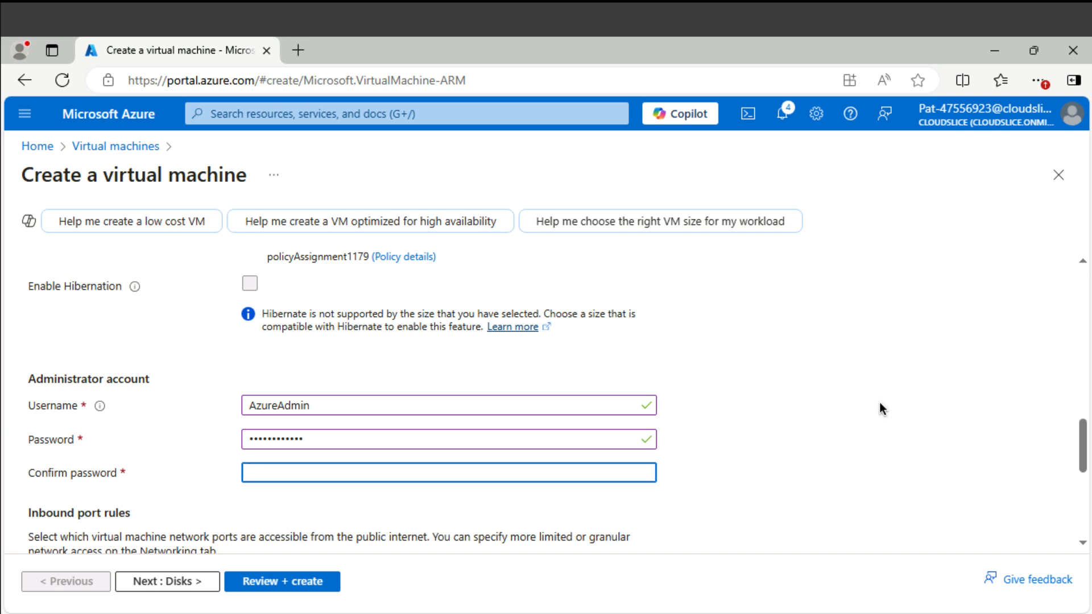
pyautogui.hotkey('ctrl', 'v')
# - Set VM1's public inbound ports to None
pyautogui.scroll(-5, 798, 436)
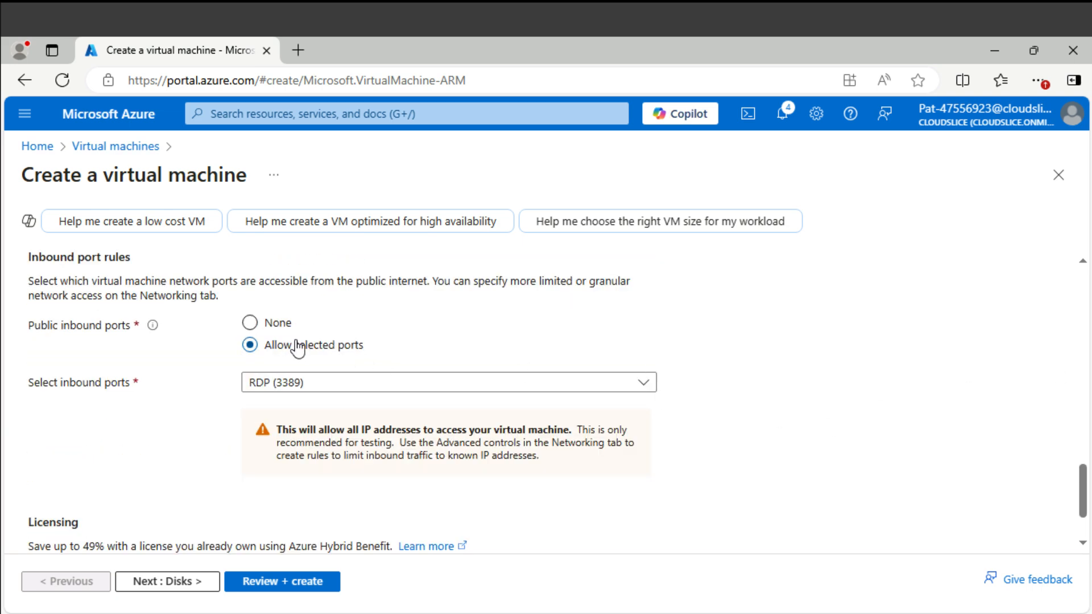
pyautogui.click(252, 324)
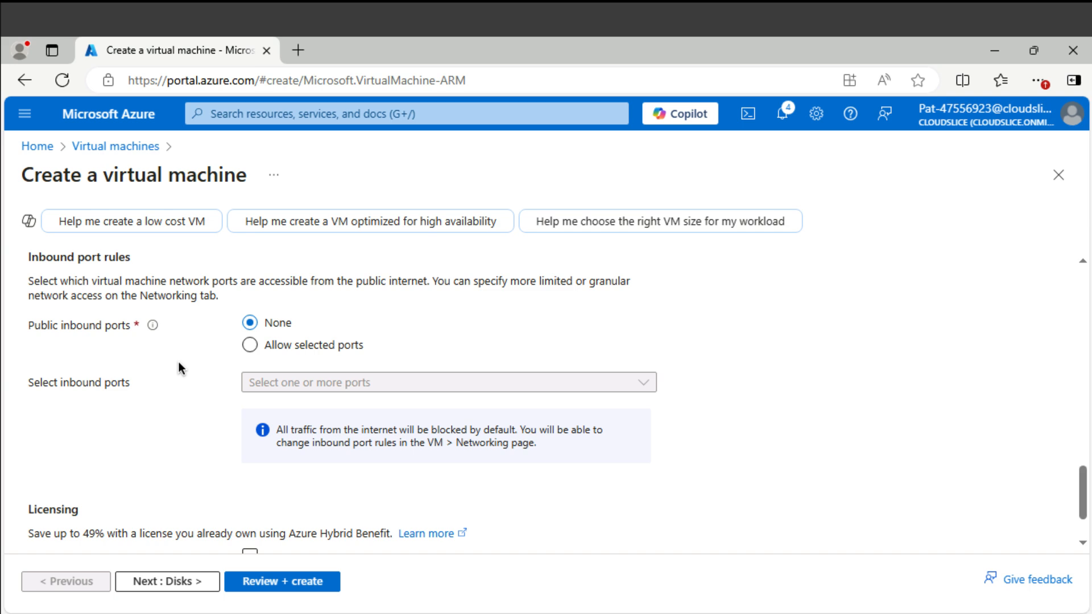
pyautogui.scroll(10, 179, 362)
pyautogui.scroll(5, 179, 362)
pyautogui.click(172, 270)
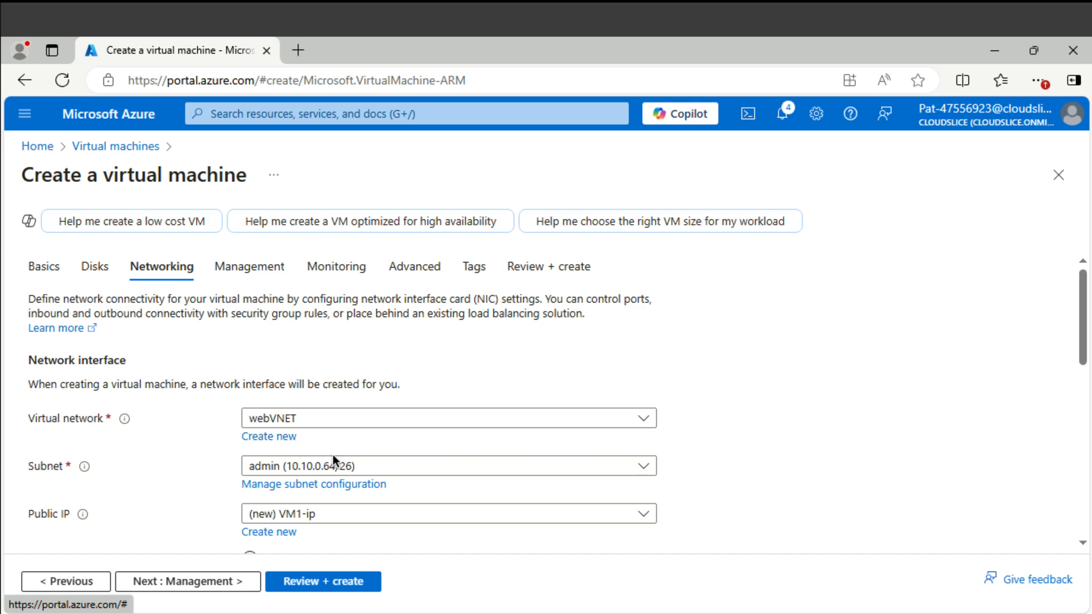
# - Place VM1 on webVNET's web subnet (10.10.0.0/26)
pyautogui.click(332, 469)
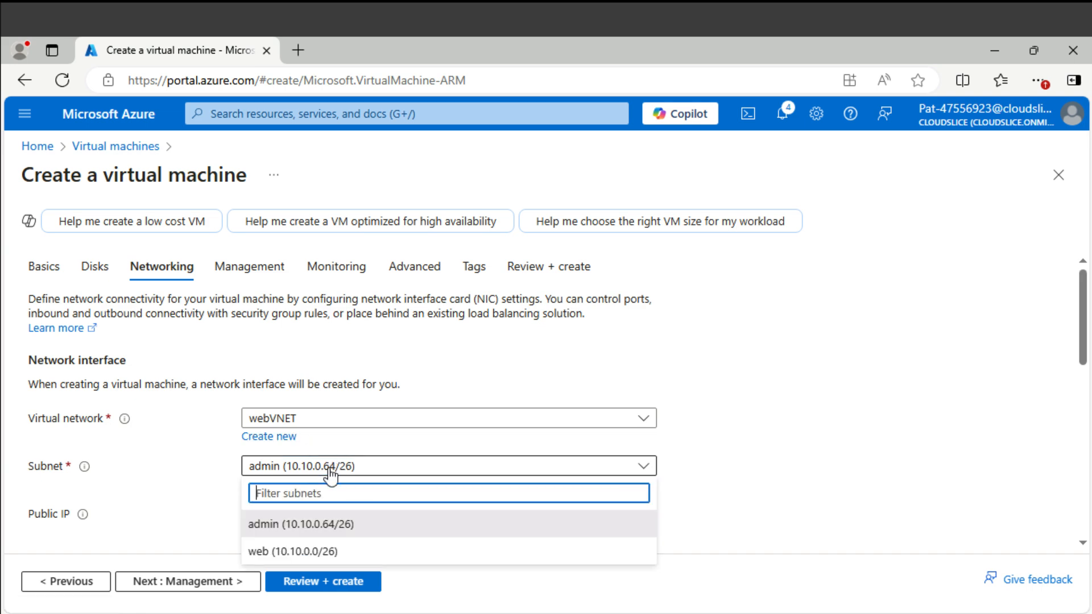
pyautogui.click(293, 551)
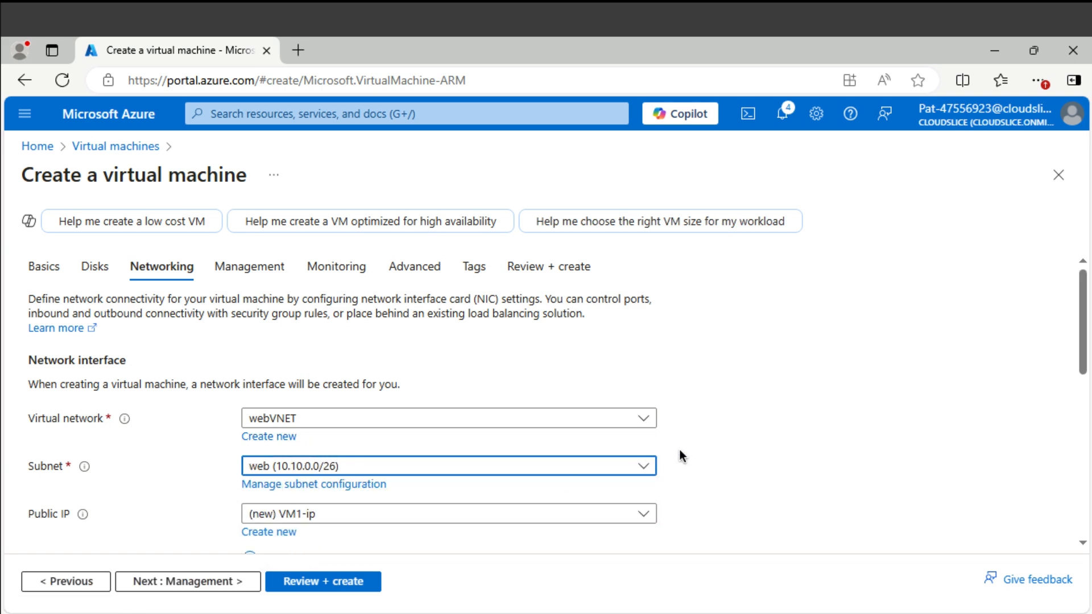
pyautogui.scroll(-1, 681, 455)
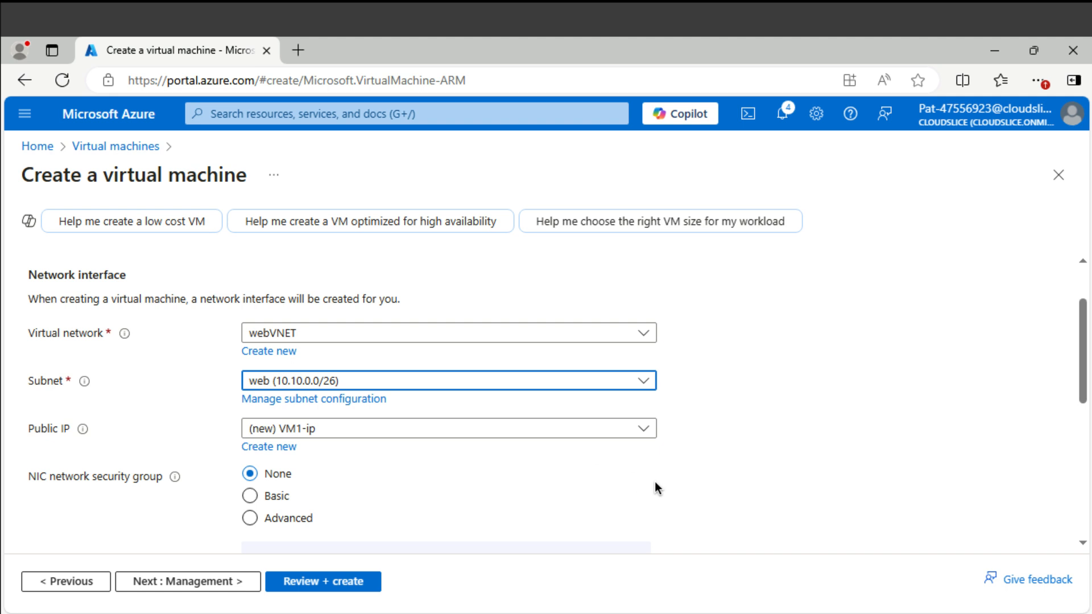
pyautogui.scroll(-1, 655, 488)
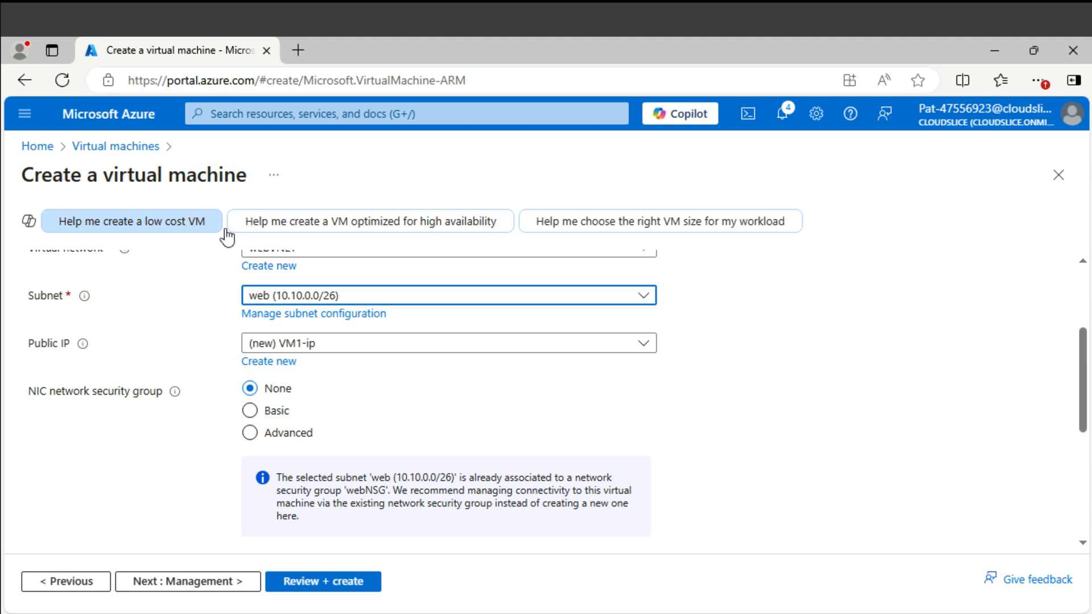
pyautogui.scroll(2, 180, 347)
pyautogui.click(353, 273)
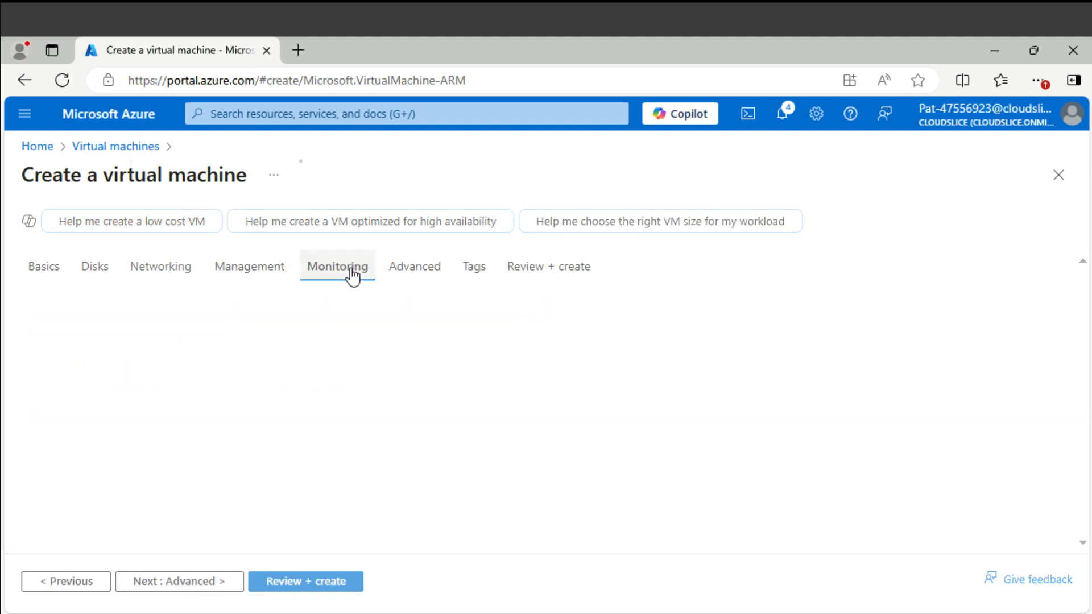
# - Disable boot diagnostics for VM1, then review and create the virtual machine
pyautogui.click(248, 467)
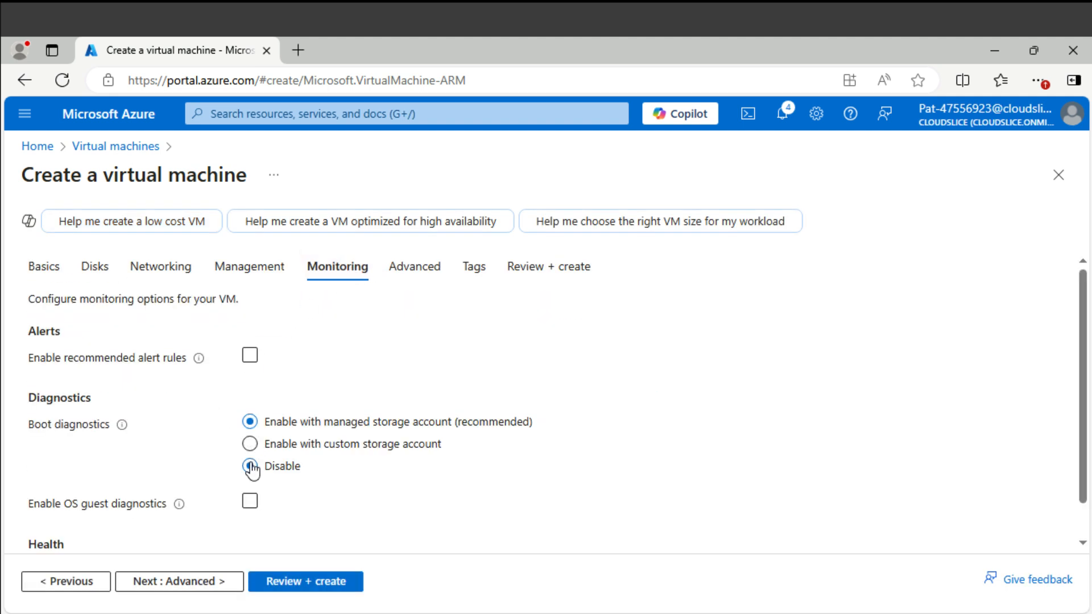
pyautogui.click(318, 581)
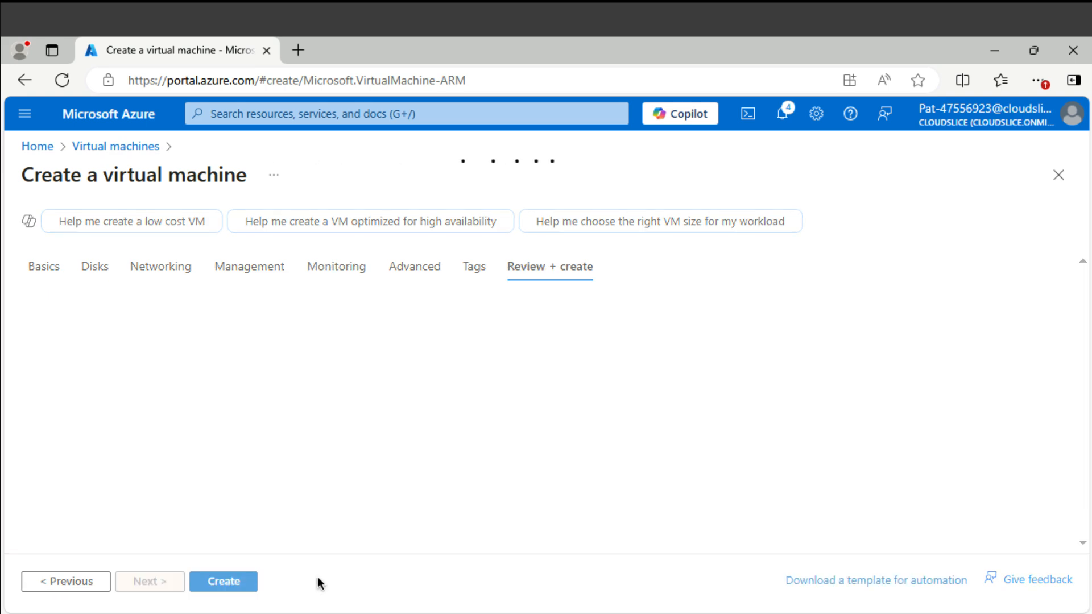
pyautogui.click(250, 581)
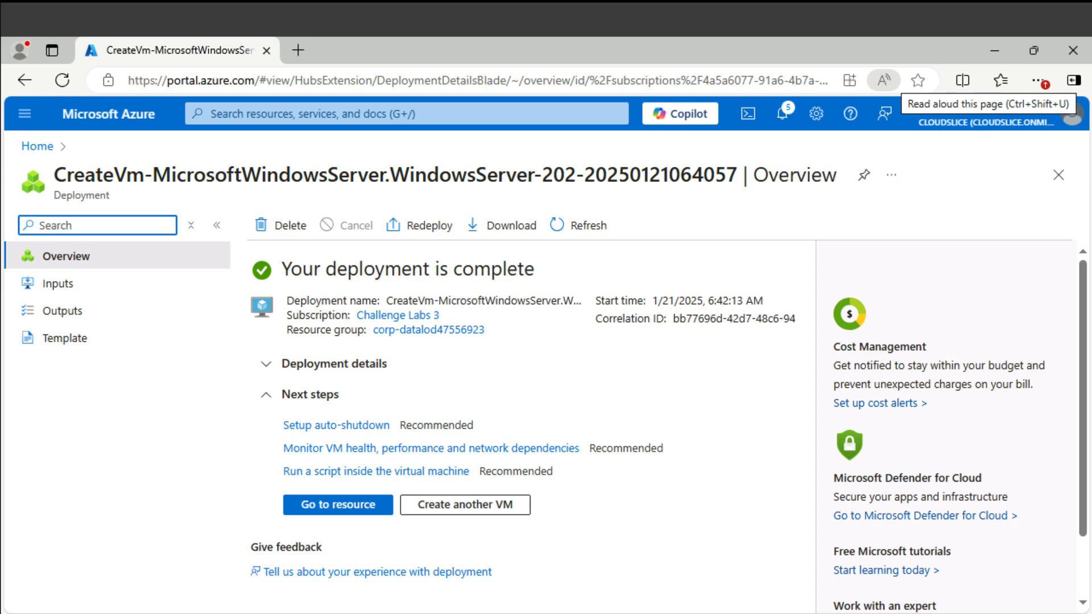
# - Open the deployed VM1 and copy its public IP address 20.55.33.105
pyautogui.click(358, 506)
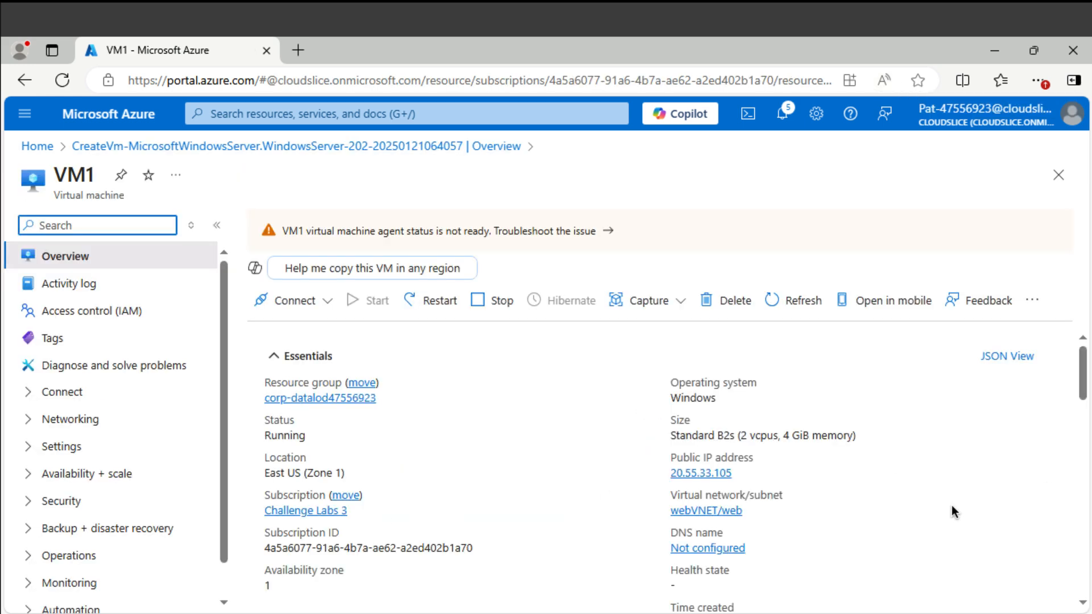
pyautogui.click(742, 472)
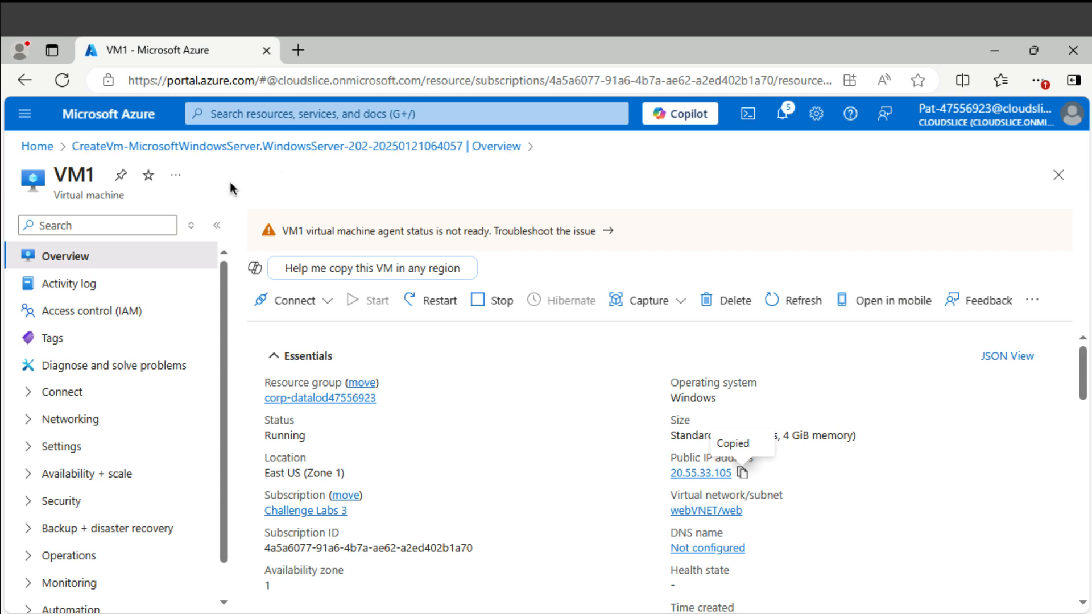
pyautogui.click(265, 116)
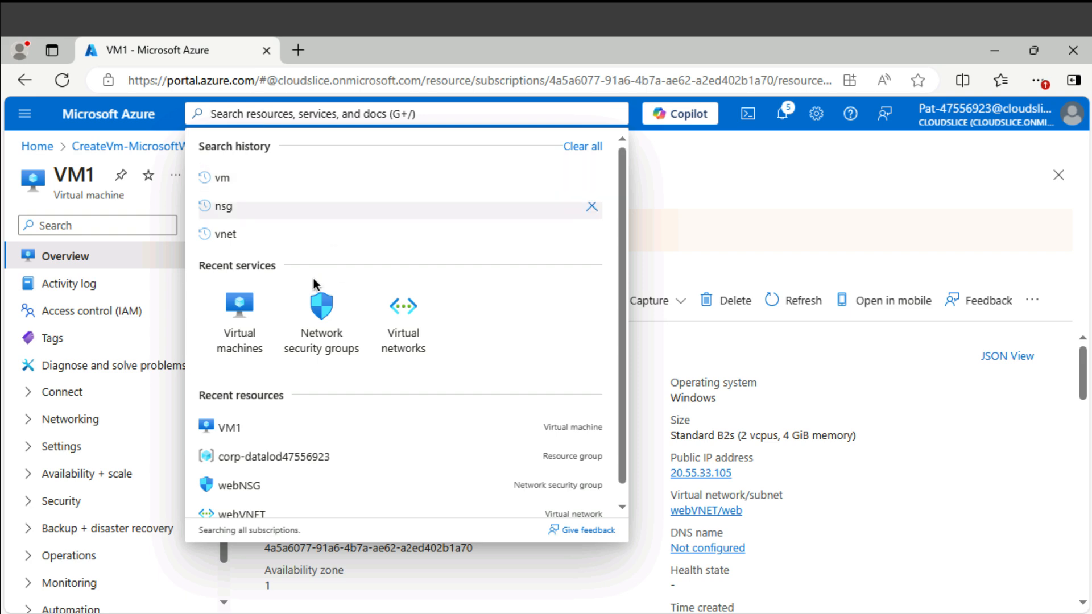
# - Start creating a new Azure virtual machine from the Virtual machines list
pyautogui.click(246, 322)
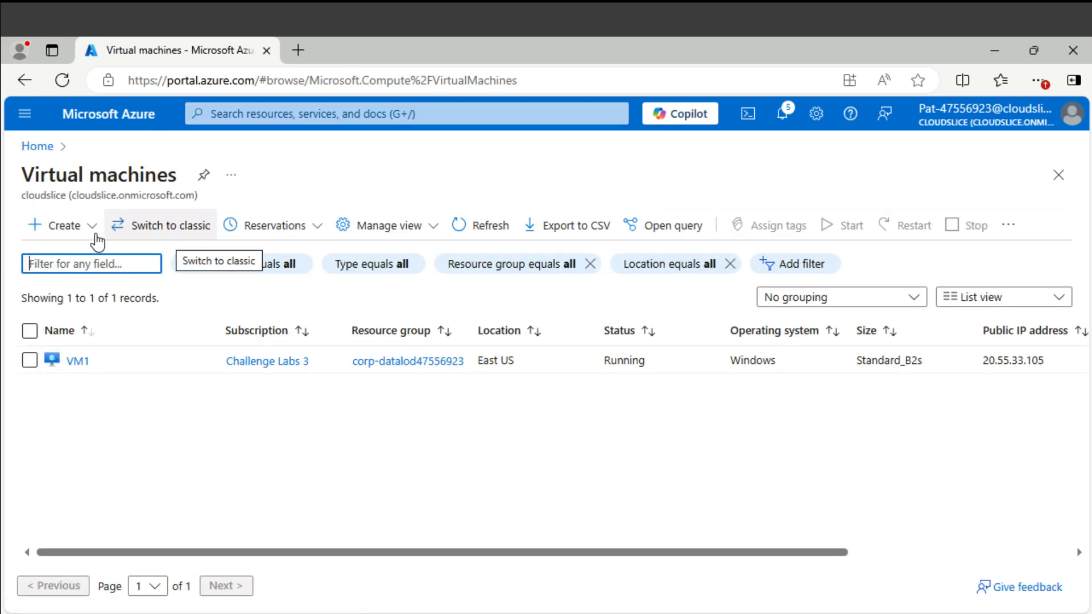
pyautogui.click(88, 226)
pyautogui.click(89, 263)
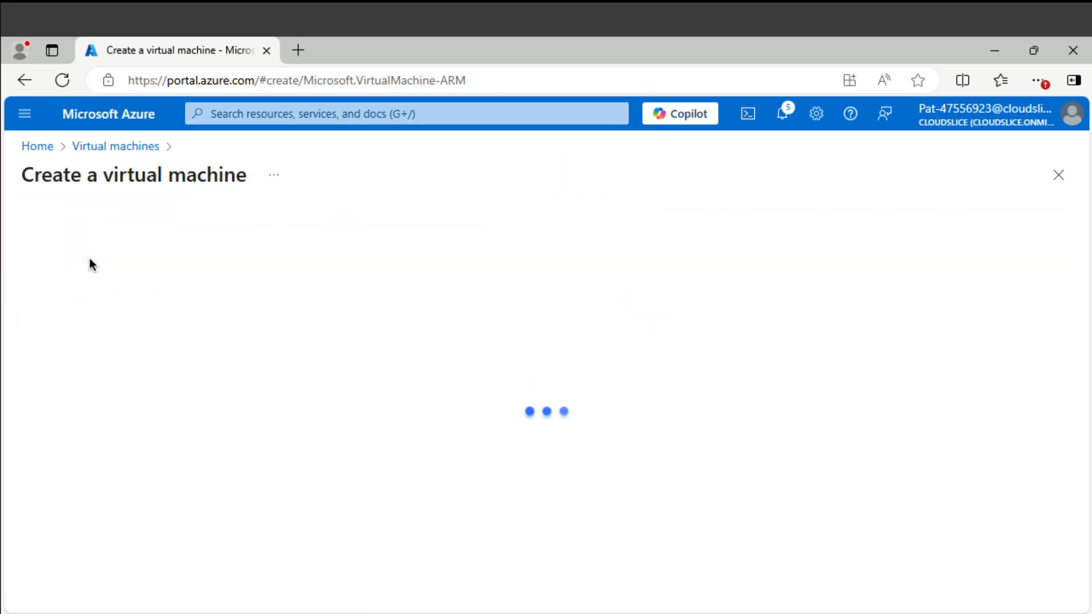
pyautogui.scroll(-5, 410, 361)
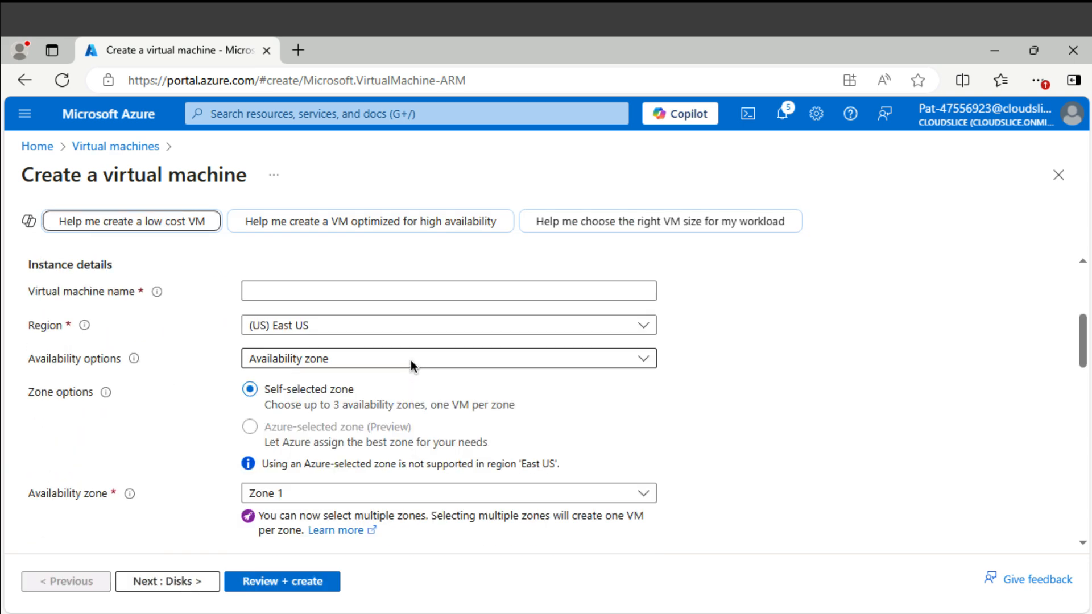
pyautogui.scroll(3, 413, 367)
# - Select the existing resource group and name the virtual machine VM2
pyautogui.click(388, 301)
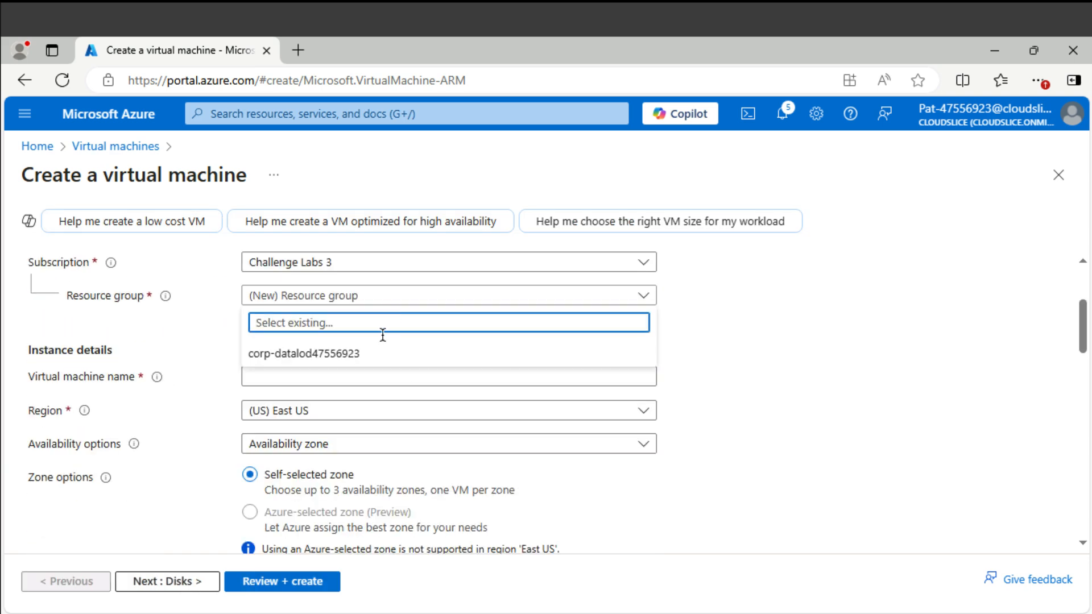
pyautogui.click(383, 352)
pyautogui.click(299, 374)
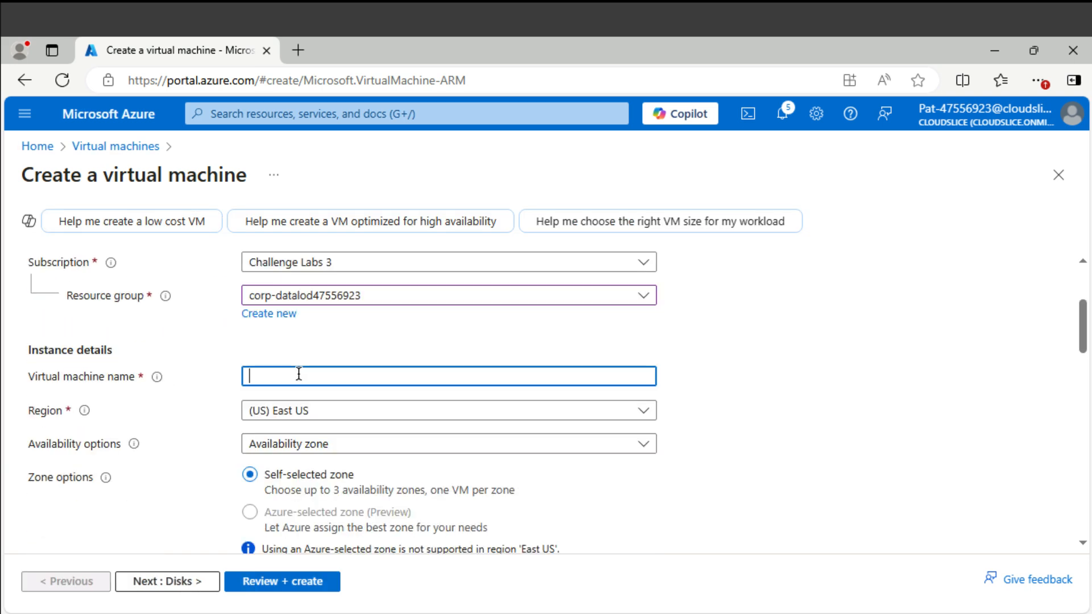
pyautogui.write('VM2')
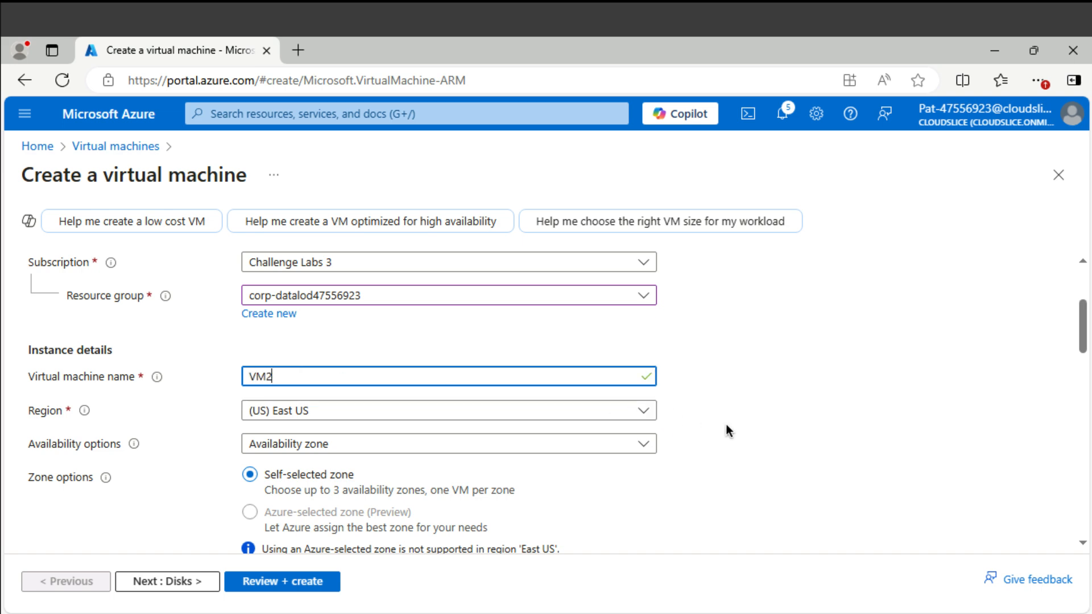
pyautogui.scroll(-3, 727, 431)
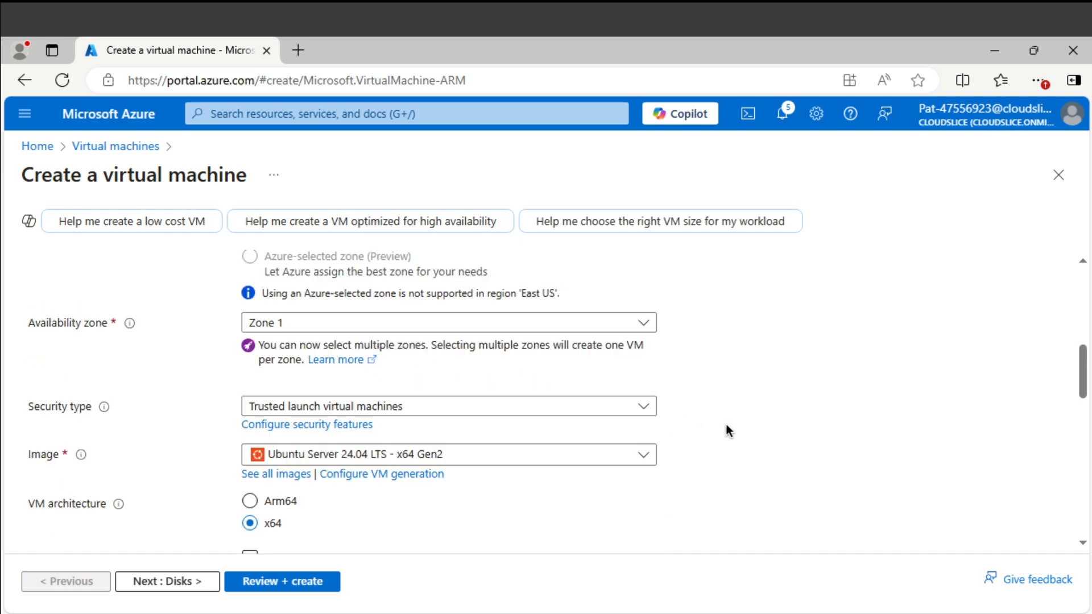
# - Choose the Windows Server 2022 Datacenter: Azure Edition - x64 Gen2 image for VM2
pyautogui.click(577, 453)
pyautogui.scroll(-5, 500, 359)
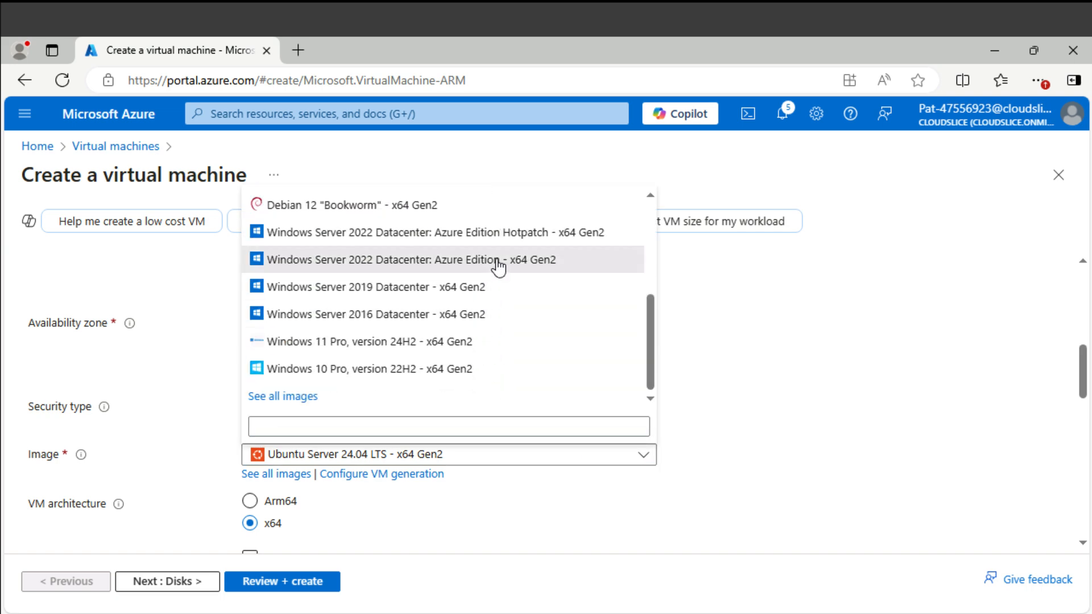
pyautogui.click(498, 261)
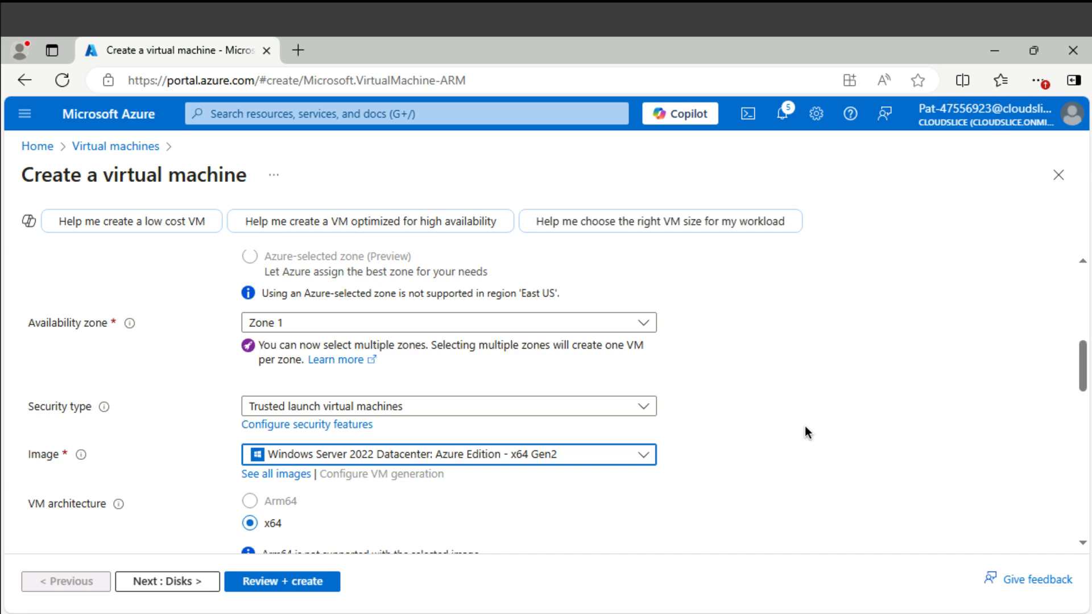
pyautogui.scroll(-4, 805, 427)
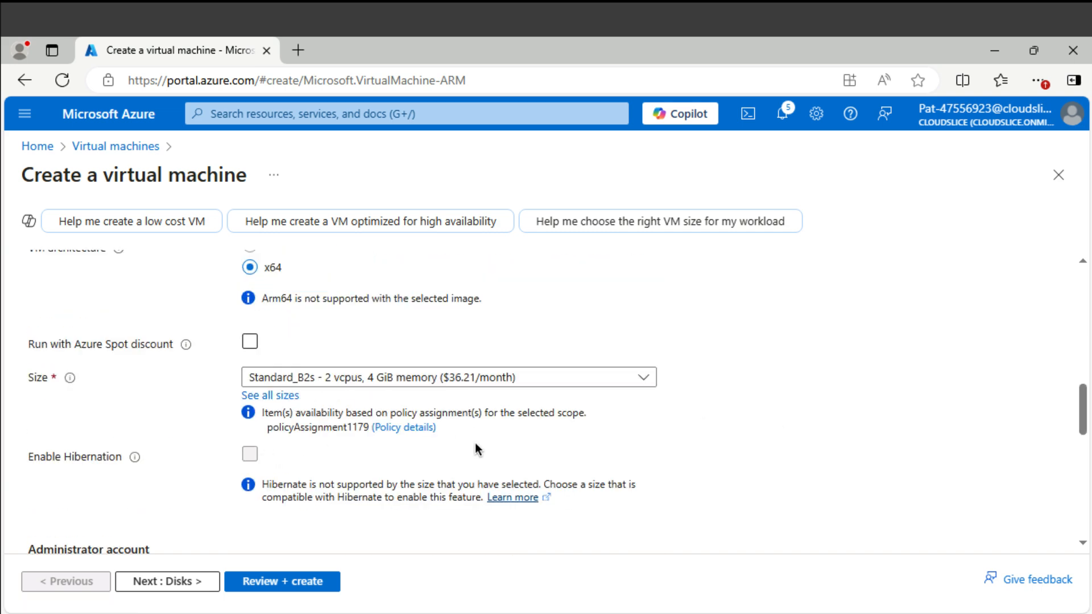
pyautogui.scroll(-5, 475, 445)
pyautogui.scroll(1, 307, 293)
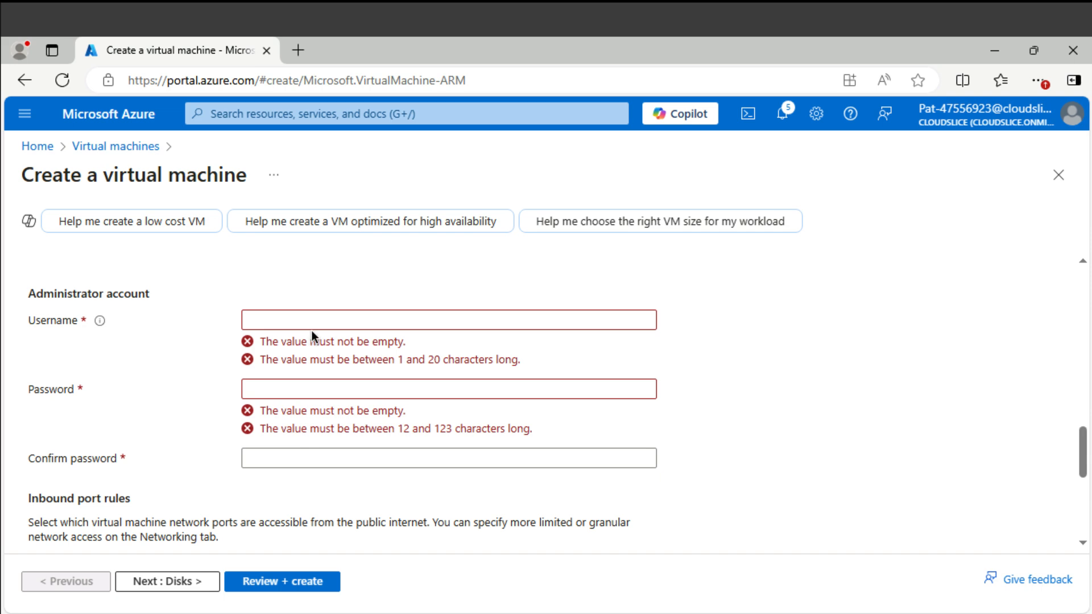
# - Set administrator username AzureAdmin and paste the password into both password fields
pyautogui.click(565, 319)
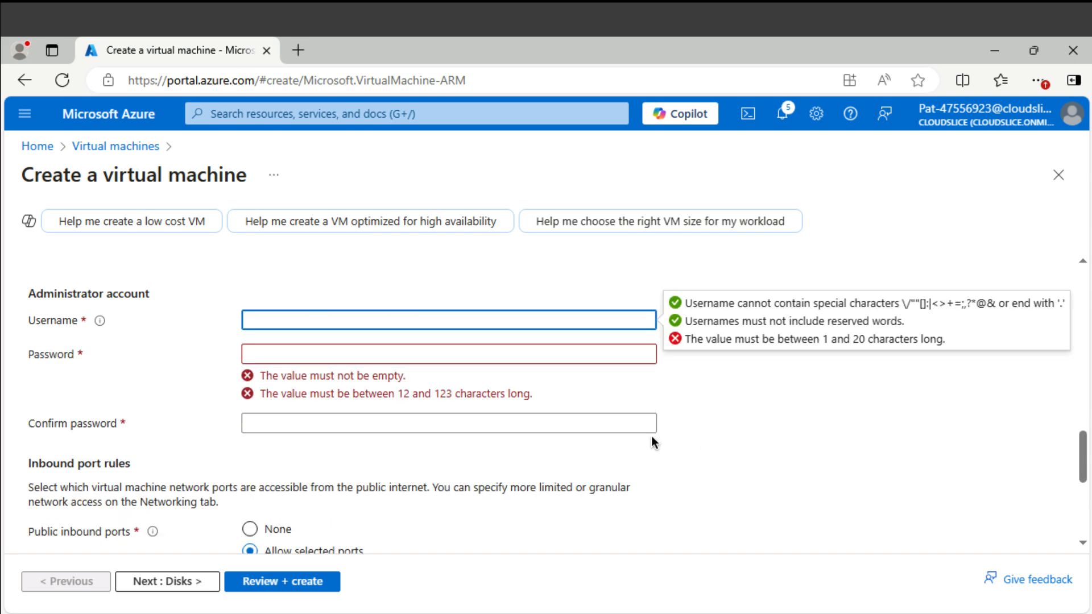
pyautogui.write('AzureAdmin')
pyautogui.click(347, 351)
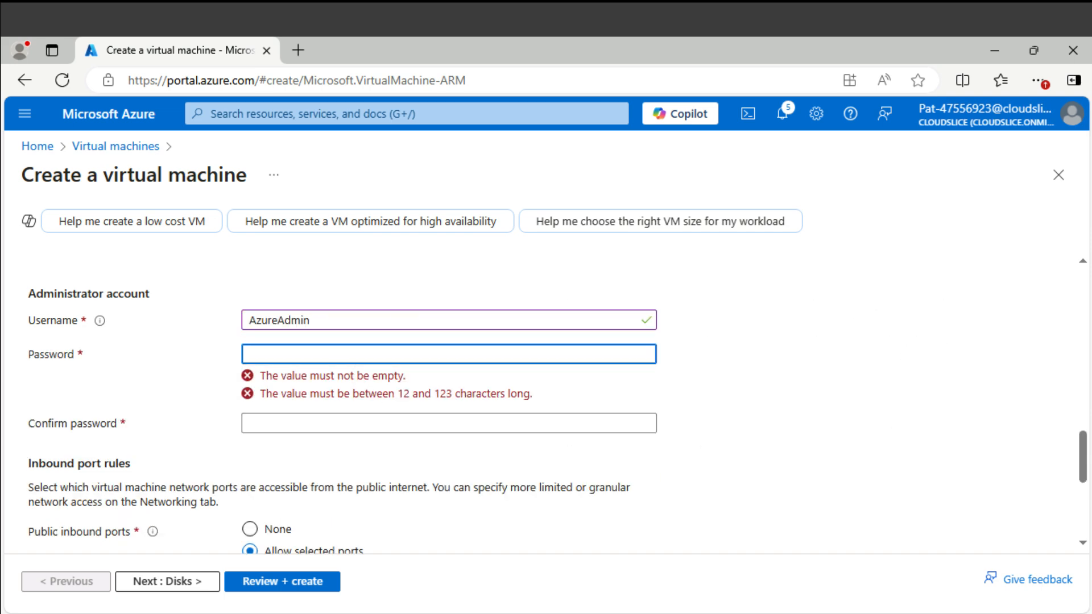
pyautogui.hotkey('ctrl', 'v')
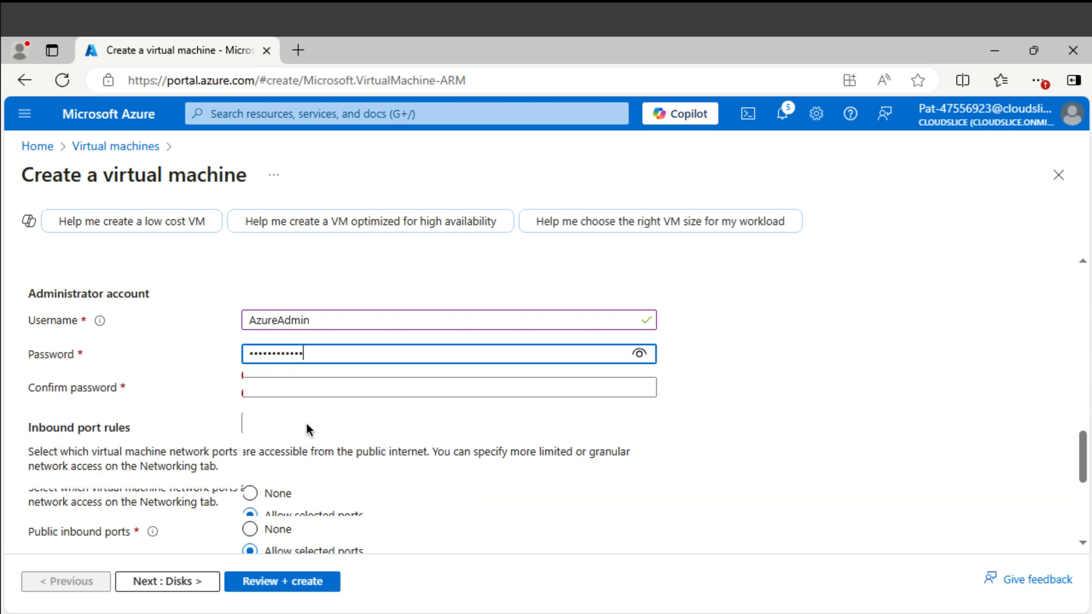
pyautogui.click(307, 391)
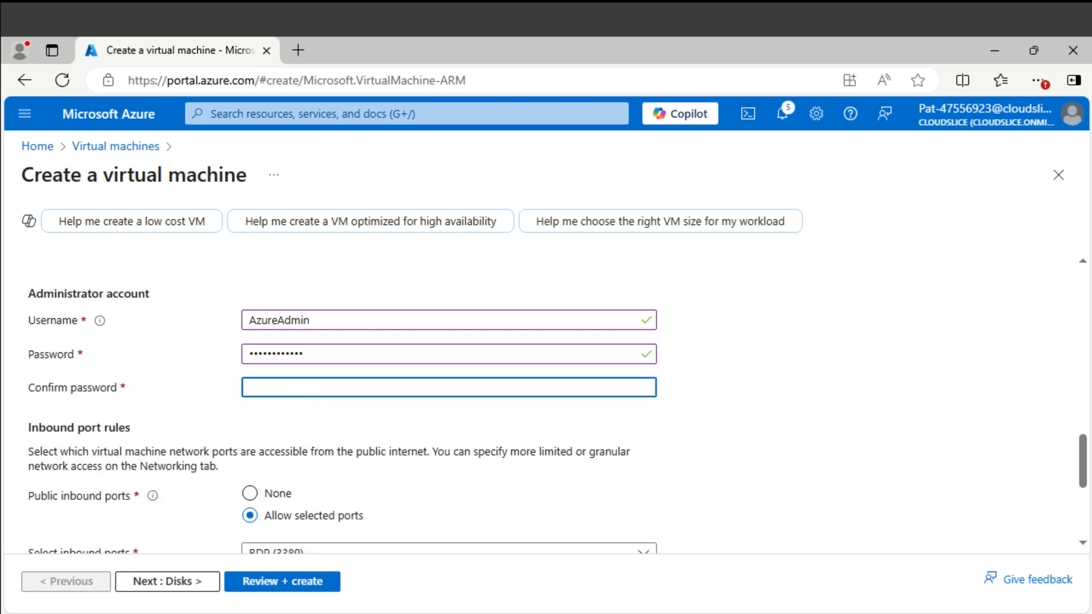
pyautogui.hotkey('ctrl', 'v')
pyautogui.scroll(-2, 541, 420)
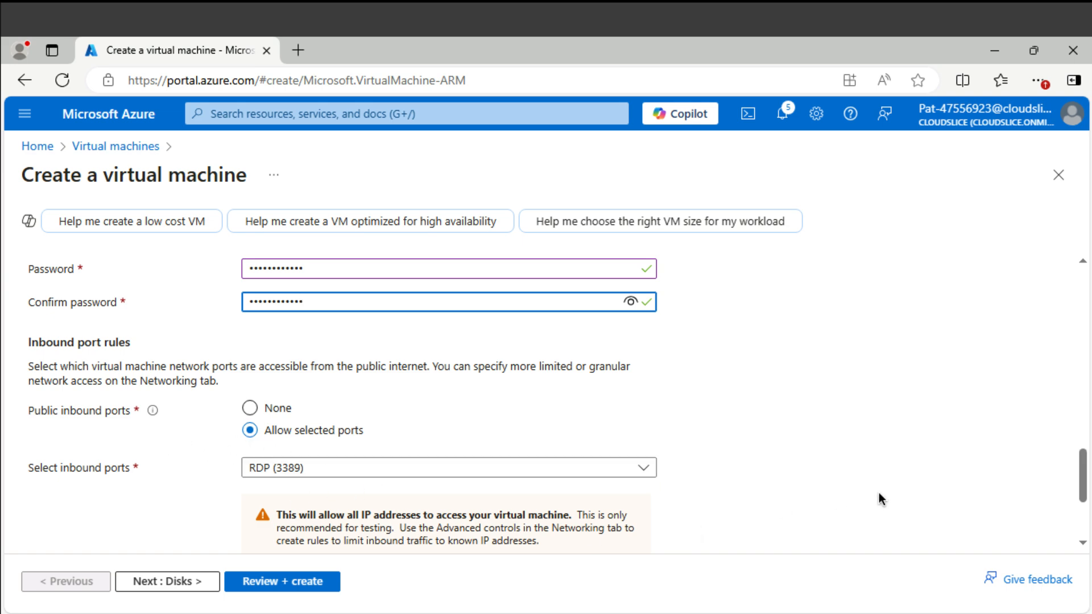
pyautogui.scroll(-4, 878, 500)
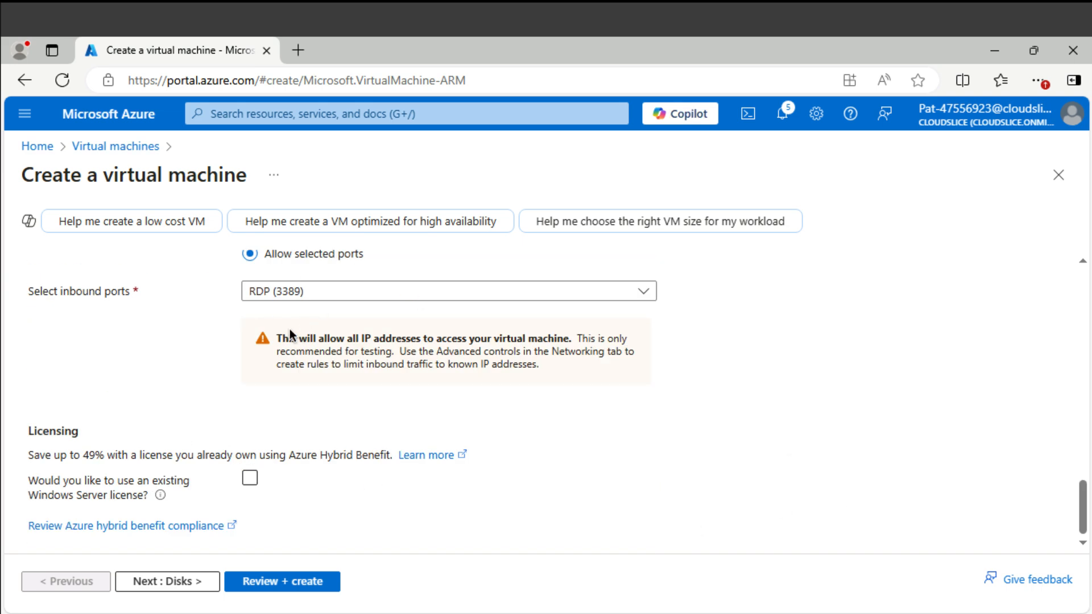
pyautogui.scroll(15, 194, 265)
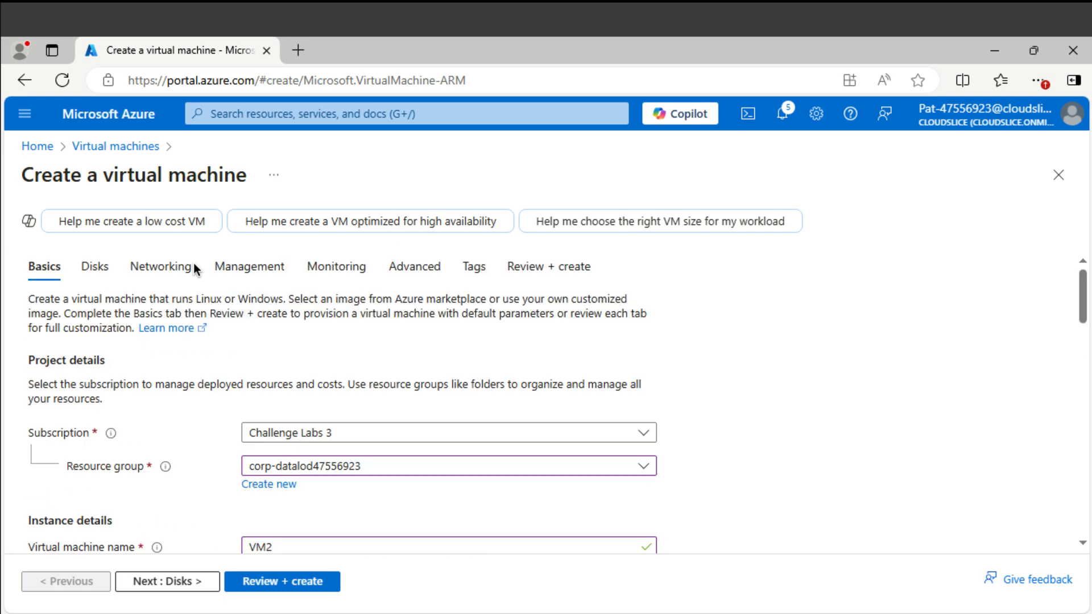
# - Check that VM2's networking uses webVNET's admin subnet
pyautogui.click(172, 271)
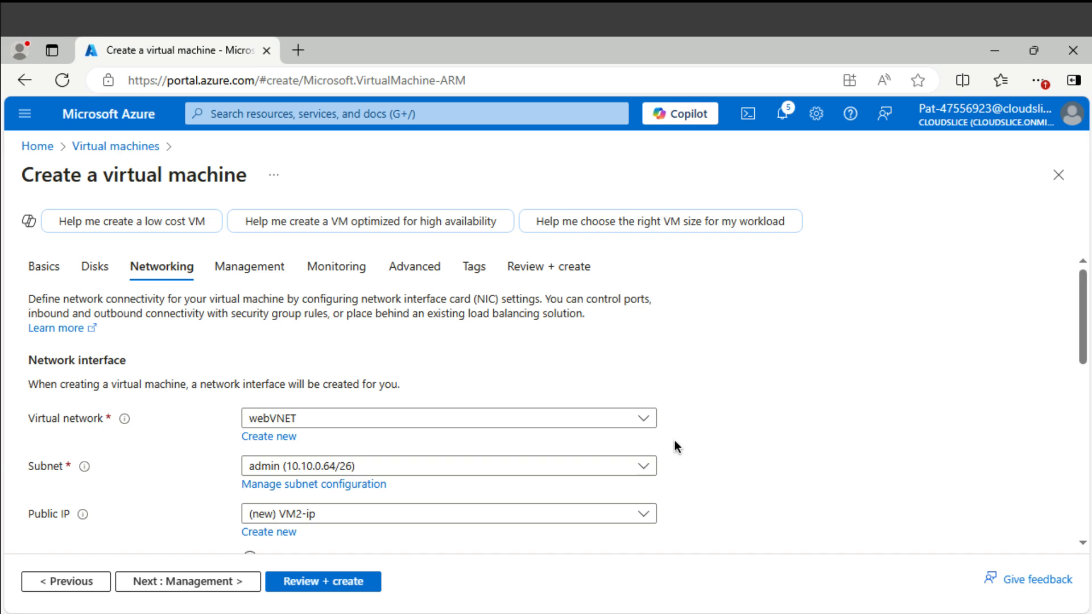
pyautogui.scroll(-2, 675, 441)
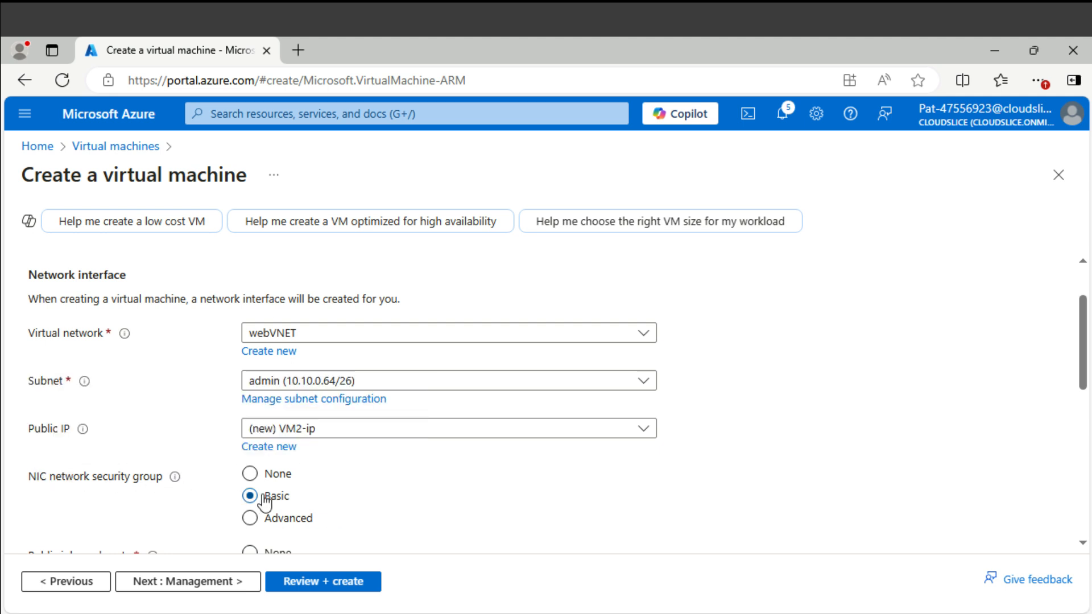
pyautogui.scroll(3, 265, 500)
# - Disable boot diagnostics, enable OS guest diagnostics, then review and create VM2
pyautogui.click(338, 276)
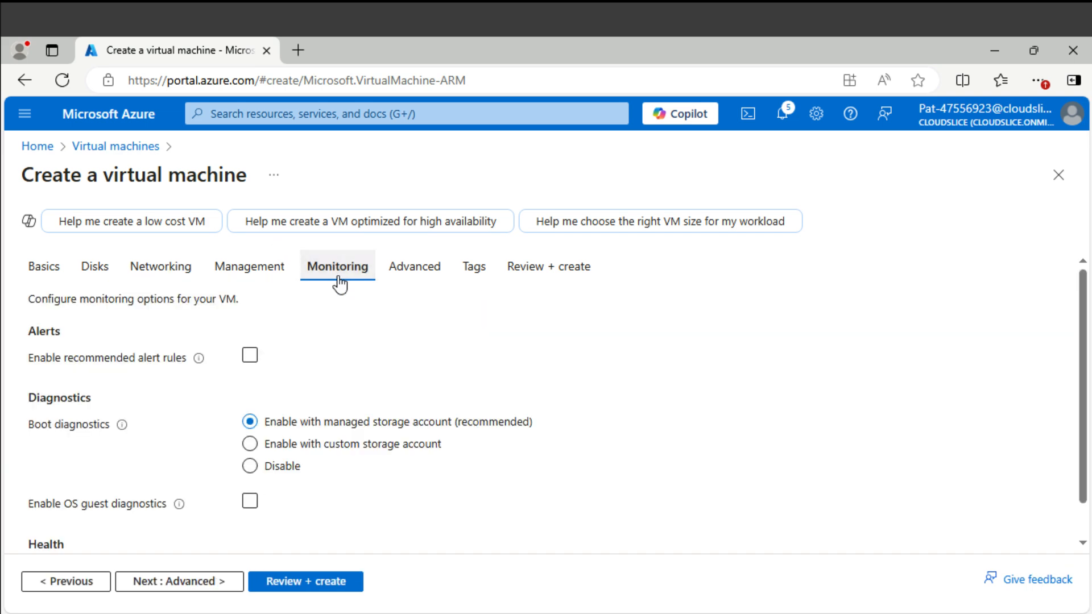
pyautogui.click(250, 465)
pyautogui.click(250, 501)
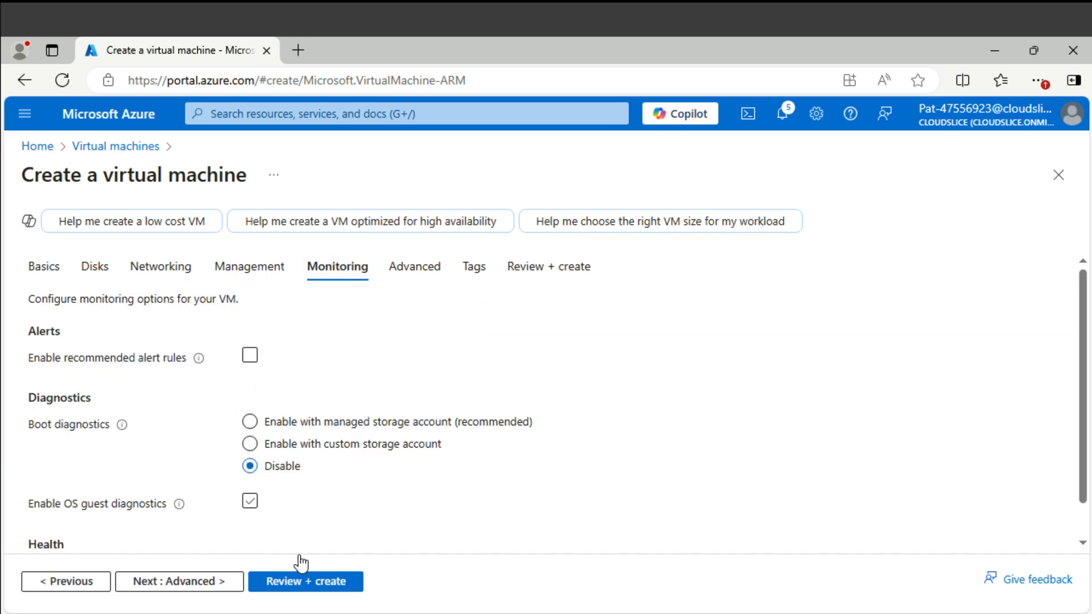
pyautogui.click(306, 581)
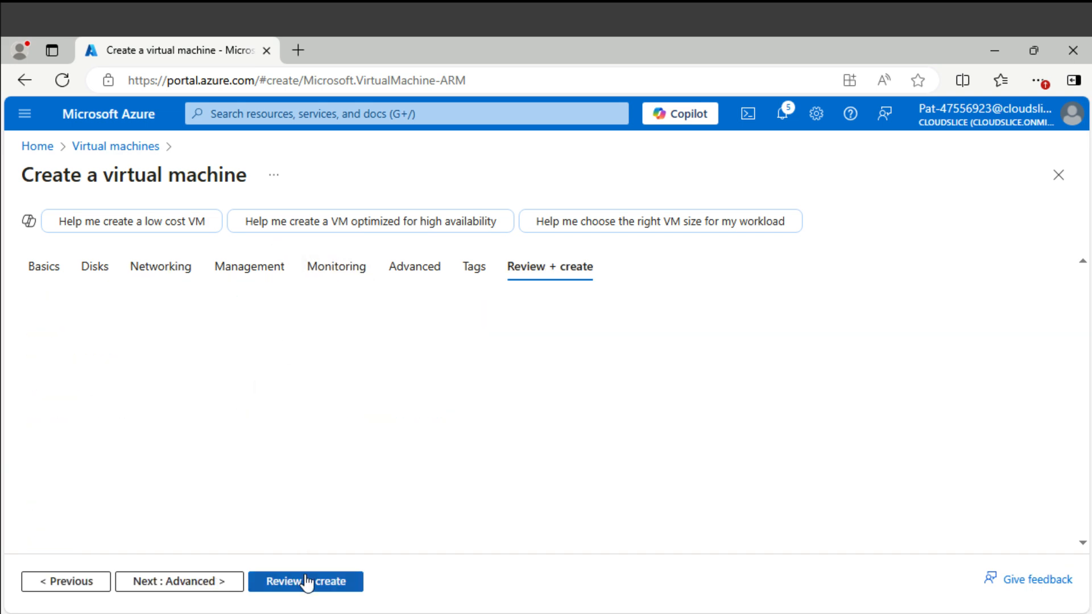
pyautogui.click(230, 580)
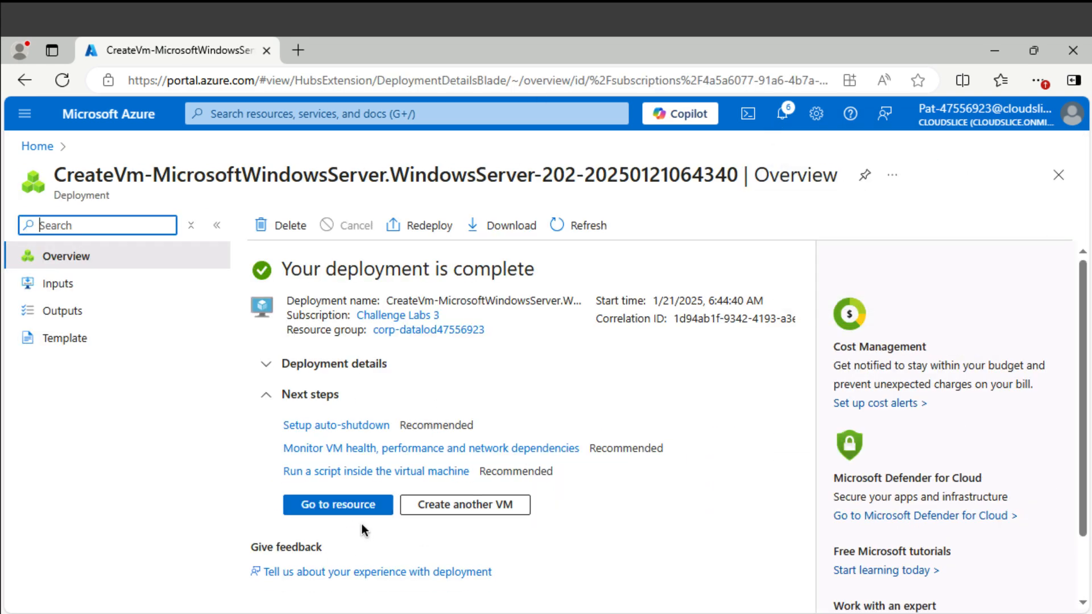
# - Open VM2 and its network interface vm2633_z1, private IP 10.10.0.68
pyautogui.click(353, 508)
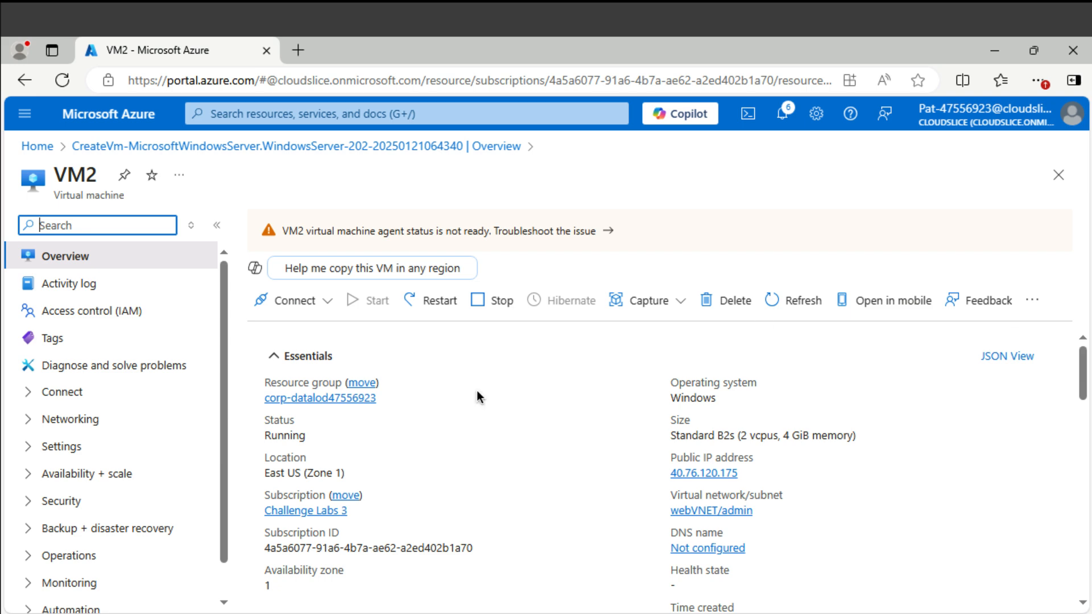
pyautogui.scroll(-1, 476, 392)
pyautogui.scroll(-3, 476, 392)
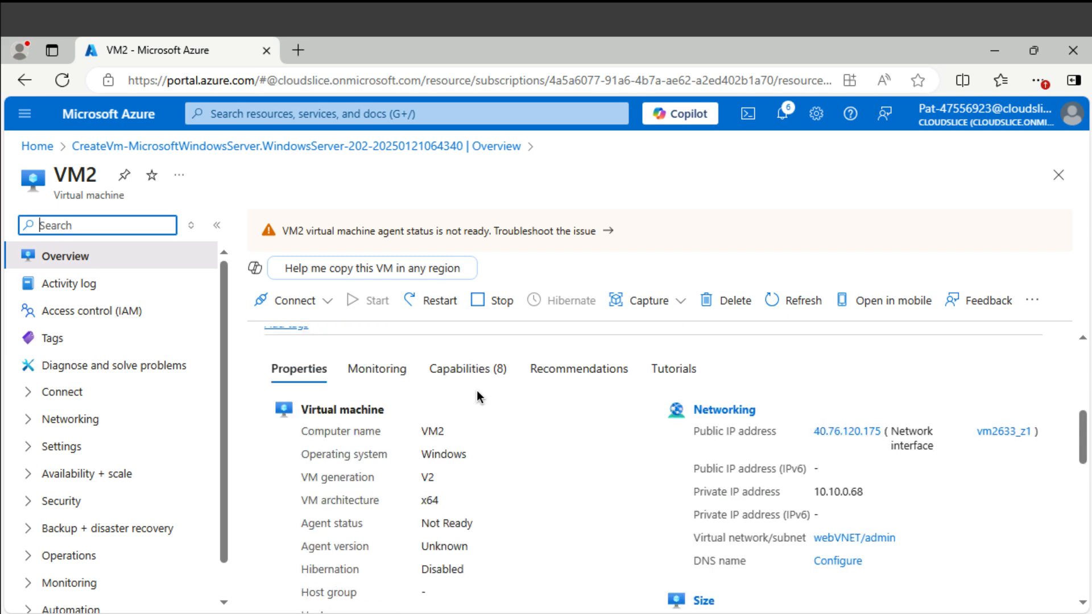
pyautogui.click(1005, 433)
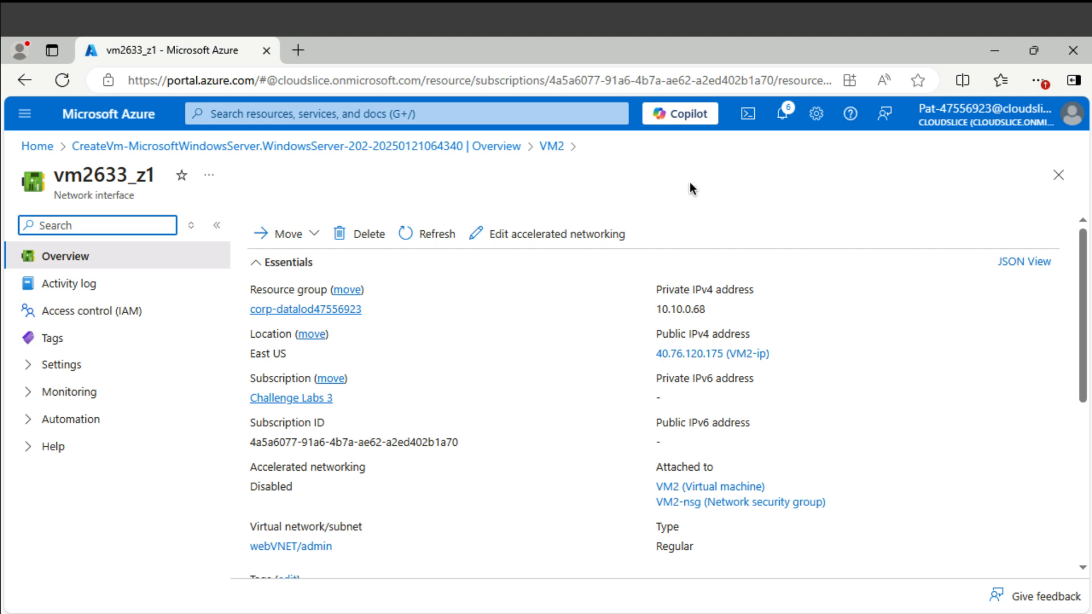
pyautogui.click(340, 115)
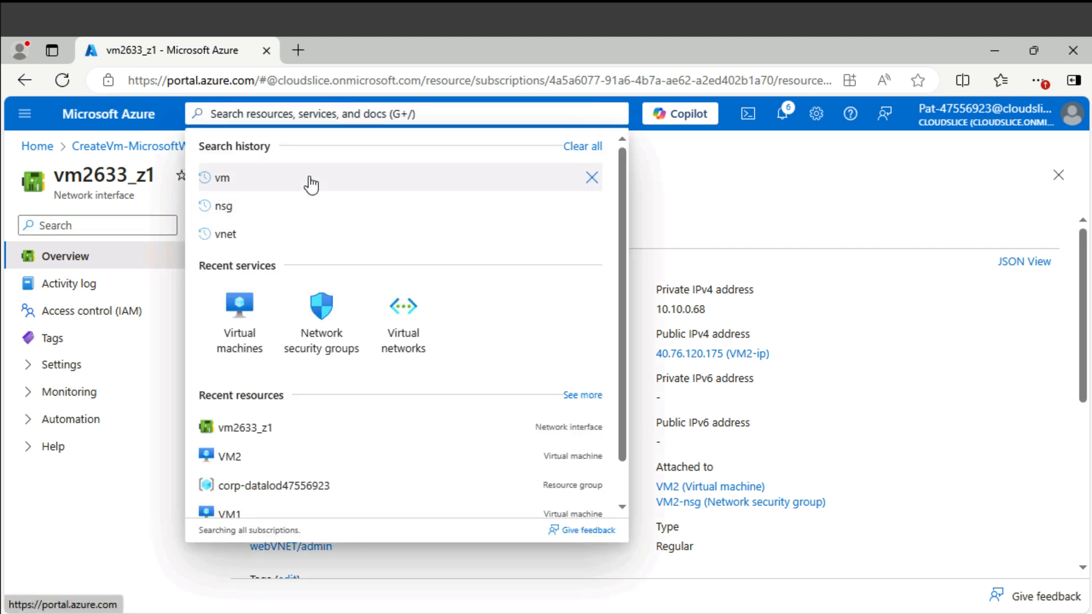
# - Find webNSG by searching 'web' and start adding an inbound security rule
pyautogui.write('web')
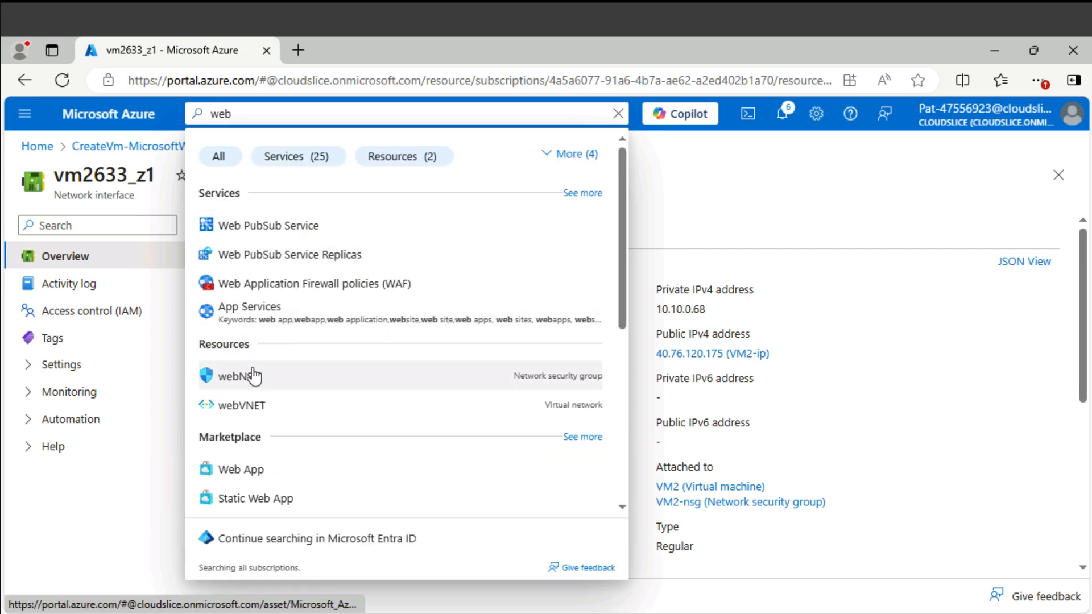
pyautogui.click(253, 376)
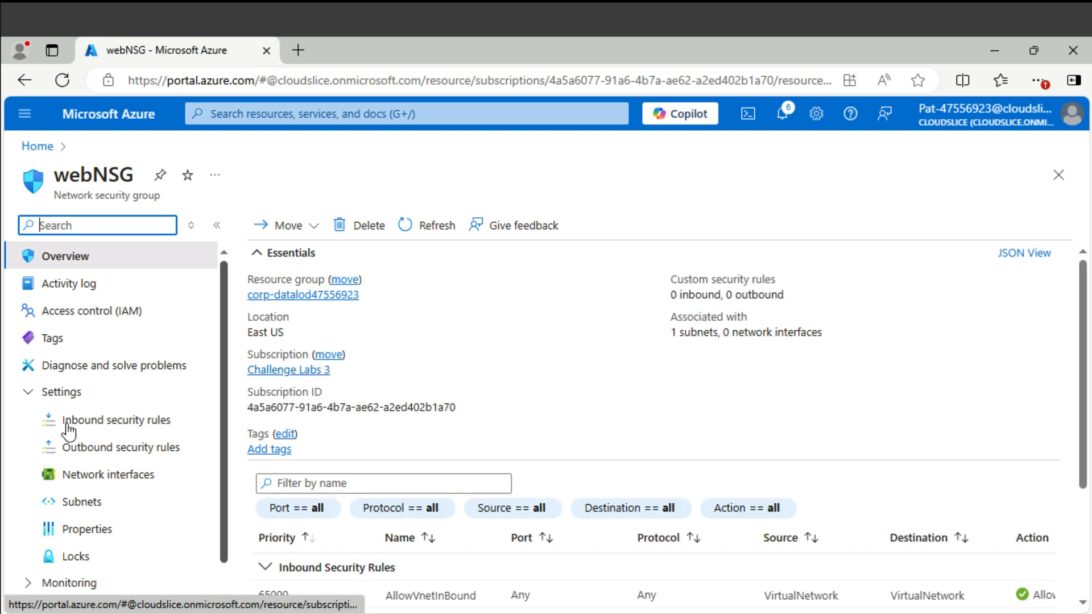
pyautogui.scroll(-3, 404, 456)
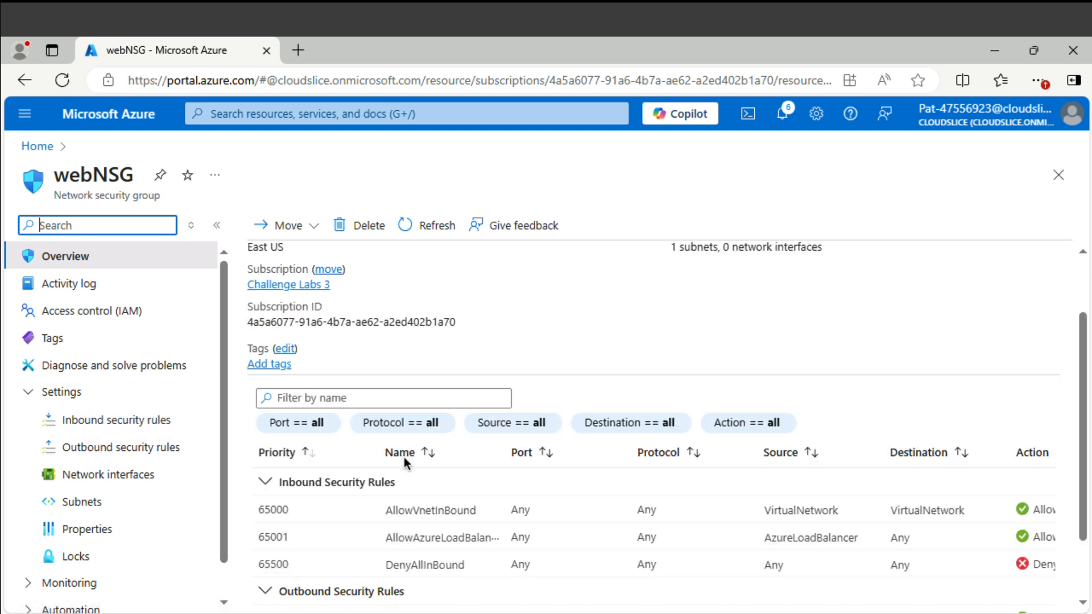
pyautogui.click(144, 428)
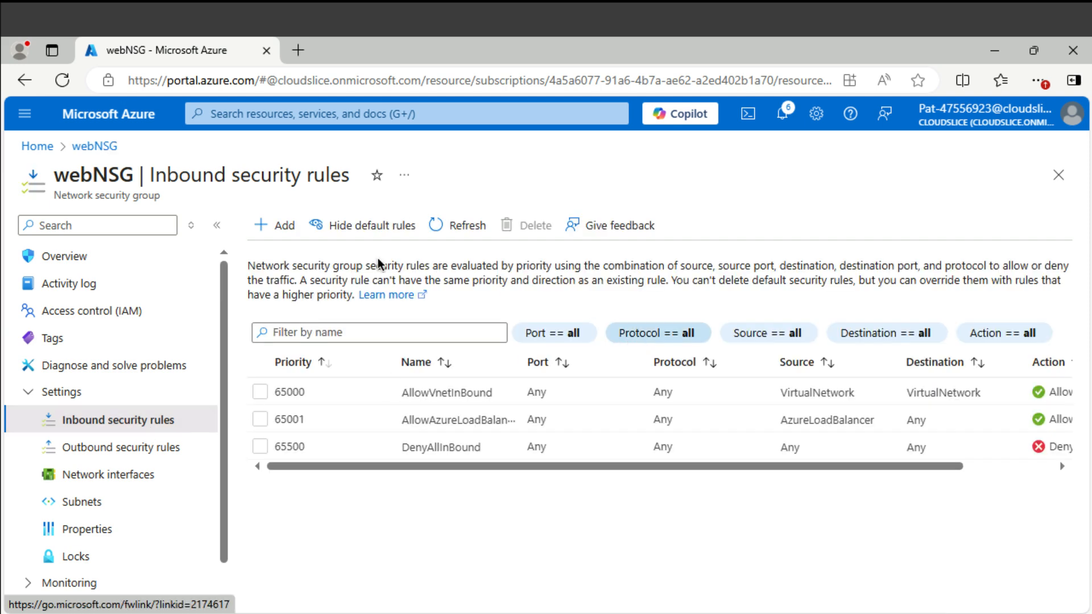
pyautogui.click(272, 234)
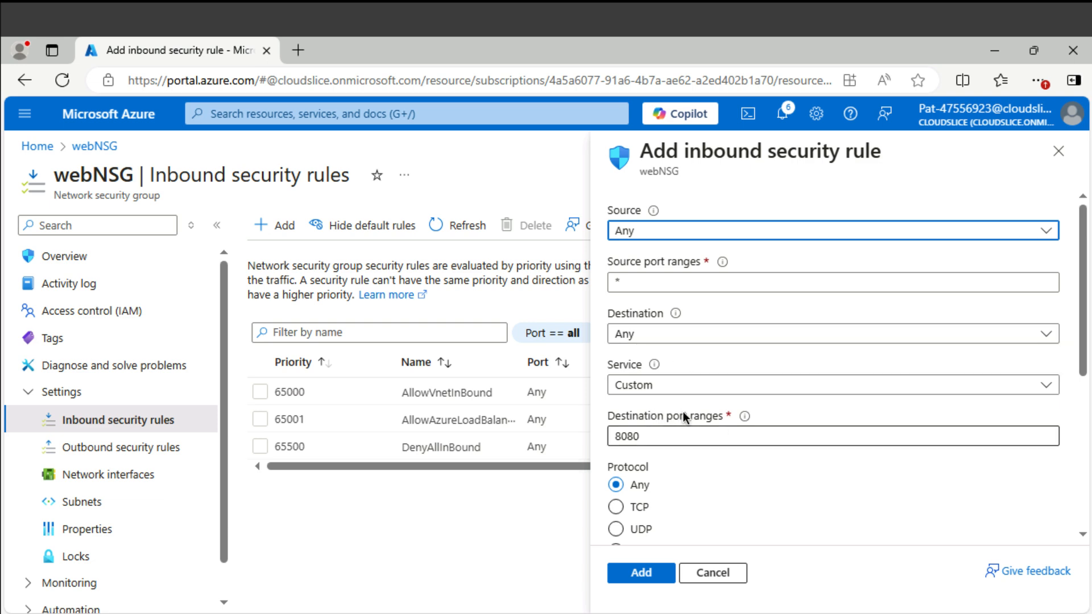
# - Set the rule's destination ports to 80,443 with protocol TCP
pyautogui.doubleClick(666, 434)
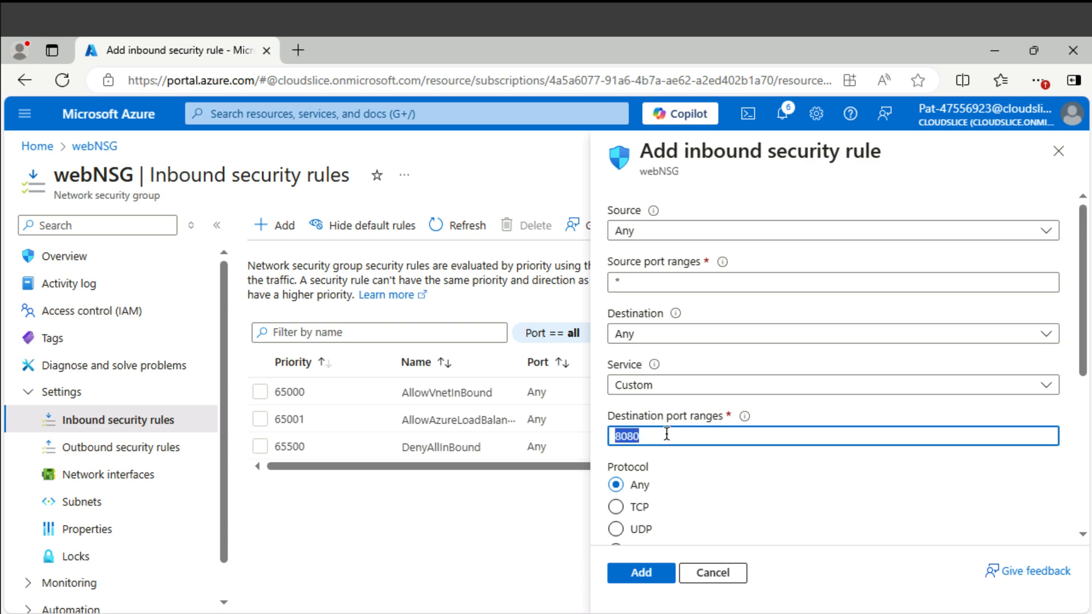
pyautogui.write('80,43')
pyautogui.press('BackSpace')
pyautogui.write('43')
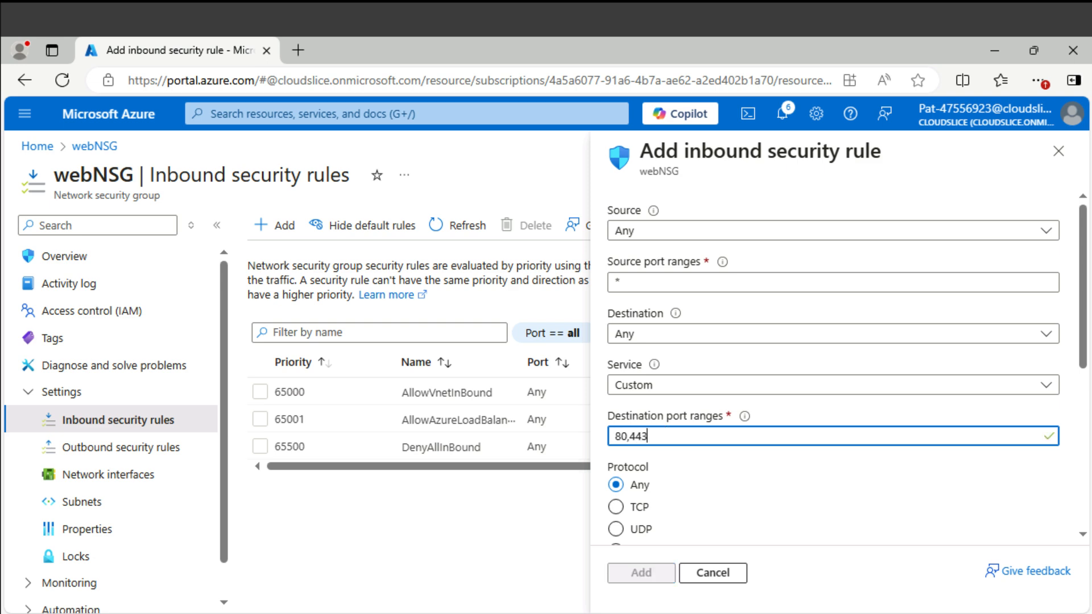
pyautogui.click(615, 507)
# - Name the rule AllowAllweb and add it to webNSG
pyautogui.scroll(-3, 923, 476)
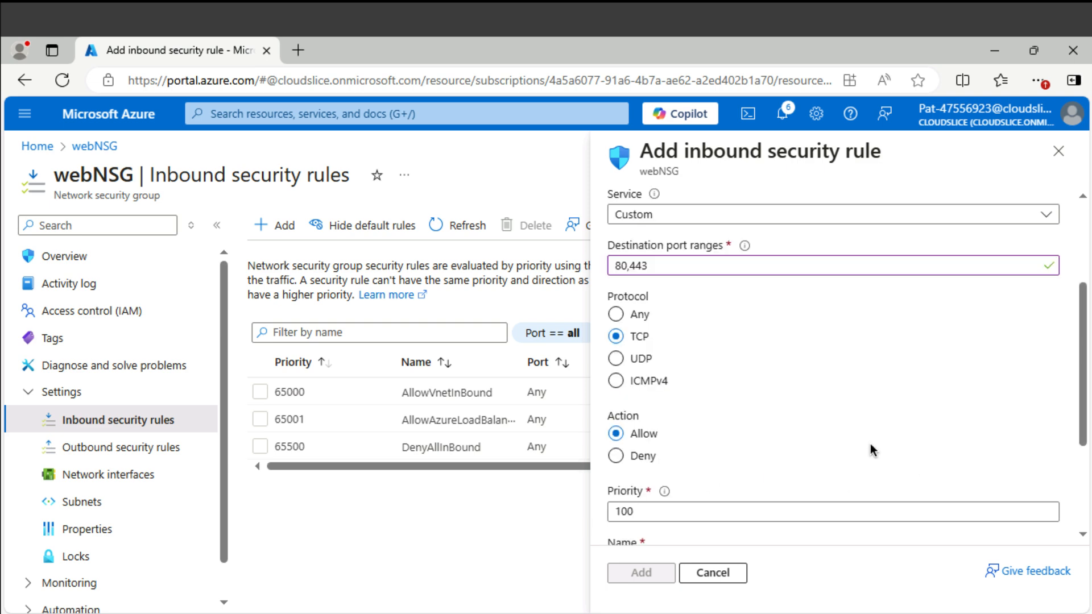
pyautogui.scroll(-3, 718, 483)
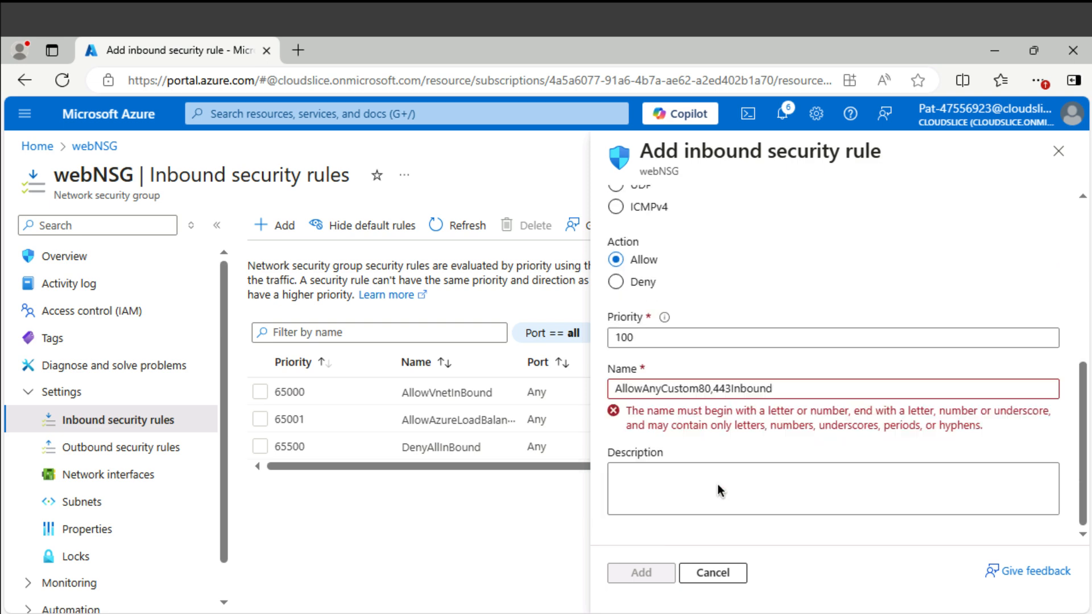
pyautogui.tripleClick(786, 387)
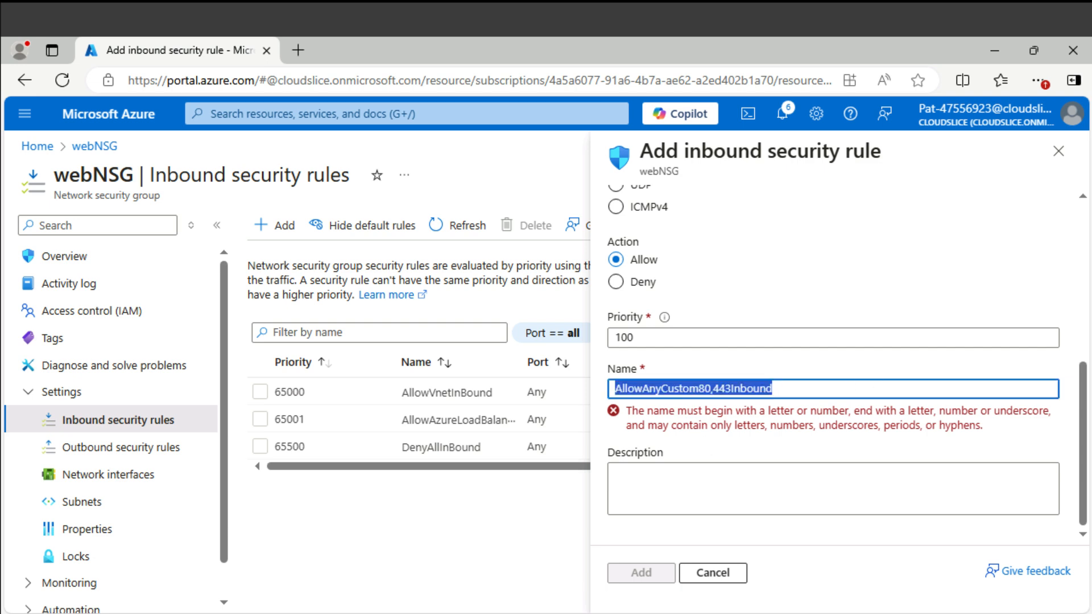
pyautogui.press('BackSpace')
pyautogui.write('AllowAllweb')
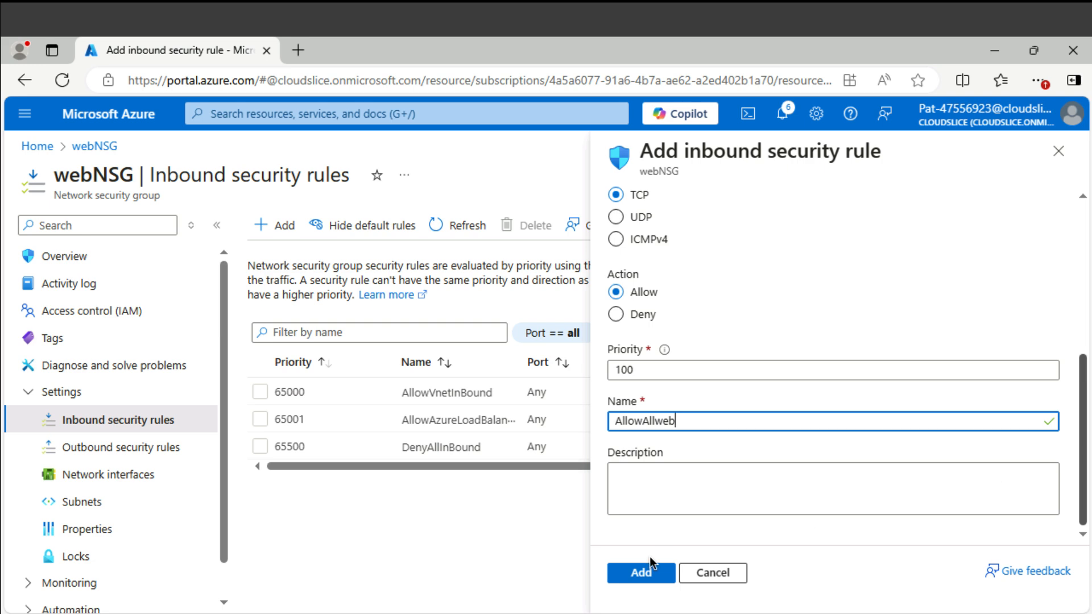
pyautogui.click(646, 578)
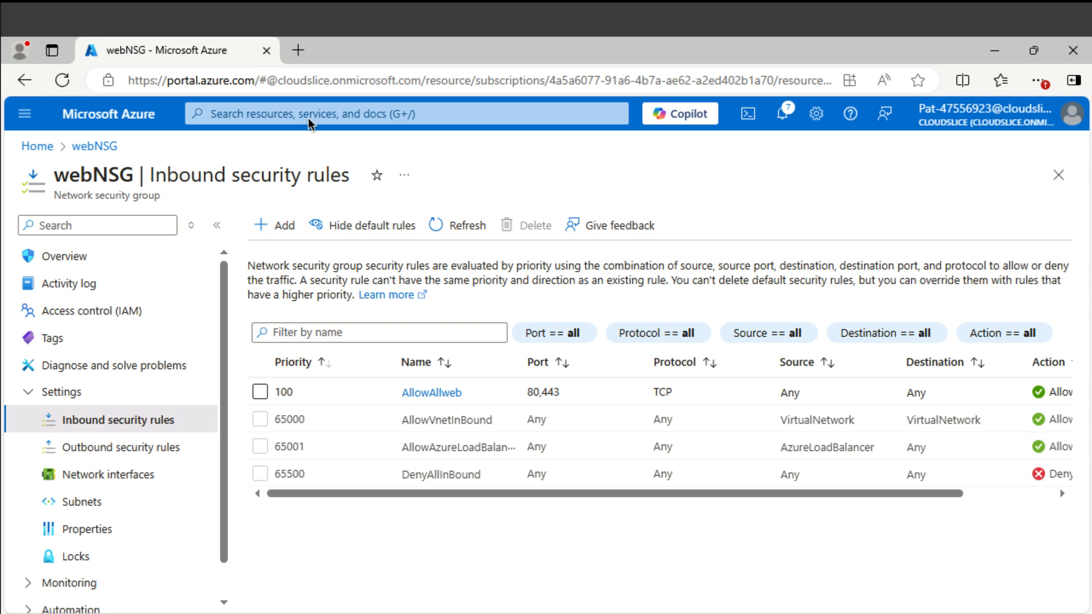
# - Open VM1's Connect page offering native RDP to 20.55.33.105 on port 3389
pyautogui.click(353, 114)
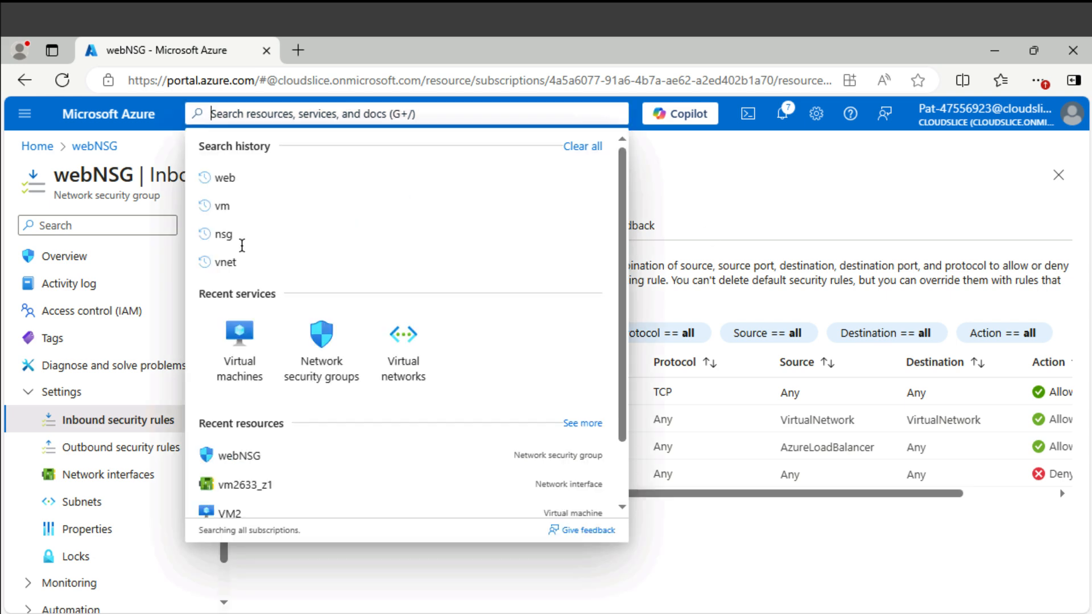
pyautogui.click(232, 342)
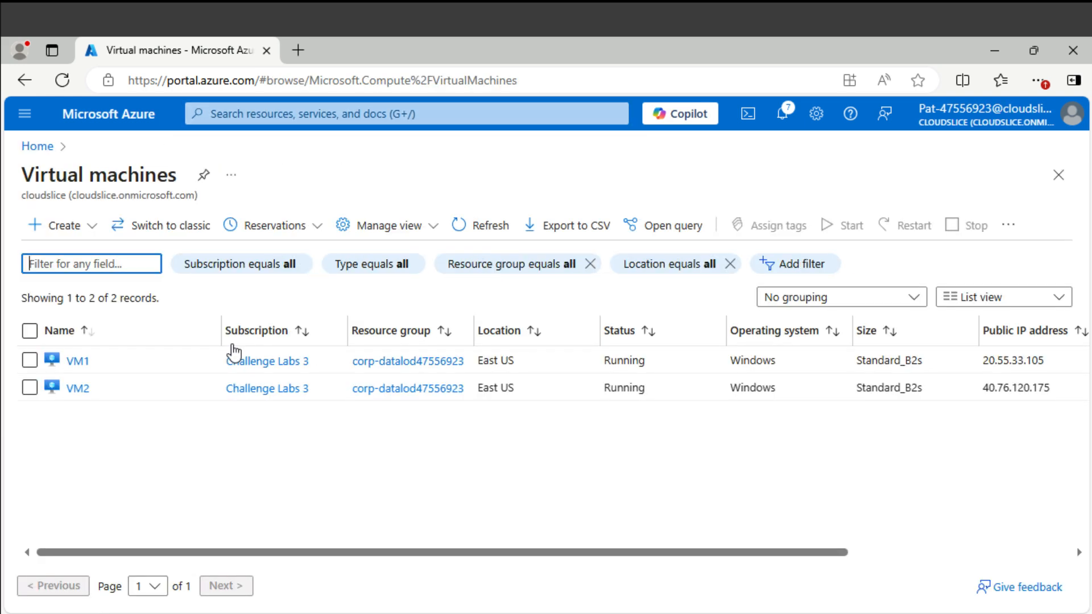
pyautogui.click(90, 361)
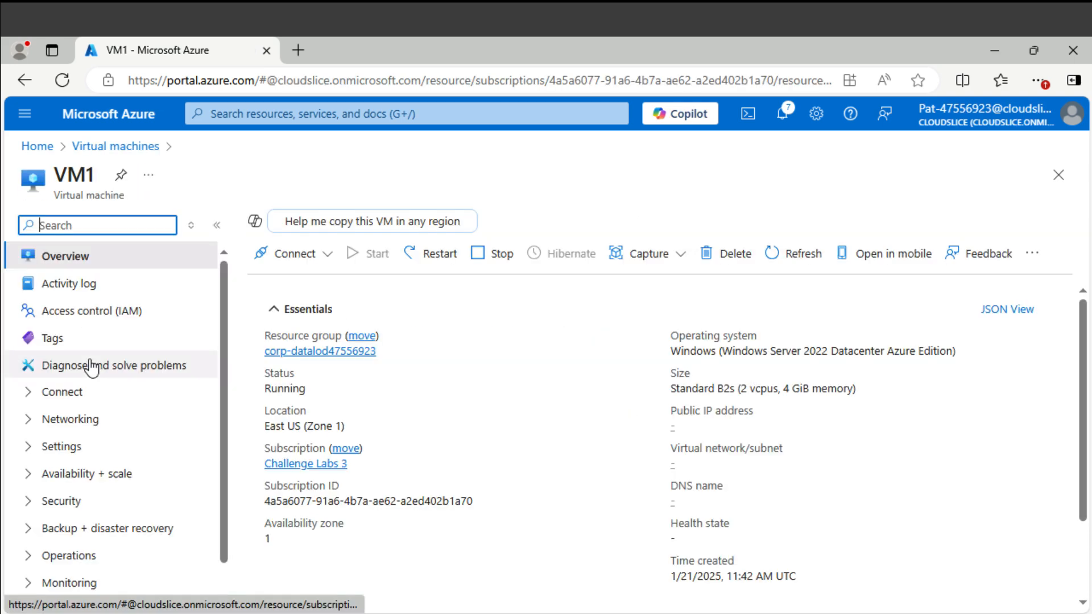
pyautogui.click(329, 255)
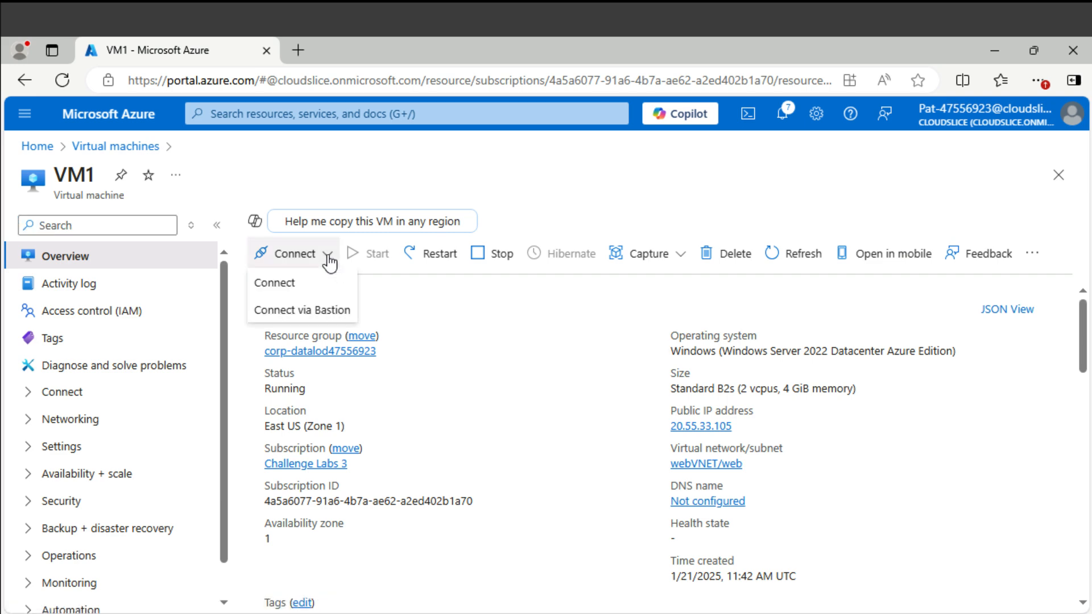
pyautogui.click(302, 287)
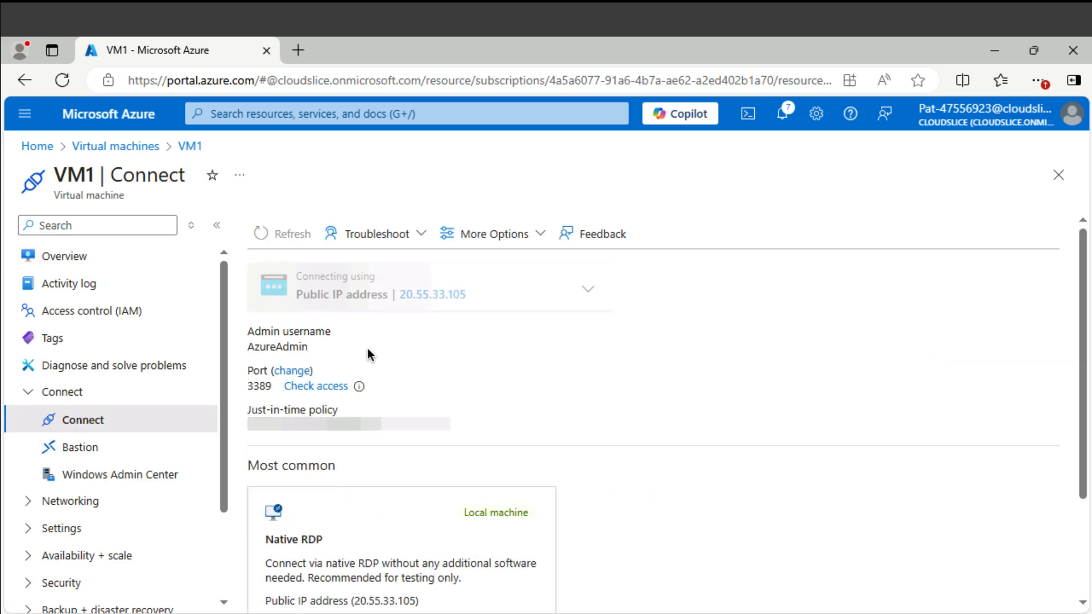
pyautogui.scroll(-2, 463, 448)
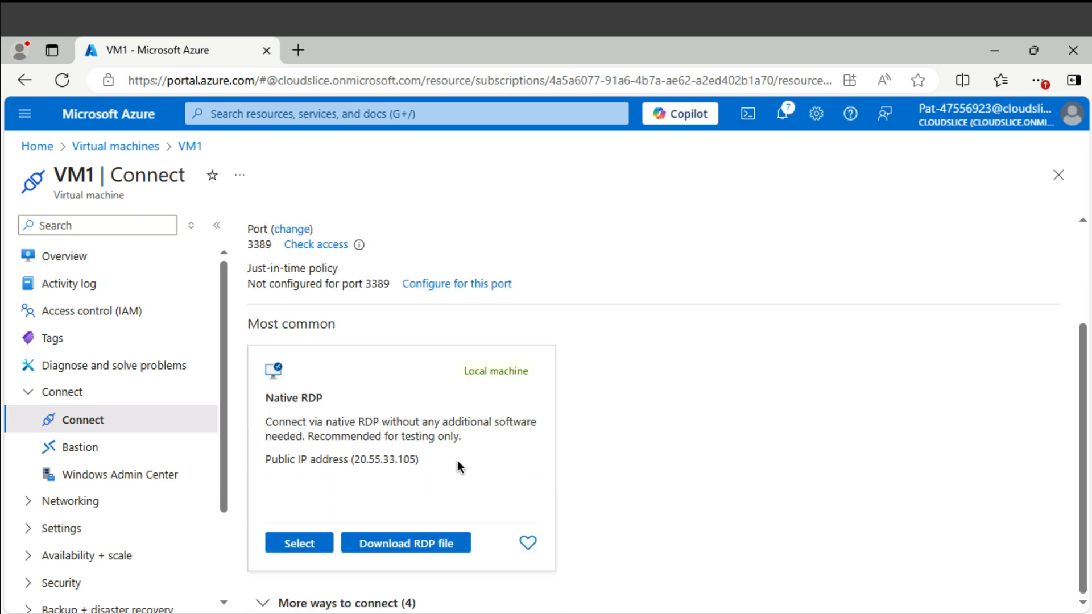
# - Download VM1.rdp, attempt the Remote Desktop connection, and dismiss the can't-connect error
pyautogui.click(362, 546)
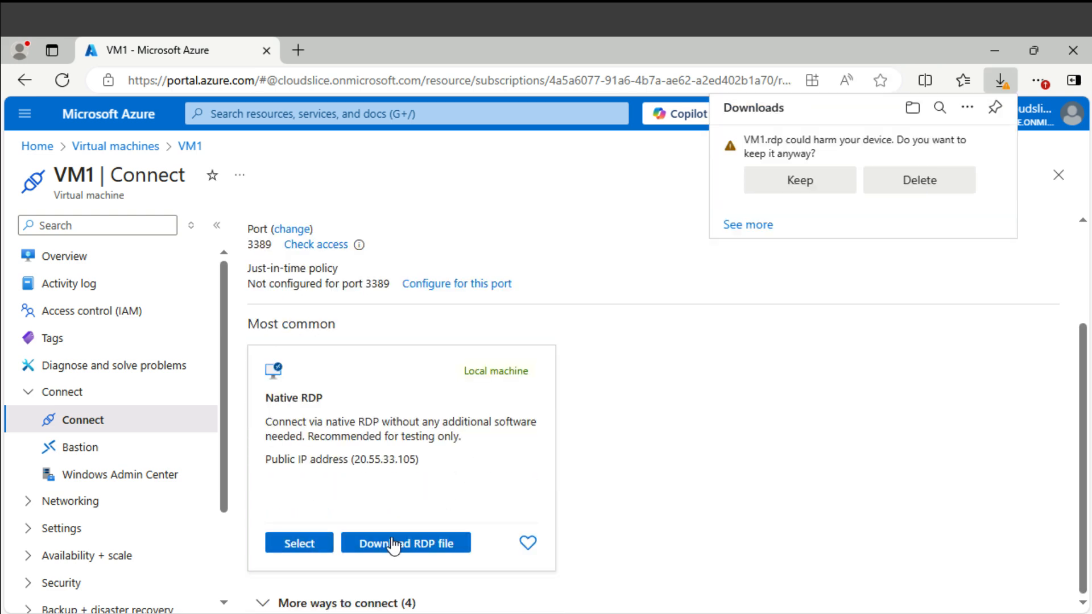
pyautogui.click(810, 181)
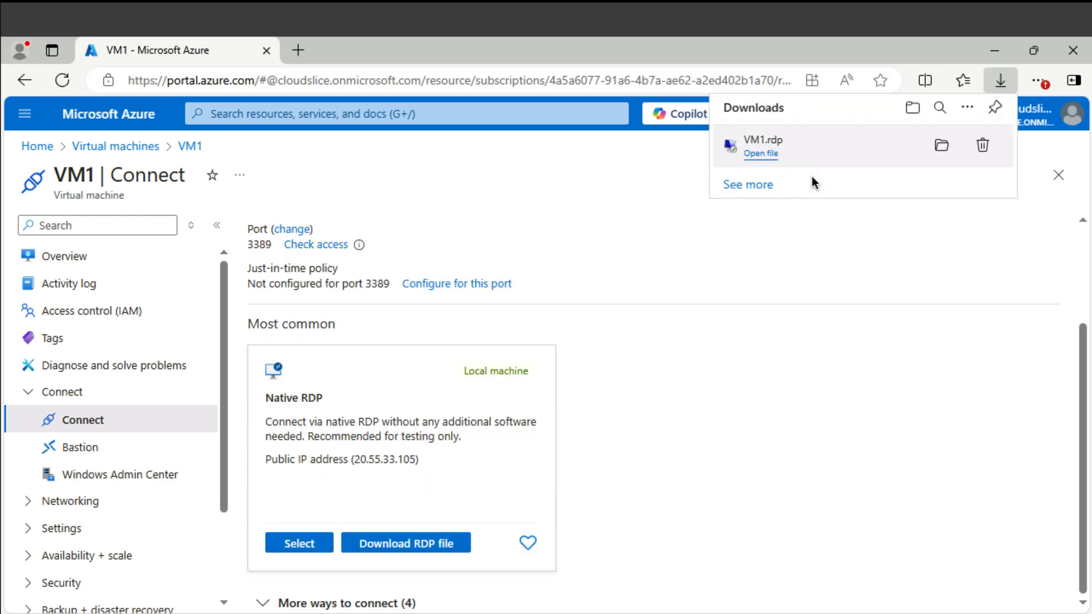
pyautogui.click(772, 160)
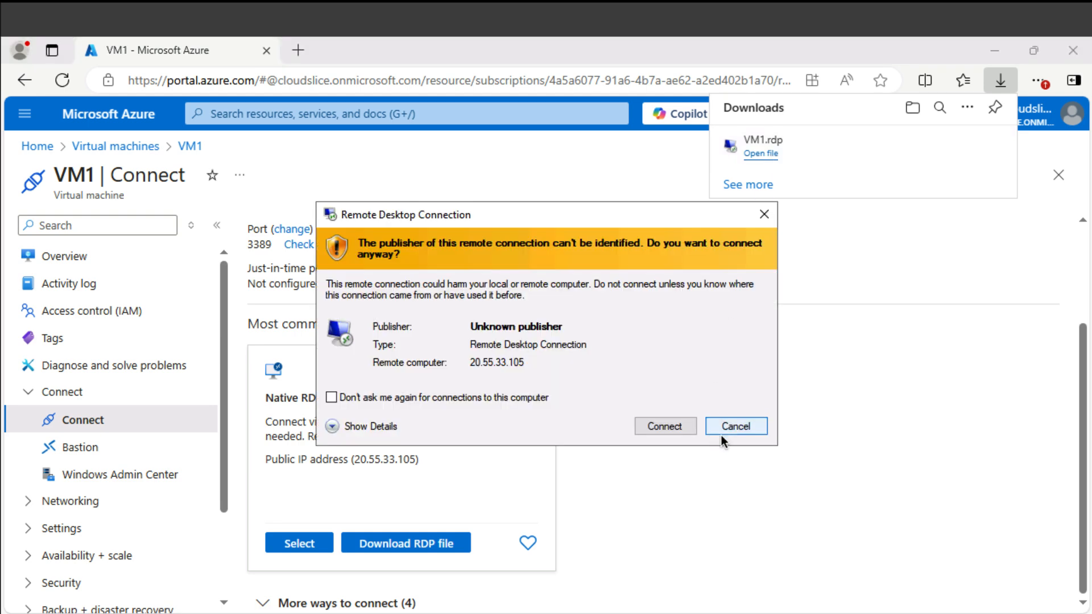
pyautogui.click(664, 433)
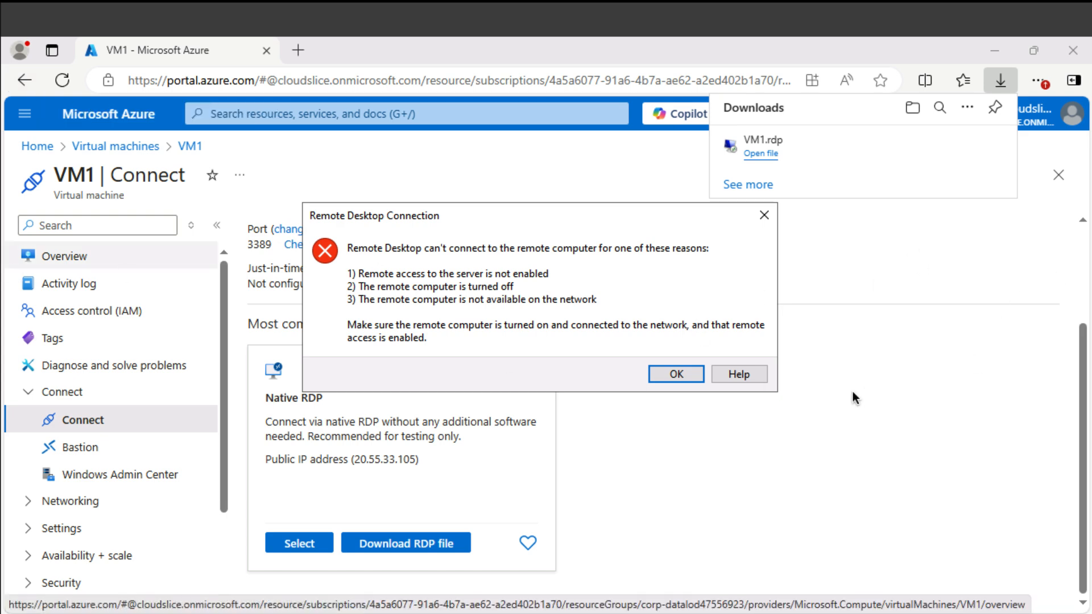
pyautogui.click(677, 374)
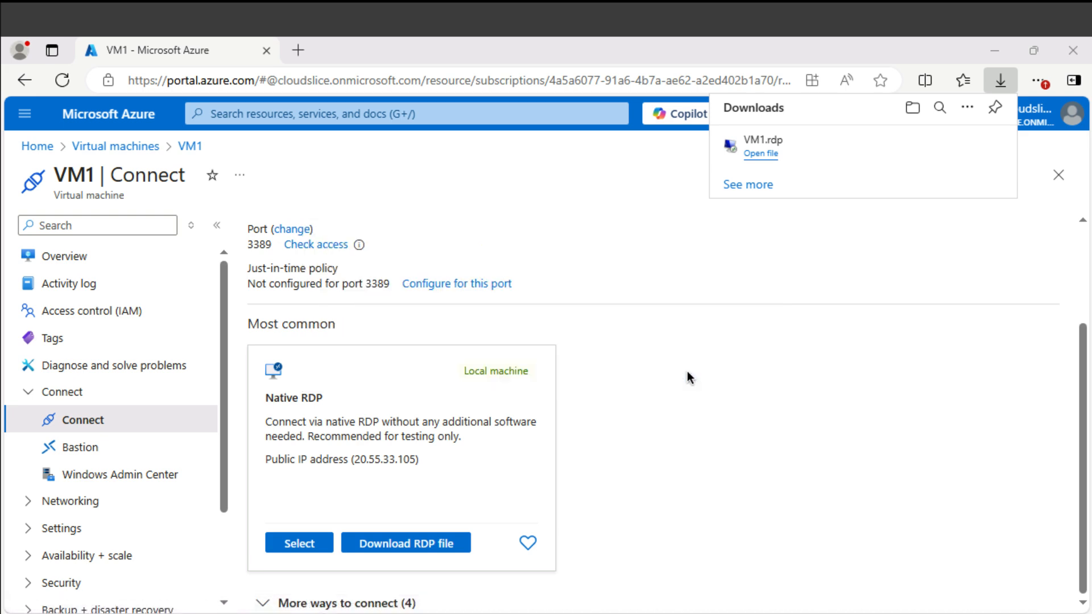
# - Go from the Virtual machines list to VM2's Connect page to show its Native RDP option
pyautogui.click(1003, 80)
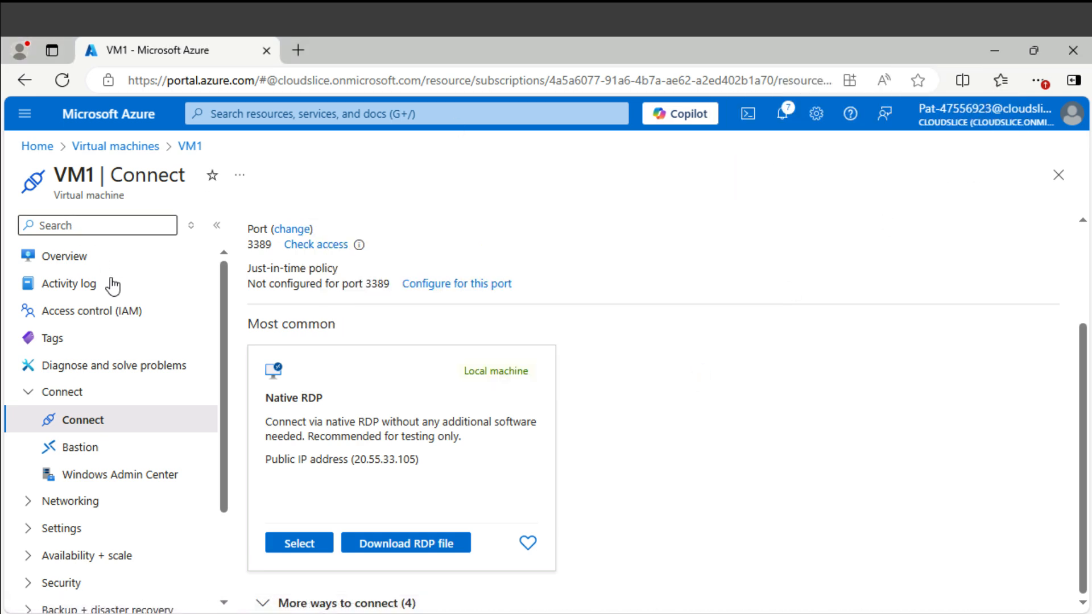
pyautogui.click(134, 147)
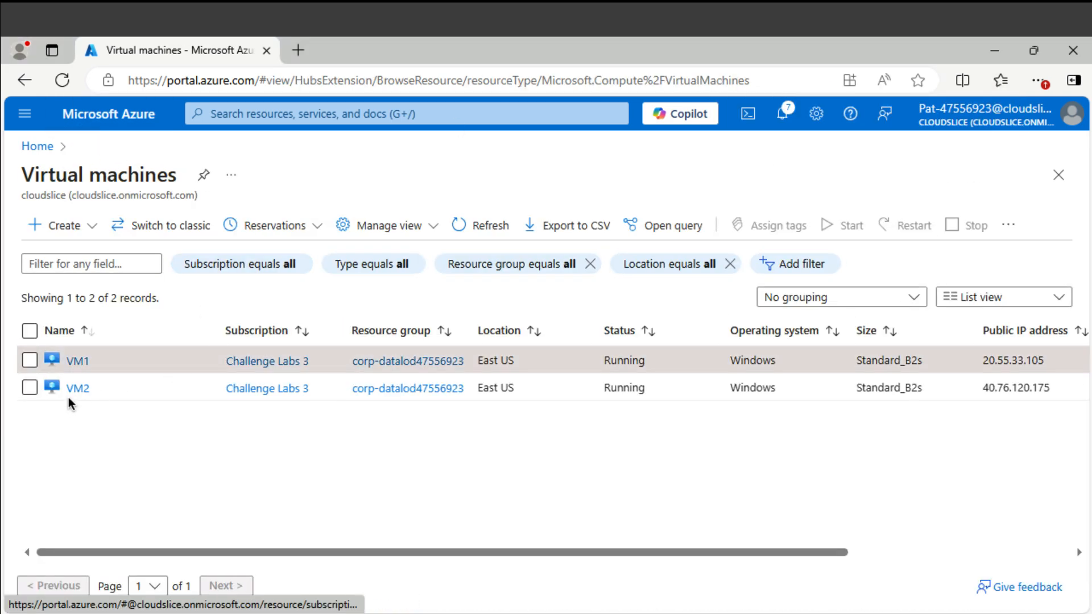
pyautogui.click(77, 391)
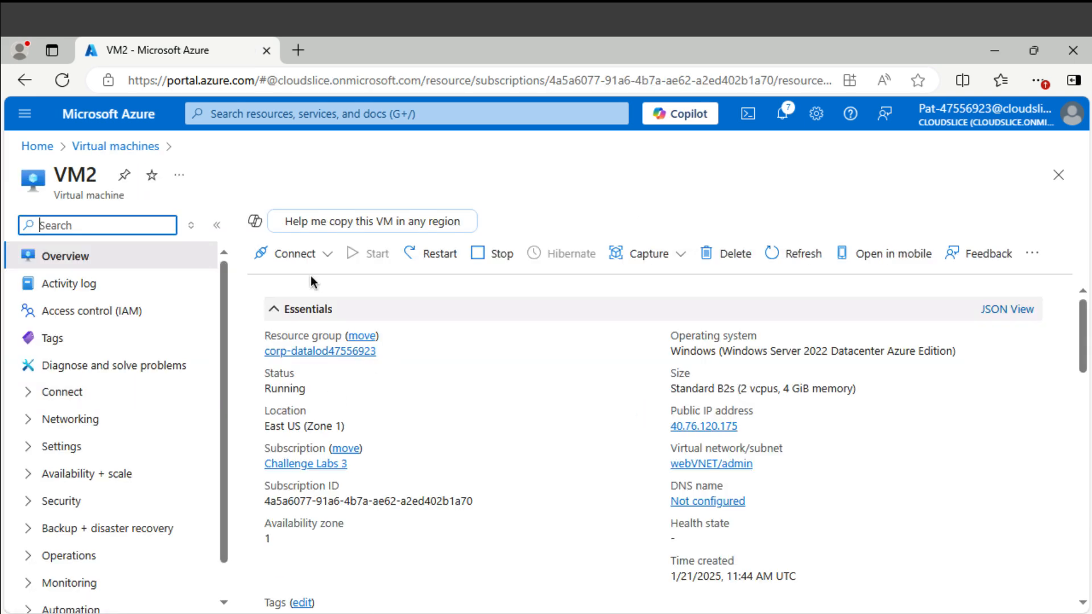
pyautogui.click(310, 261)
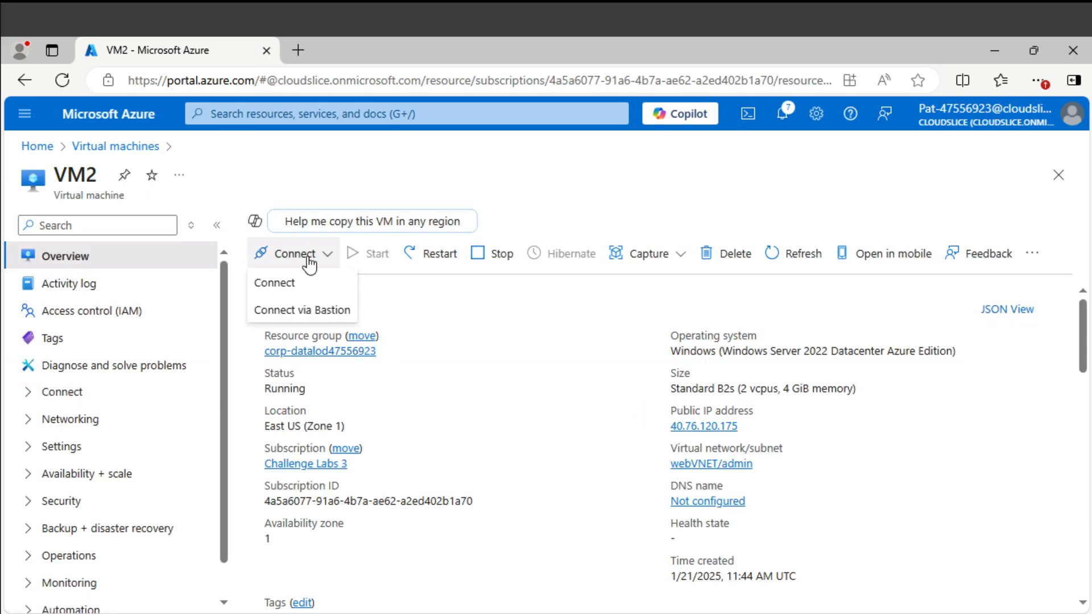
pyautogui.click(299, 282)
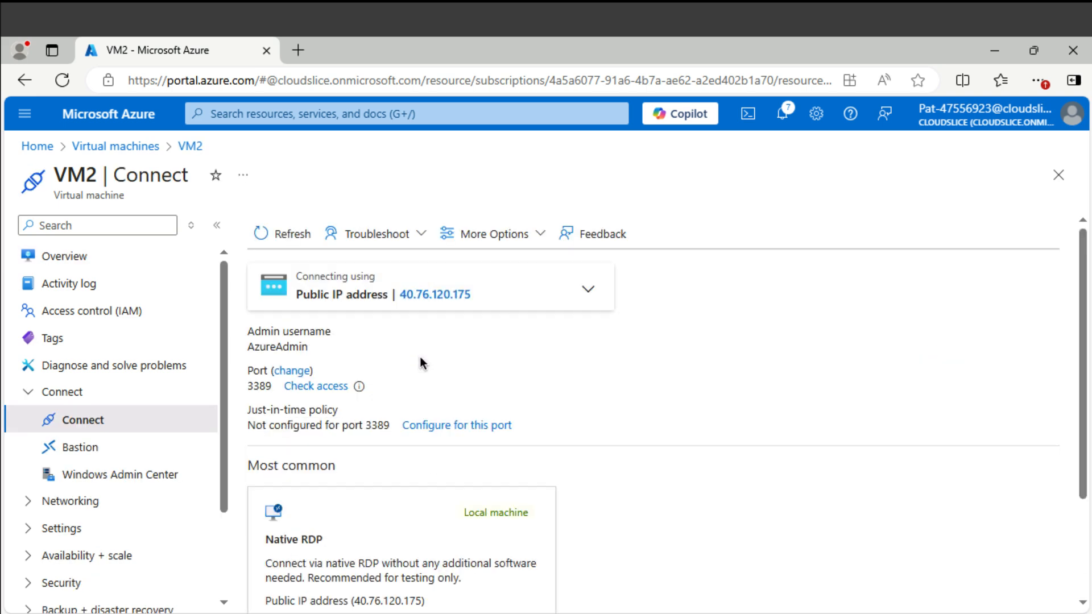
pyautogui.scroll(-2, 419, 356)
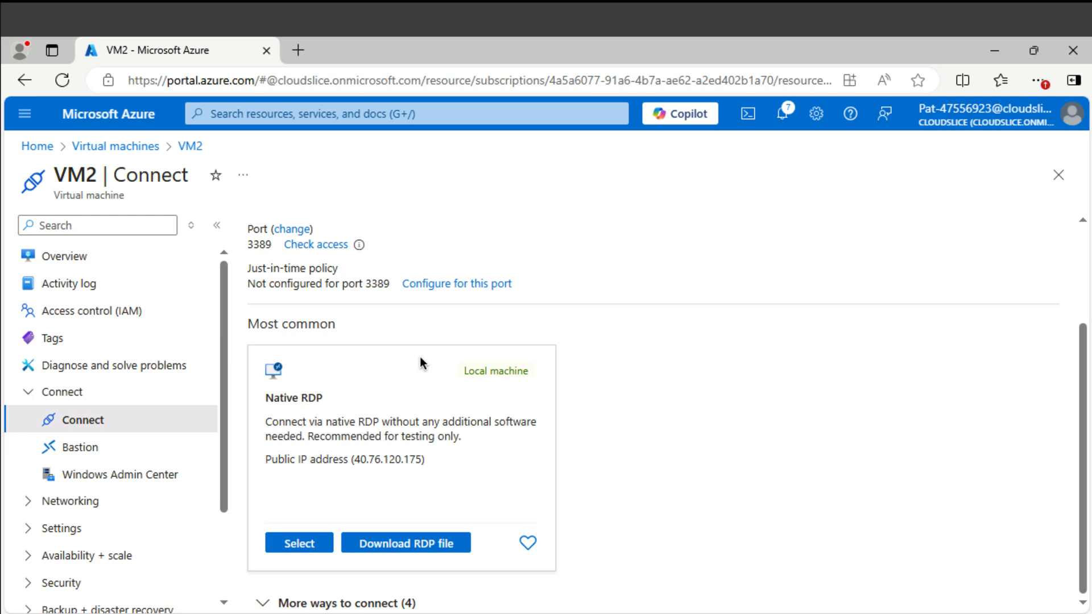
# - Download and keep VM2's RDP file, then open it
pyautogui.click(395, 544)
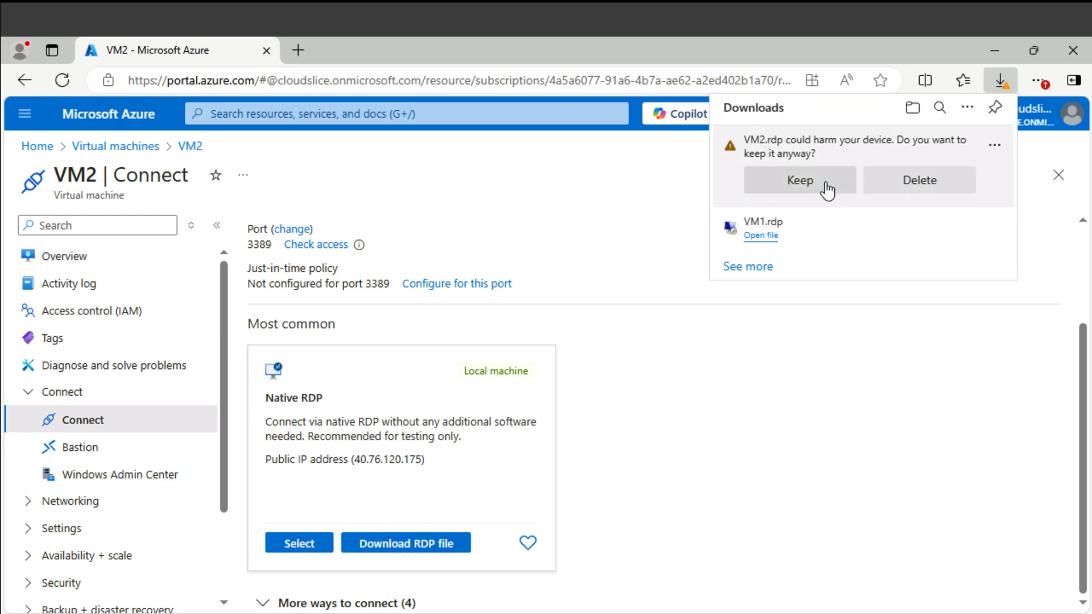
pyautogui.click(827, 188)
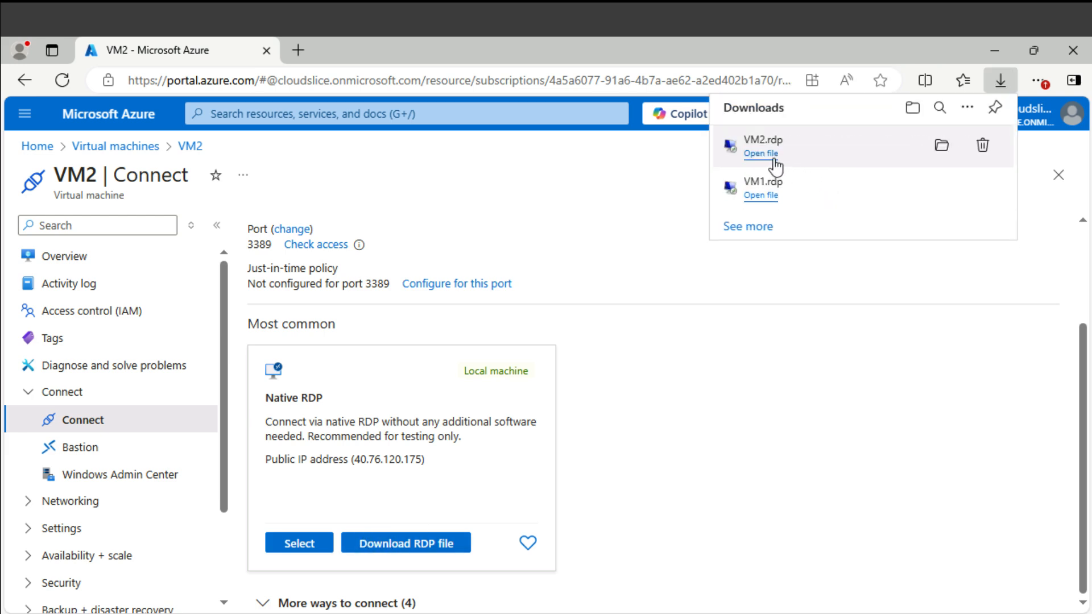
pyautogui.click(759, 155)
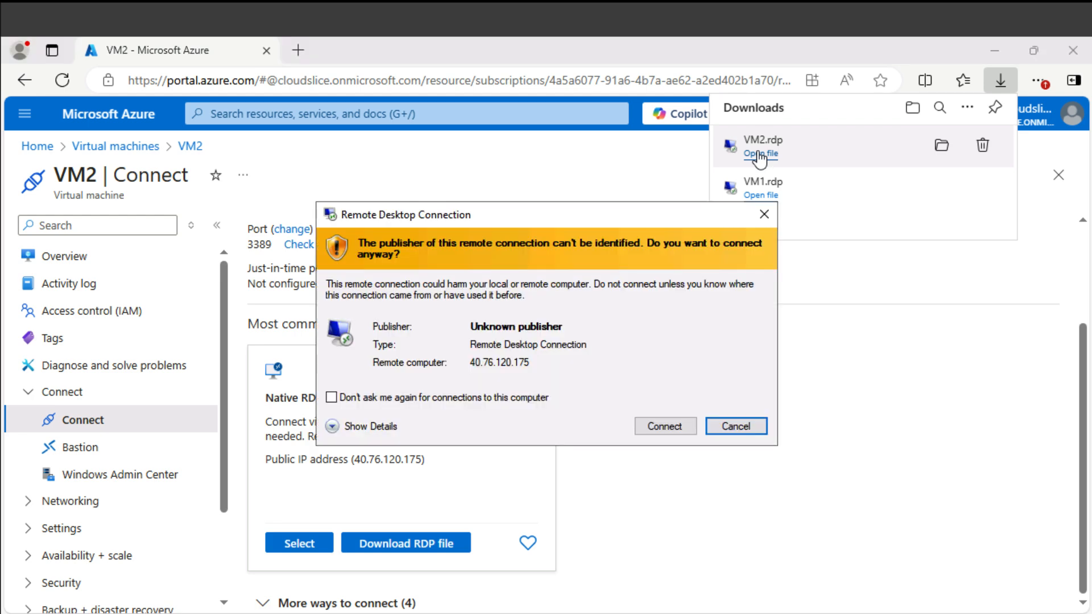
# - Connect to VM2 with the admin password, accept the certificate, then return to the portal
pyautogui.click(670, 421)
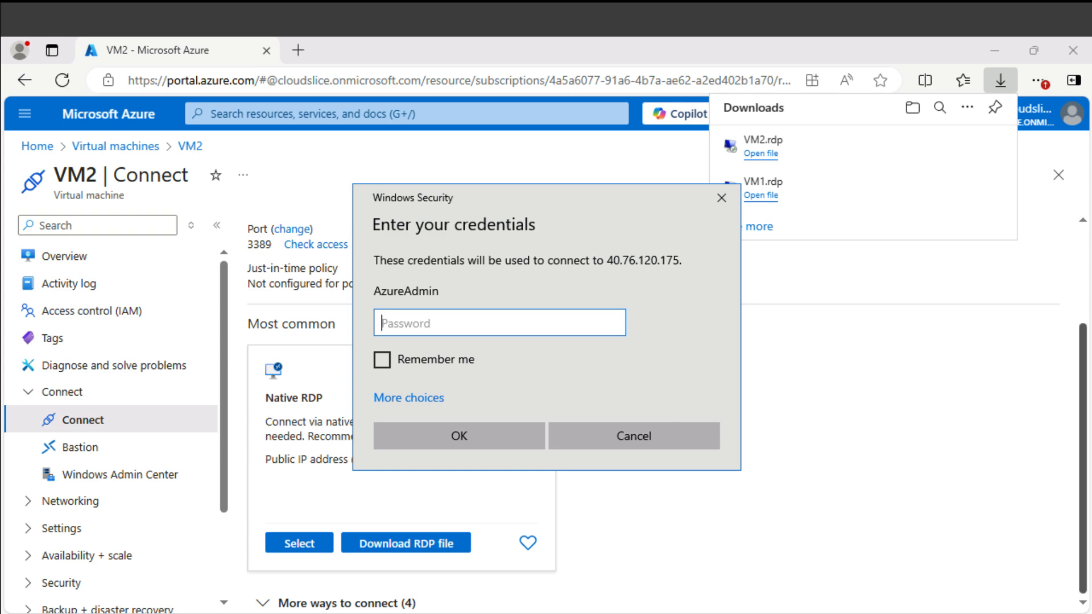
pyautogui.hotkey('ctrl', 'v')
pyautogui.click(456, 442)
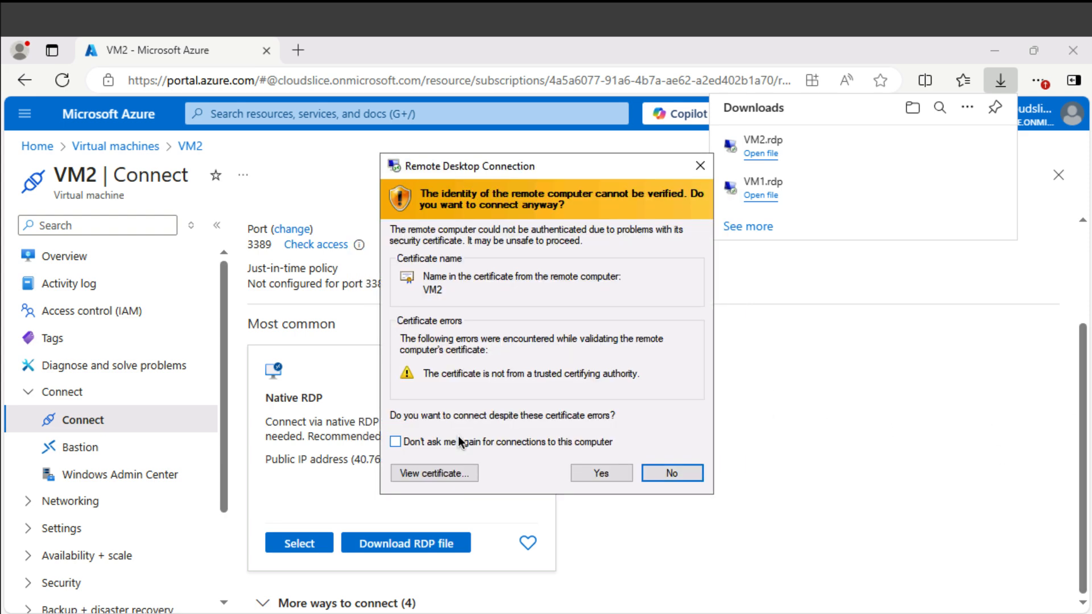
pyautogui.click(597, 470)
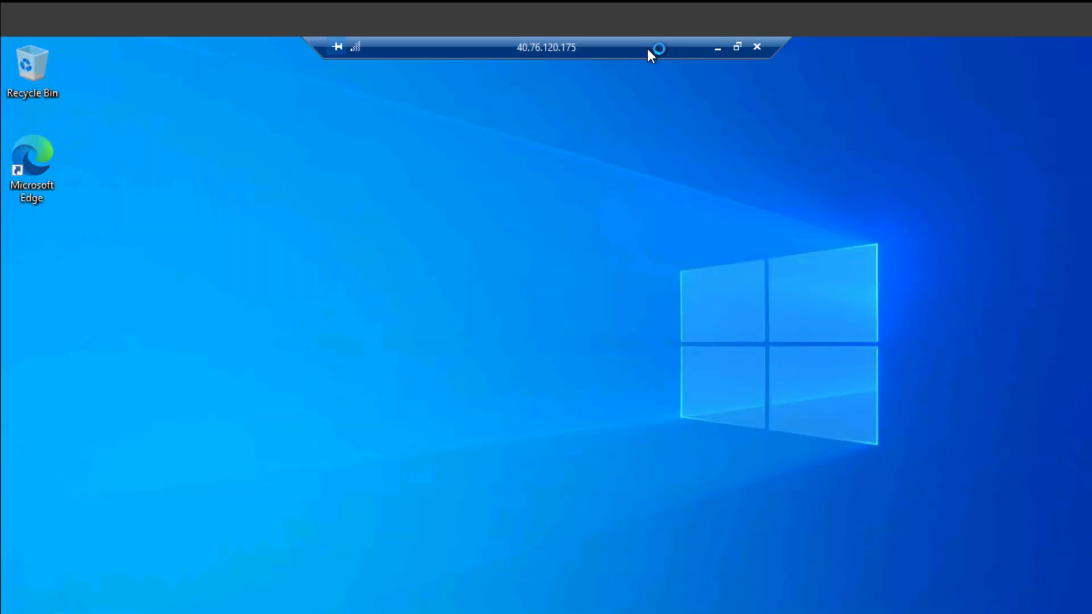
pyautogui.click(717, 51)
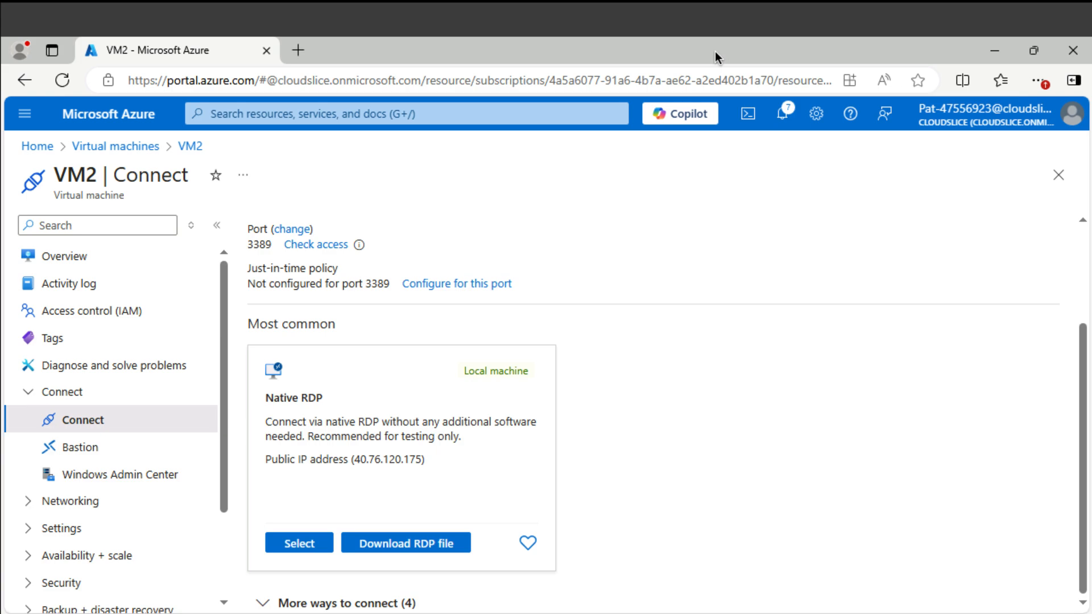
# - Find webNSG via an 'nsg' search and review its AllowAllweb TCP 80,443 rule, then go back
pyautogui.click(366, 111)
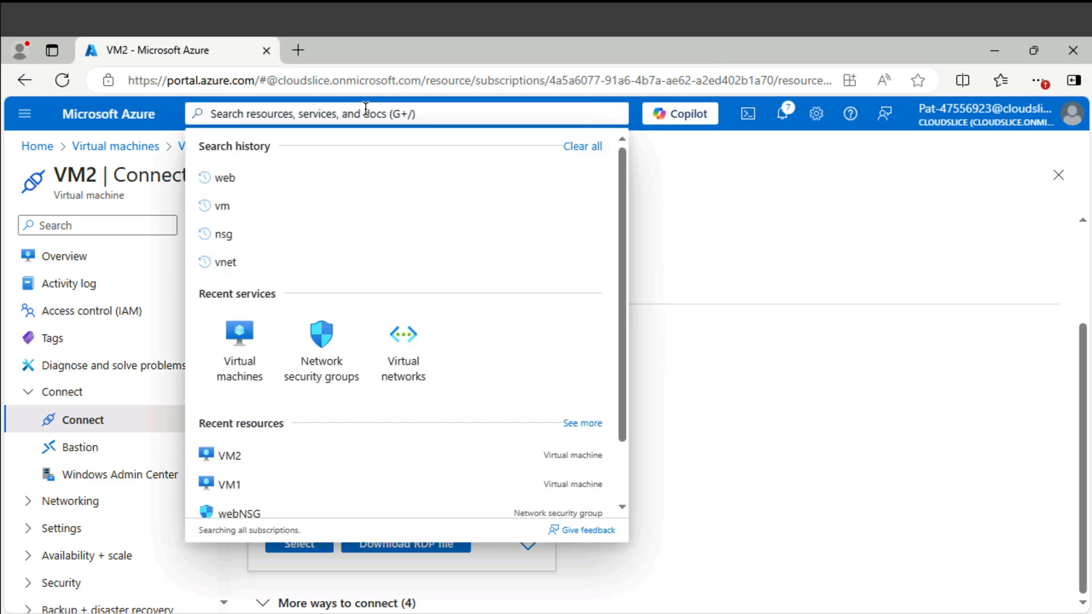
pyautogui.write('nsg')
pyautogui.click(247, 229)
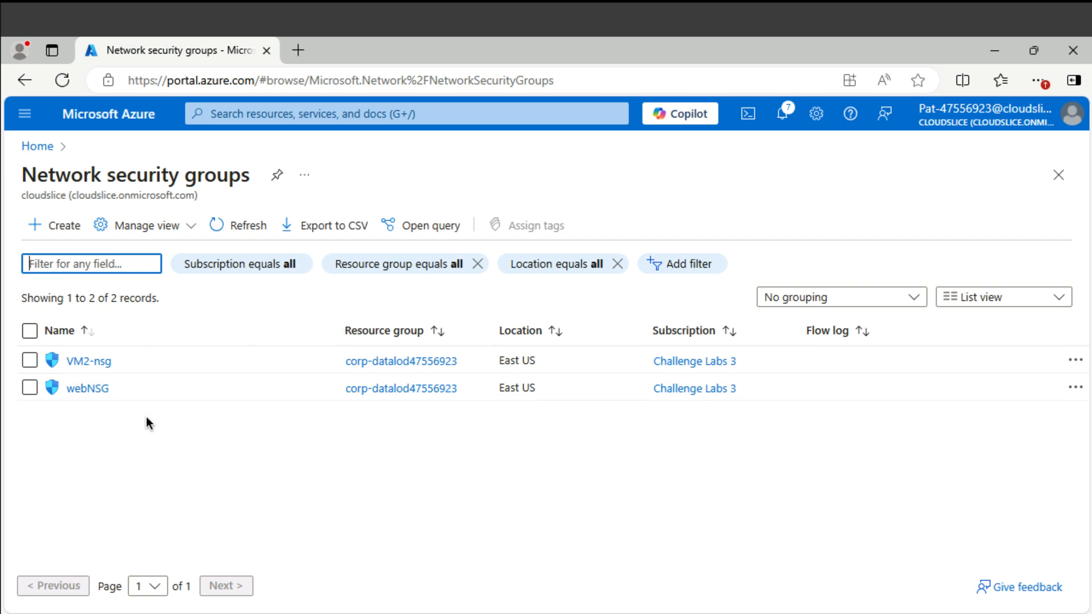
pyautogui.click(85, 389)
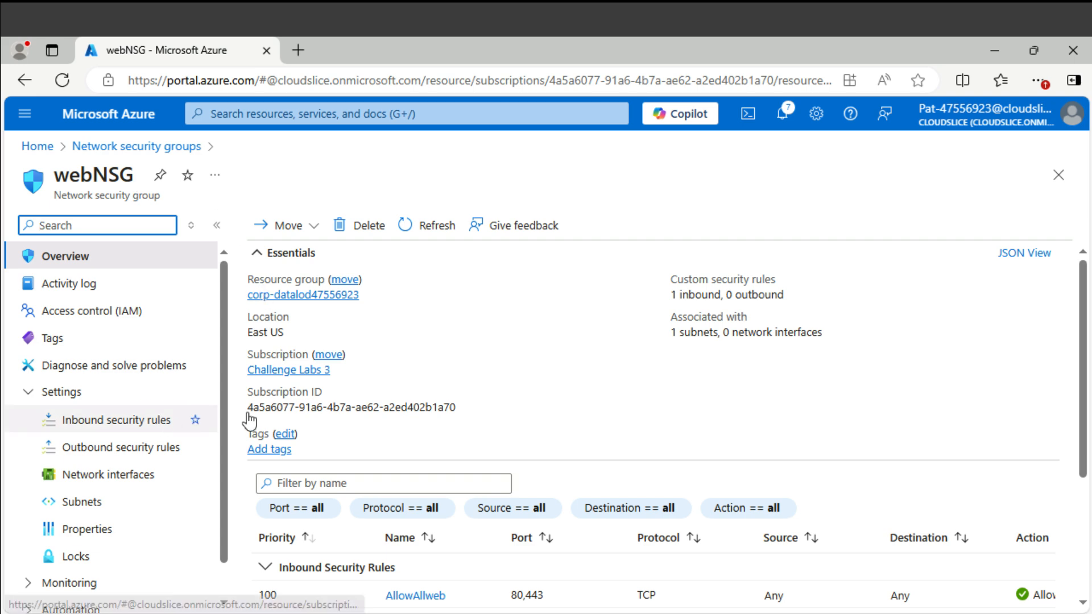
pyautogui.scroll(-3, 441, 420)
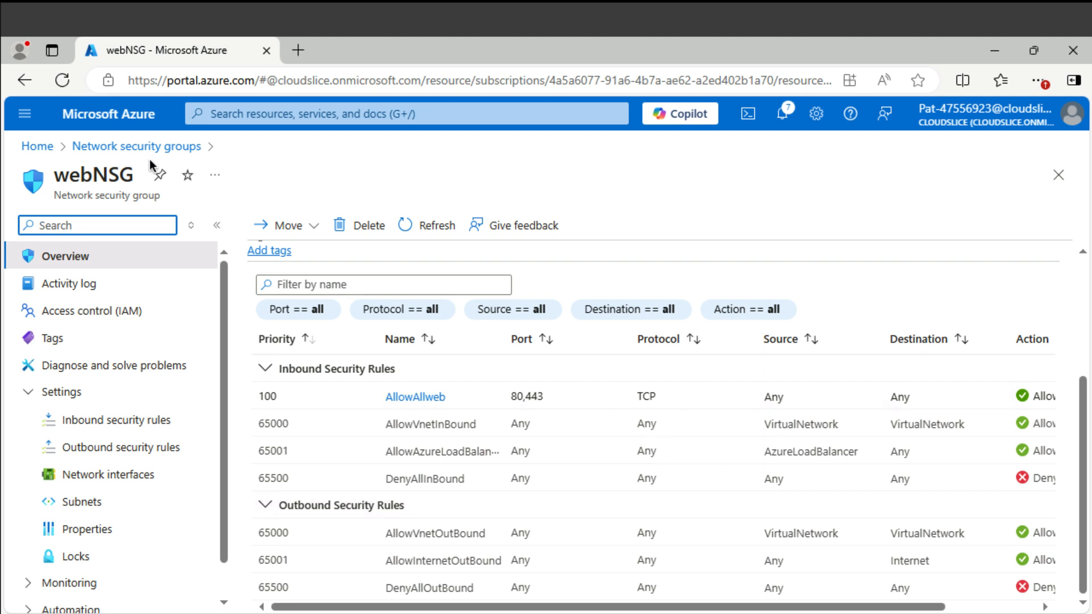
pyautogui.click(24, 80)
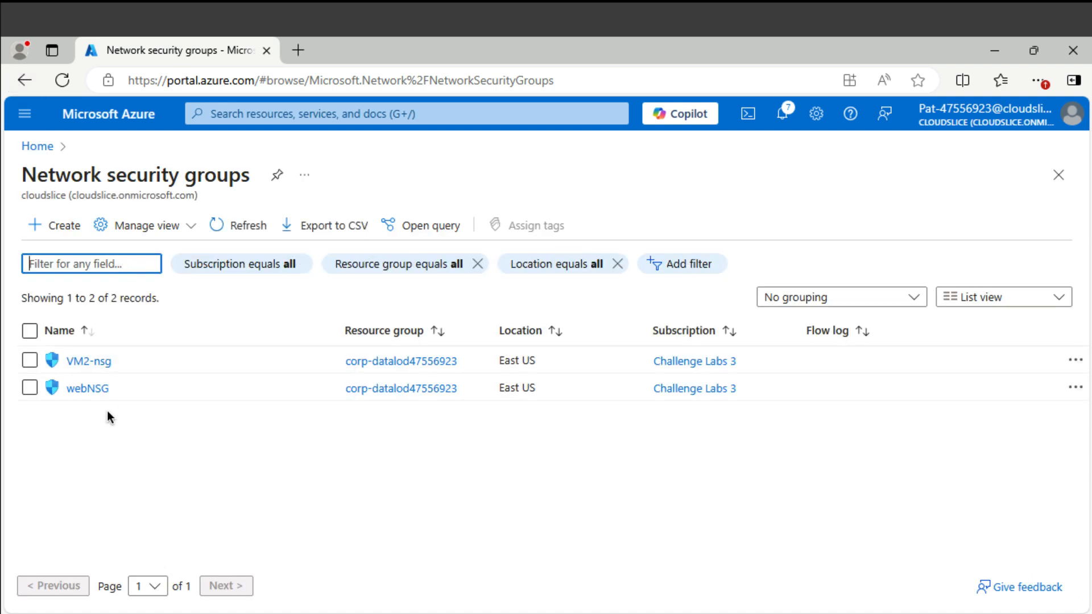
# - Review VM2-nsg's inbound RDP rule on port 3389, then reopen webNSG's rules for comparison
pyautogui.click(93, 364)
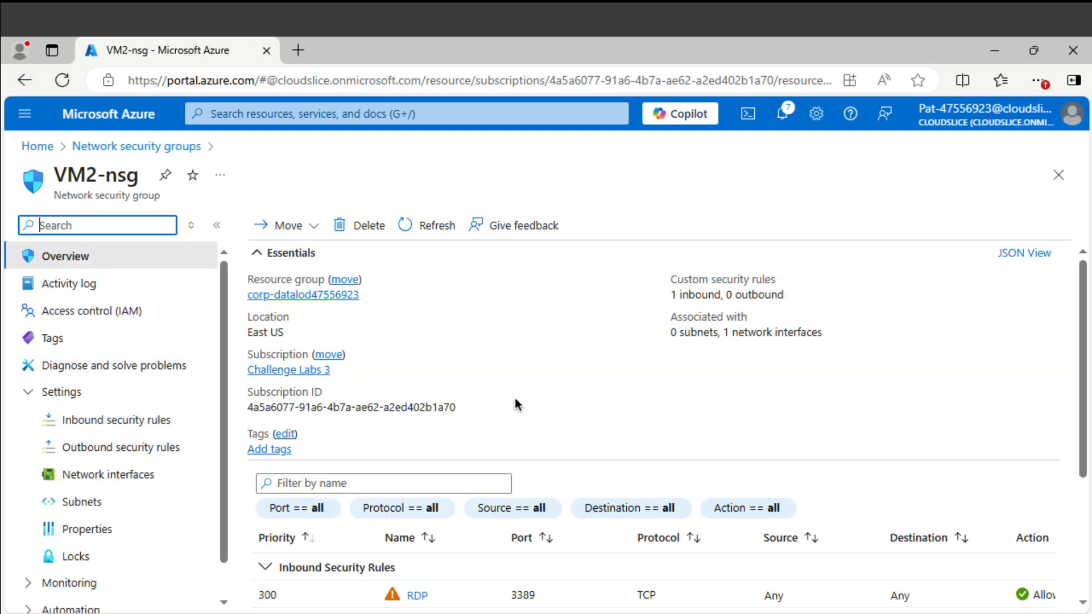
pyautogui.scroll(-3, 375, 411)
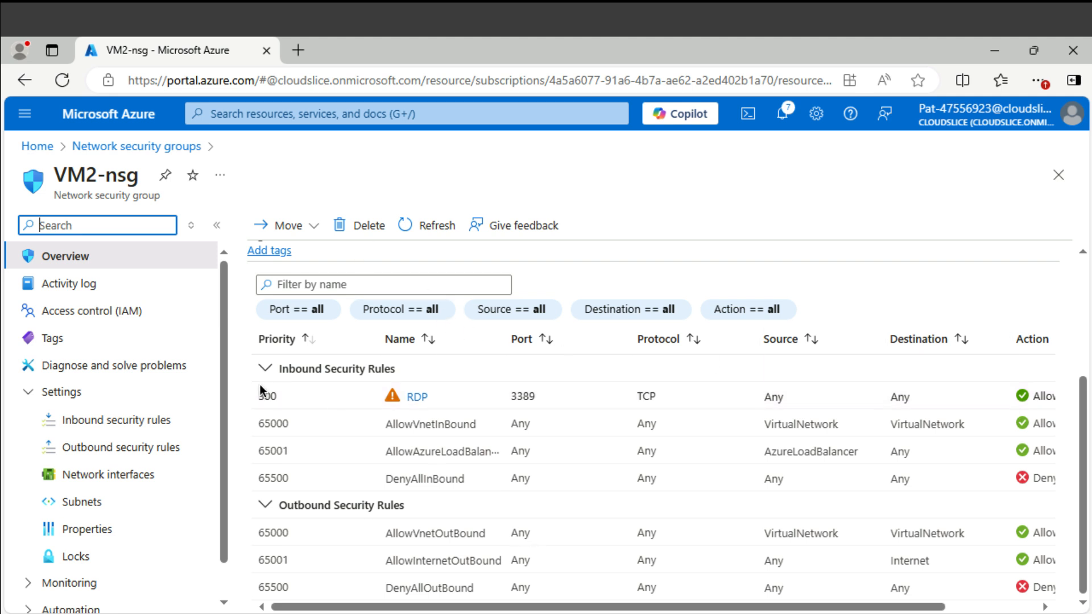
pyautogui.click(167, 150)
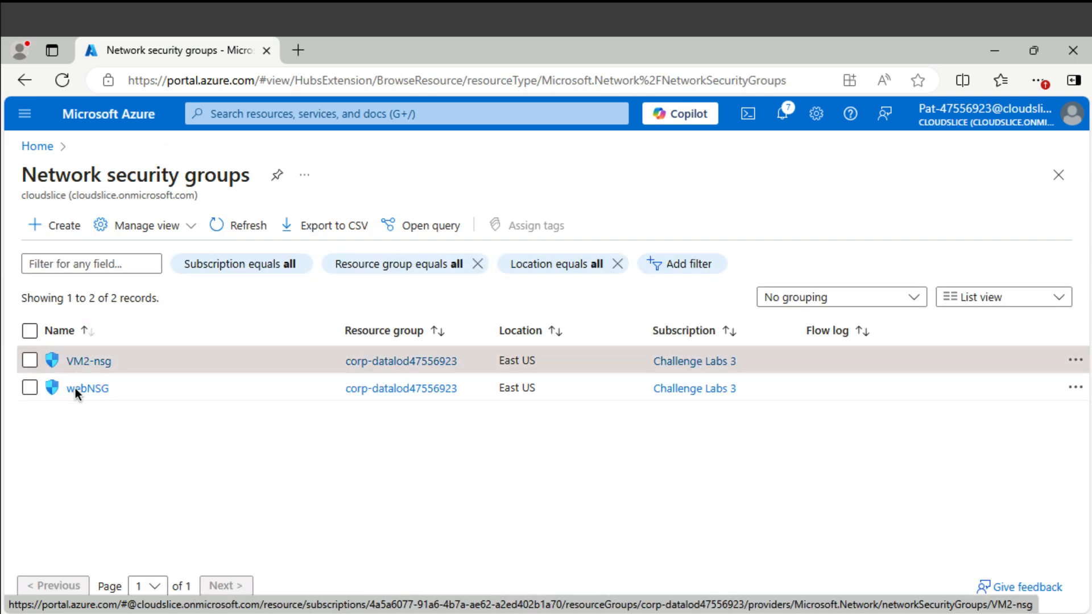
pyautogui.click(84, 392)
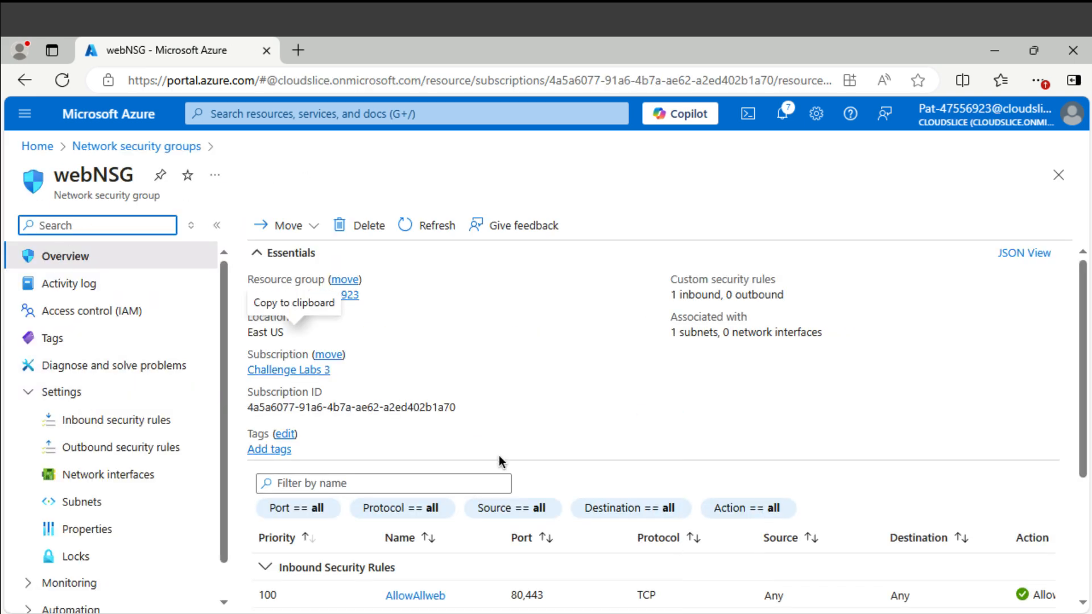
pyautogui.scroll(-3, 500, 461)
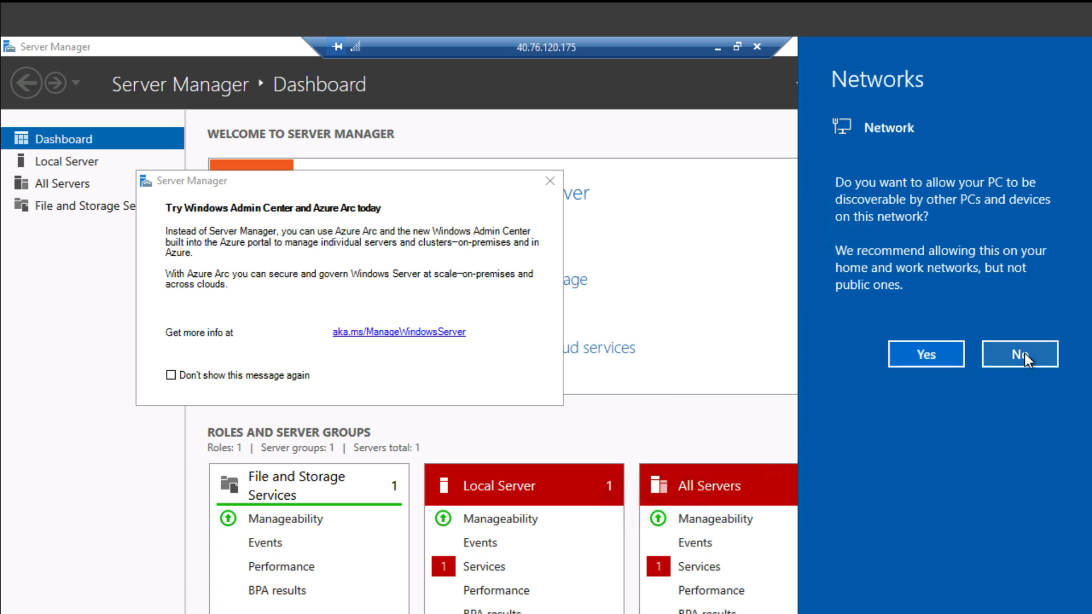
# - Decline network discovery, close Server Manager and launch Windows PowerShell on VM2
pyautogui.click(1025, 353)
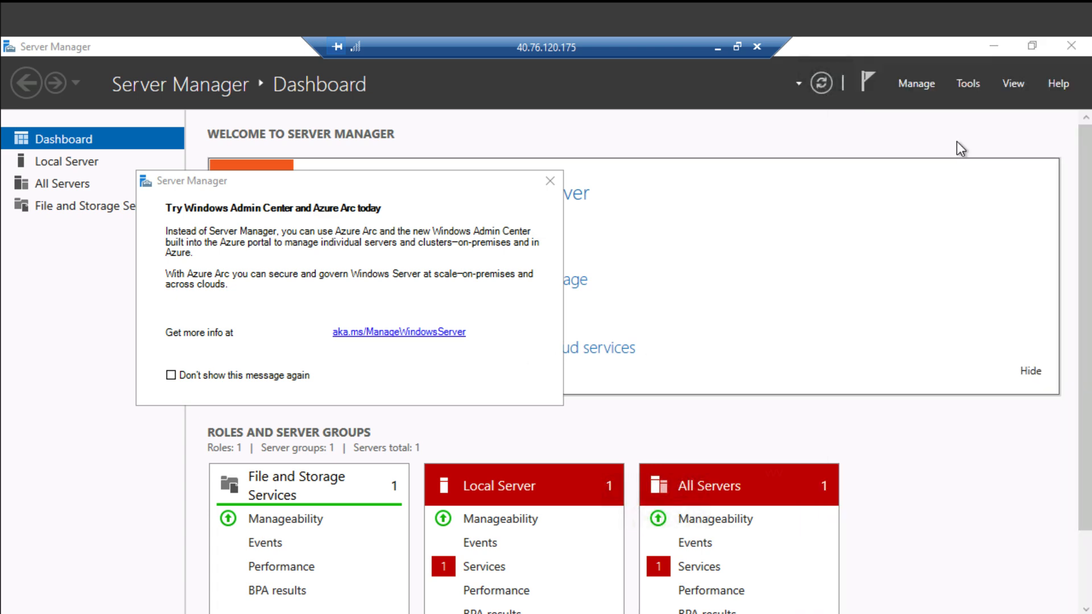
pyautogui.click(1071, 46)
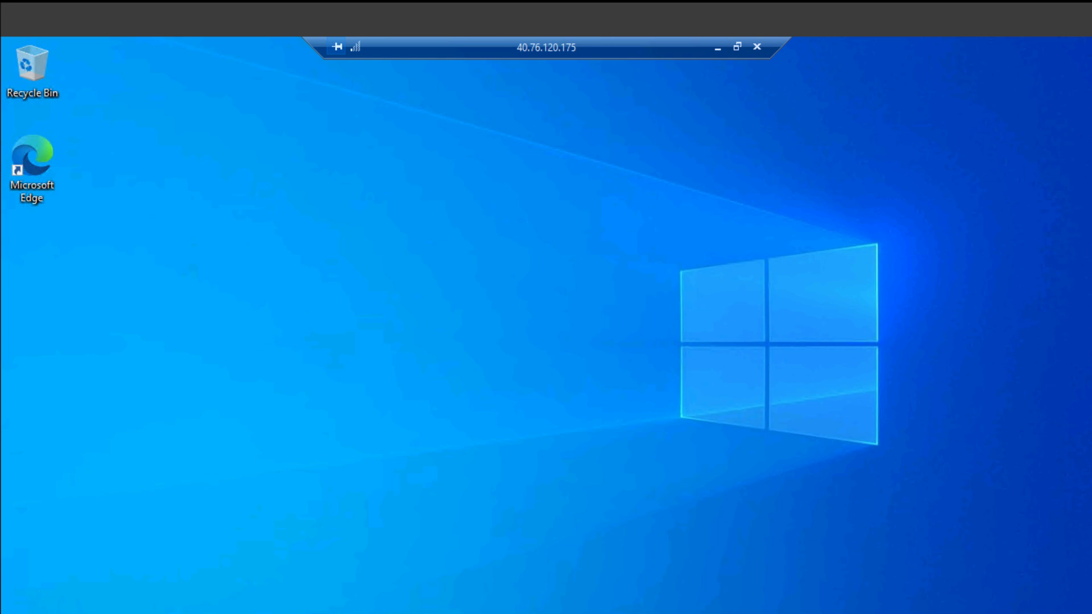
pyautogui.press('super')
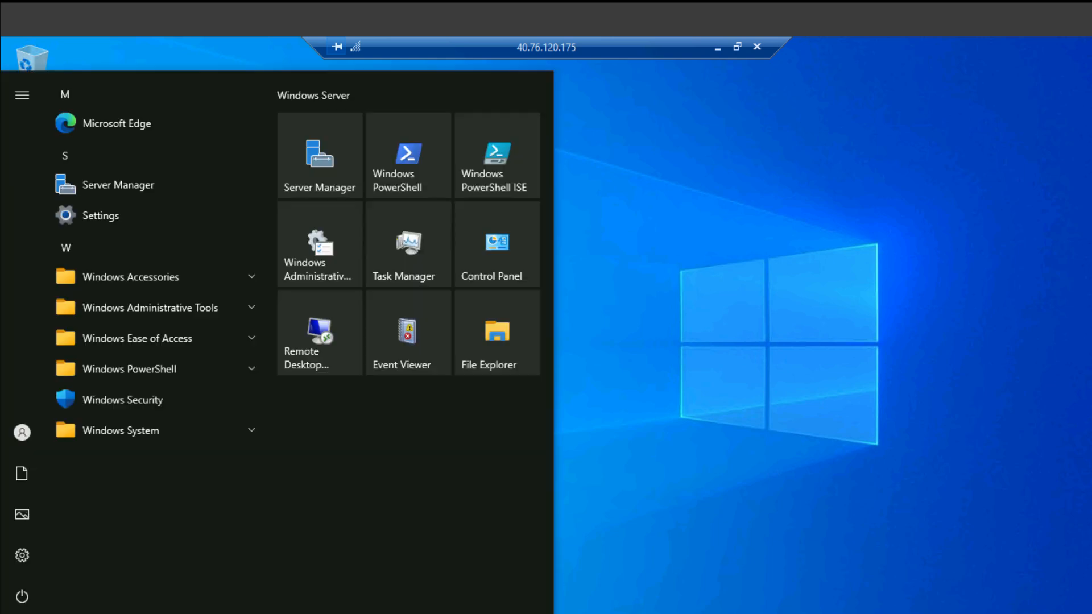
pyautogui.click(227, 368)
pyautogui.click(183, 399)
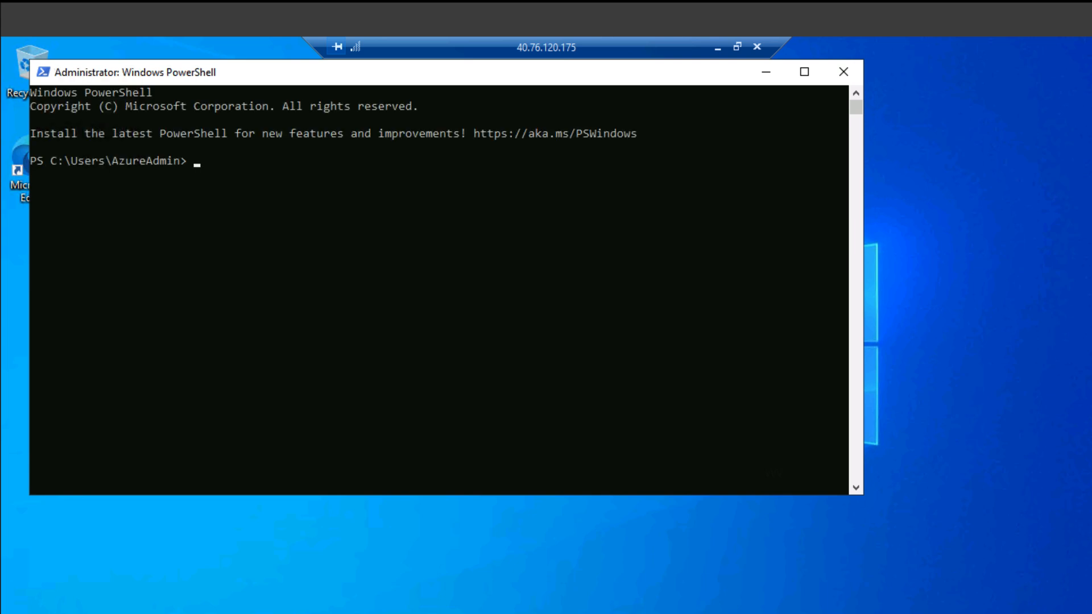
# - Run mstsc /v:VM1, correcting the mistyped mstsx command
pyautogui.write('mstsx /v:VM1')
pyautogui.press('Return')
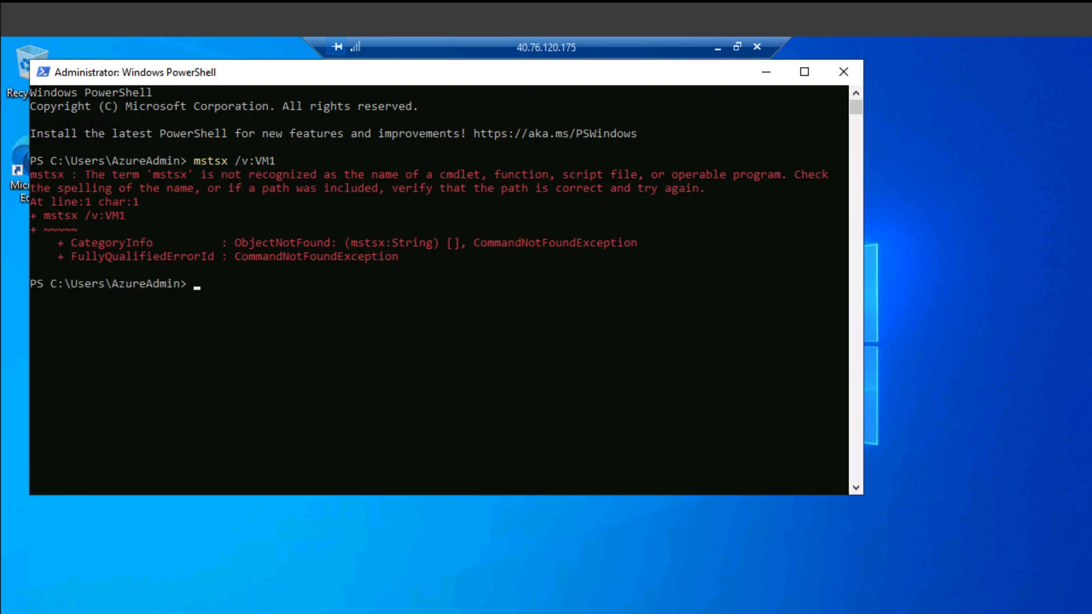
pyautogui.press('Up')
pyautogui.press('Left')
pyautogui.press('Left')
pyautogui.press('Left')
pyautogui.press('Left')
pyautogui.press('Left')
pyautogui.press('Left')
pyautogui.press('Left')
pyautogui.press('BackSpace')
pyautogui.write('c')
pyautogui.press('Return')
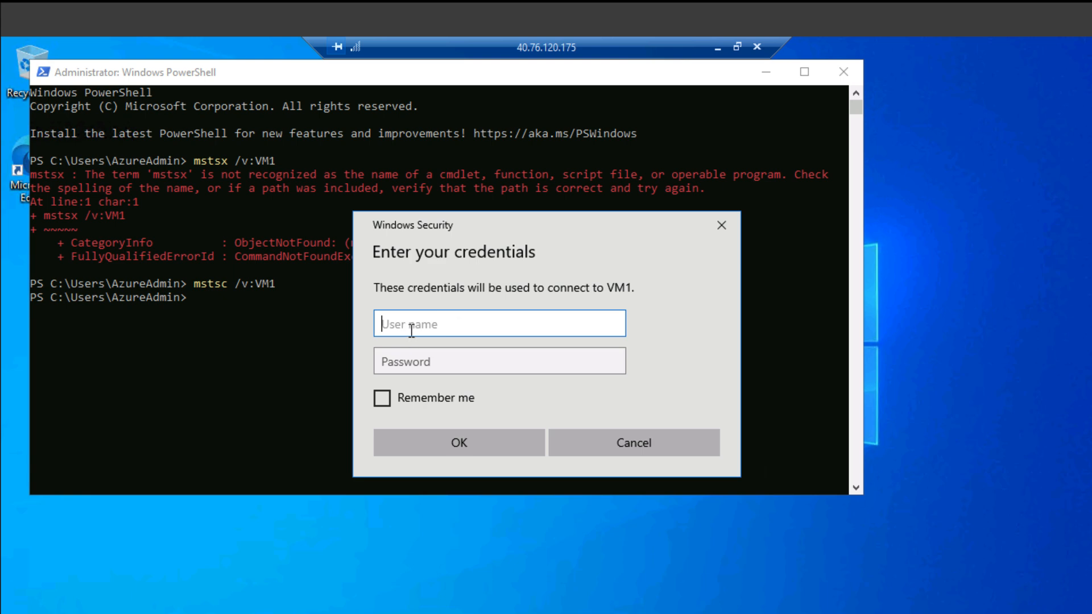
# - Enter the admin user name and password for VM1 and accept the certificate warning
pyautogui.write('AzureAdmin')
pyautogui.press('Tab')
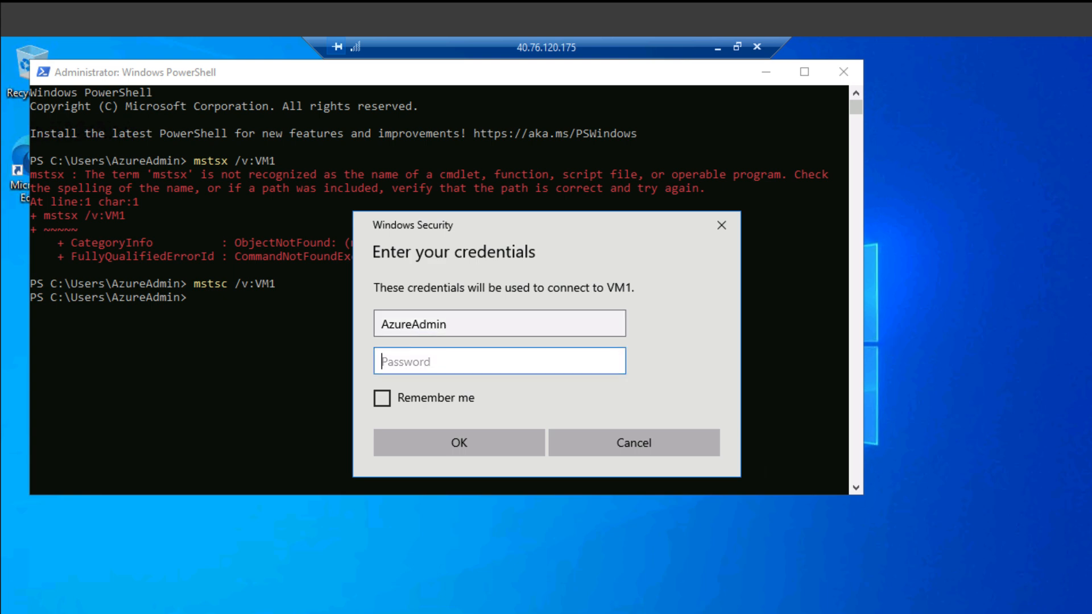
pyautogui.hotkey('ctrl', 'v')
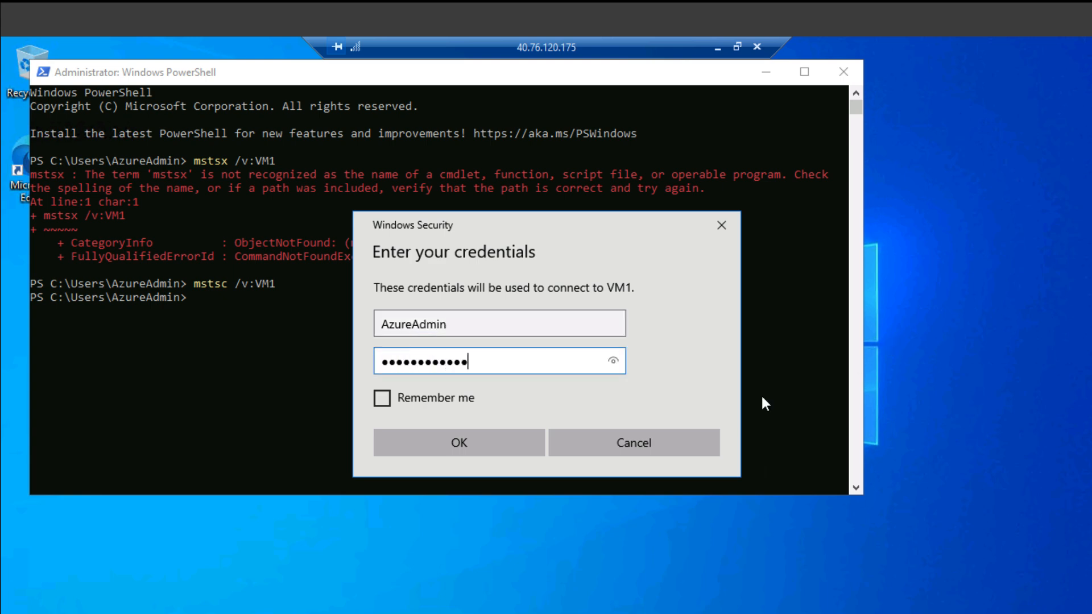
pyautogui.click(480, 442)
pyautogui.click(601, 473)
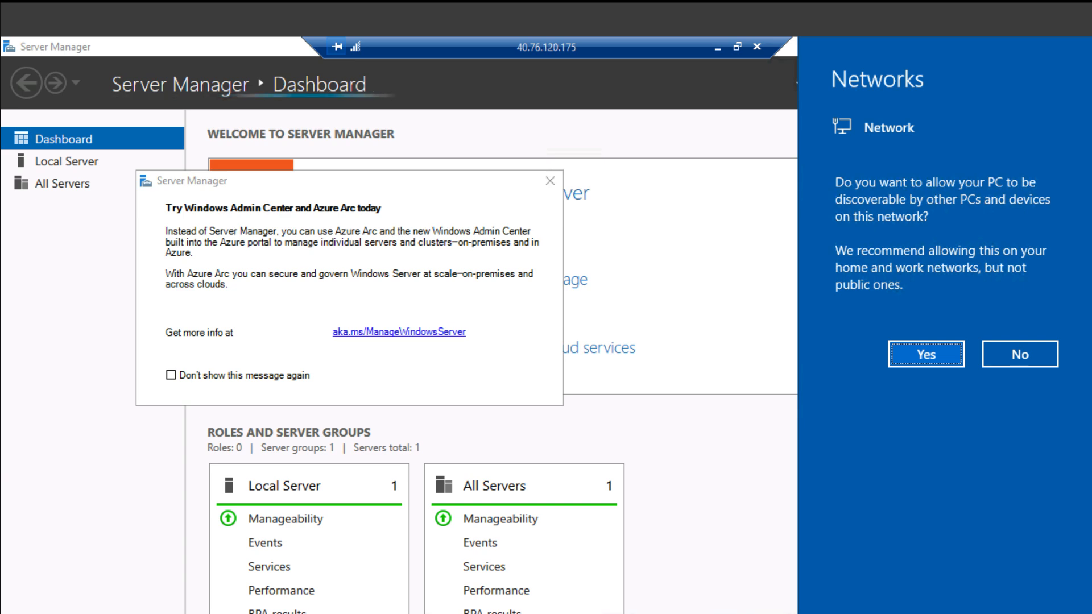
# - Decline network discovery on VM1, close Server Manager and launch Windows PowerShell
pyautogui.click(1028, 364)
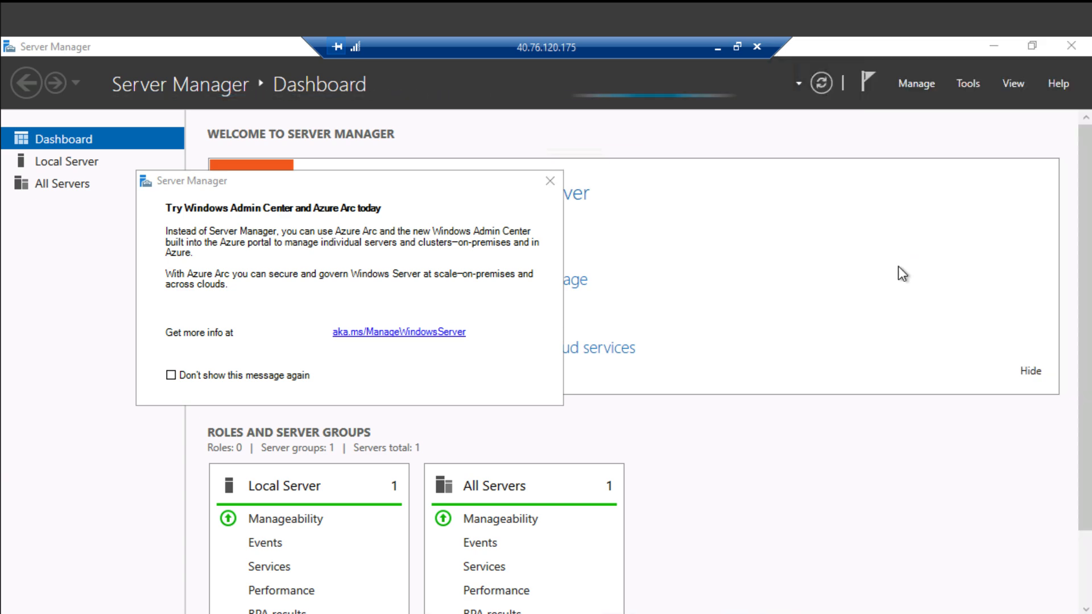
pyautogui.click(1068, 51)
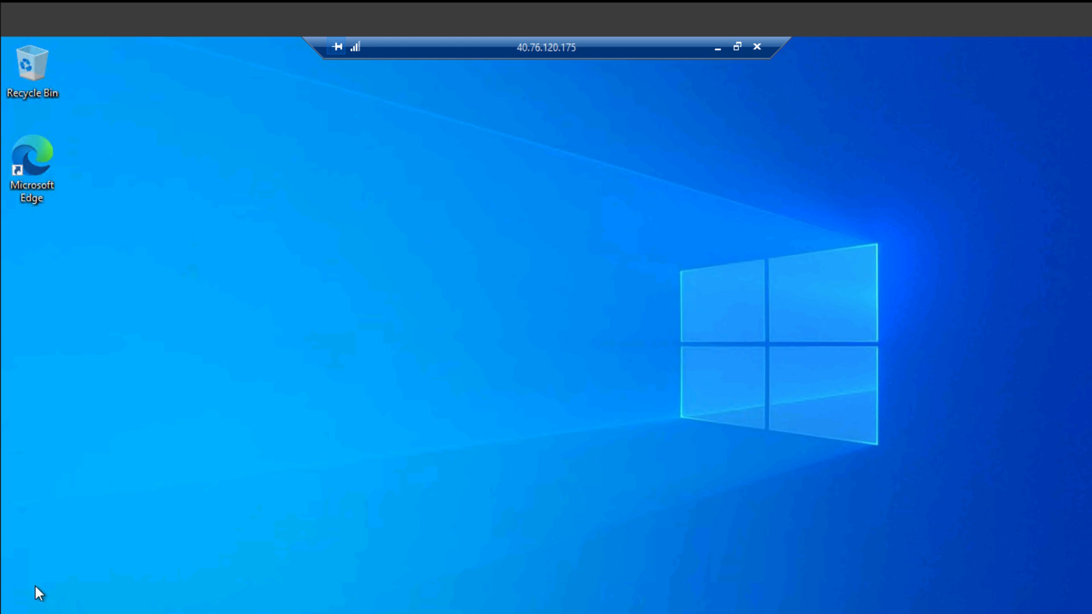
pyautogui.press('super')
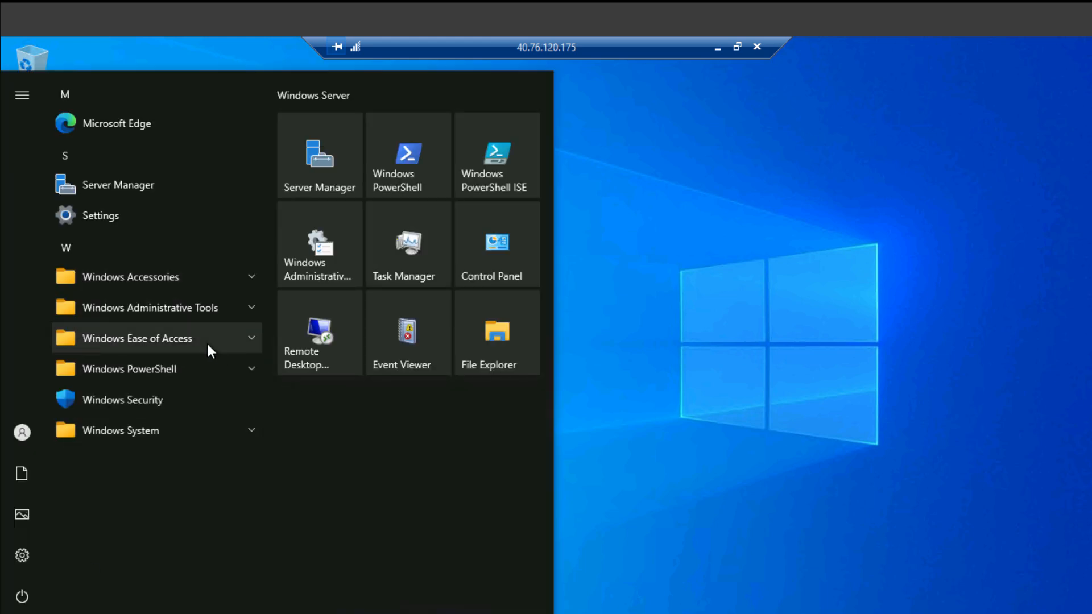
pyautogui.click(203, 369)
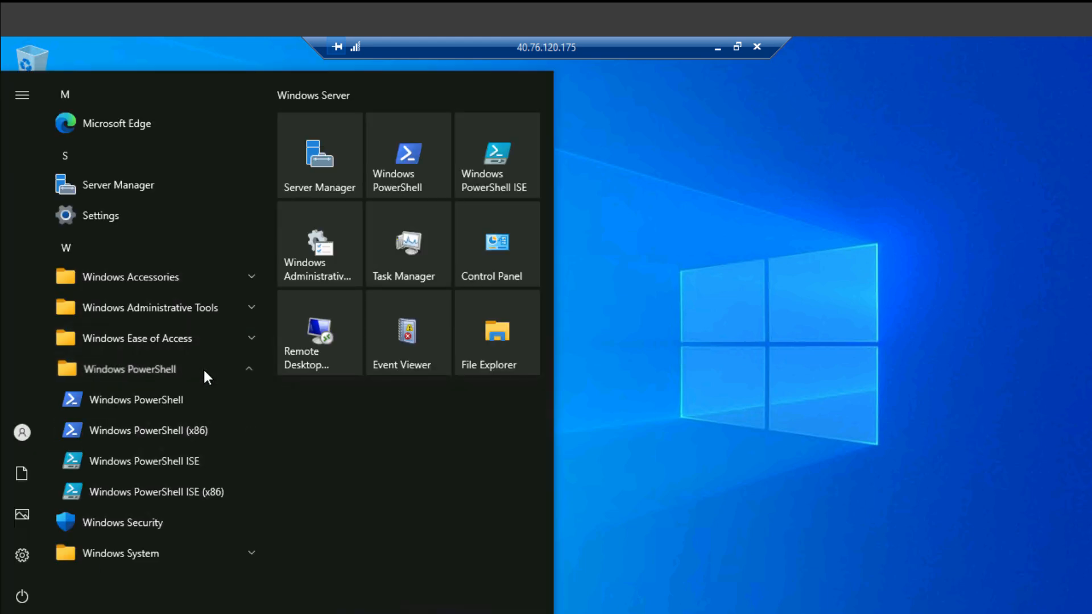
pyautogui.click(172, 395)
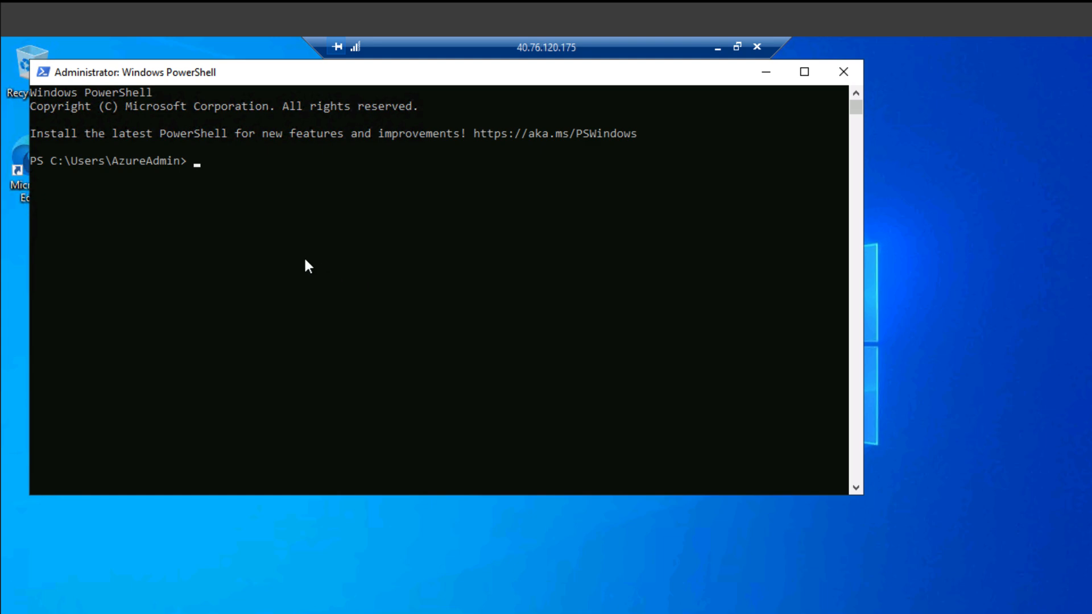
# - Run Install-WindowsFeature -name web-server -IncludeManagementTools in PowerShell
pyautogui.write('Install-Win')
pyautogui.press('BackSpace')
pyautogui.press('BackSpace')
pyautogui.press('BackSpace')
pyautogui.press('BackSpace')
pyautogui.write('-WindowsFe')
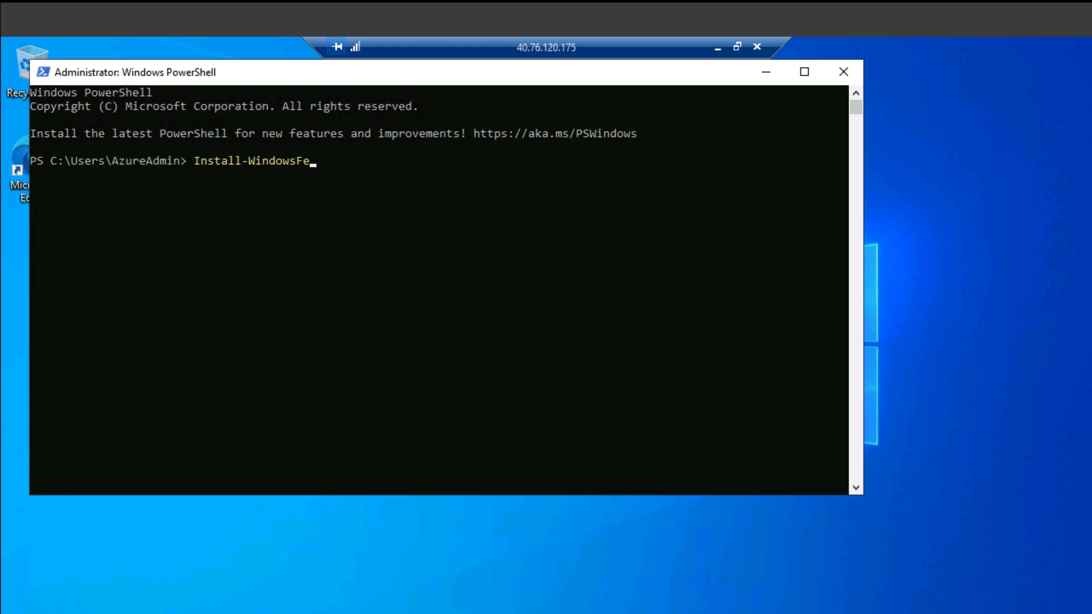
pyautogui.write('aturea')
pyautogui.press('BackSpace')
pyautogui.write('-name web-server')
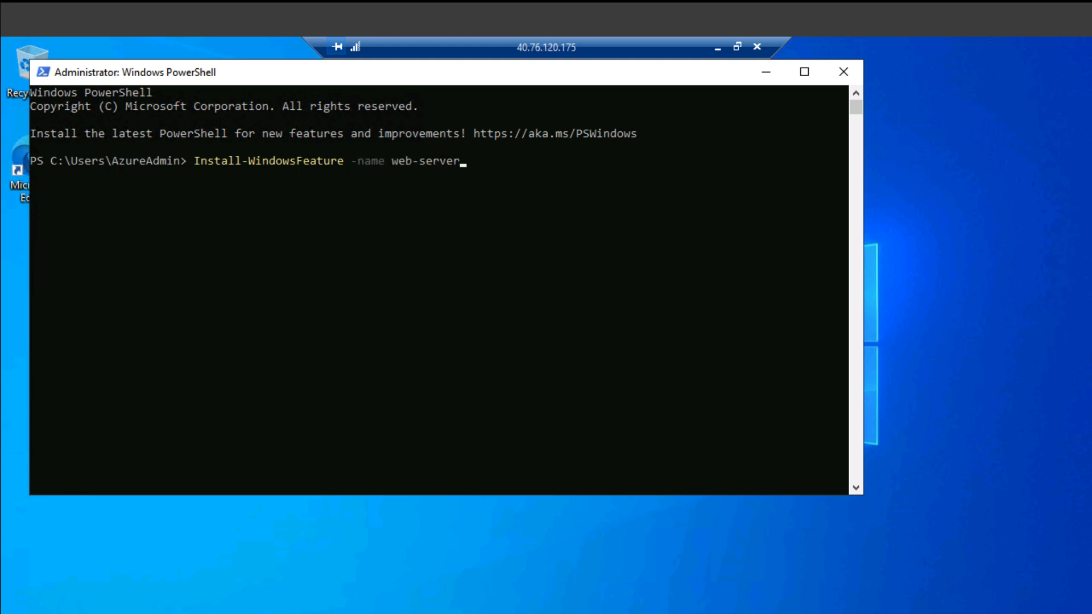
pyautogui.write(' -IncludeMana')
pyautogui.press('Tab')
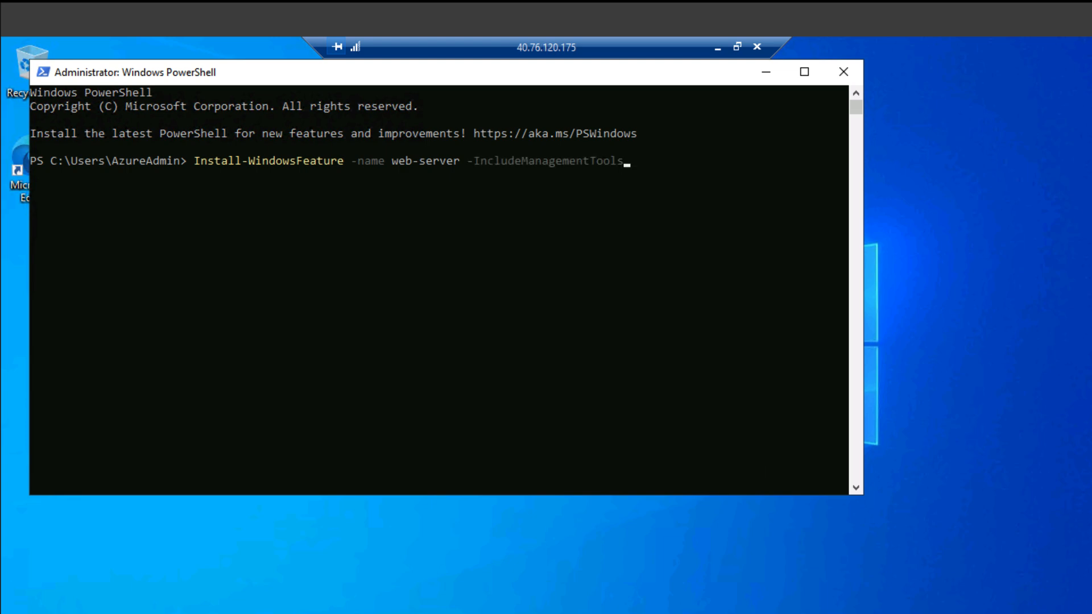
pyautogui.press('Return')
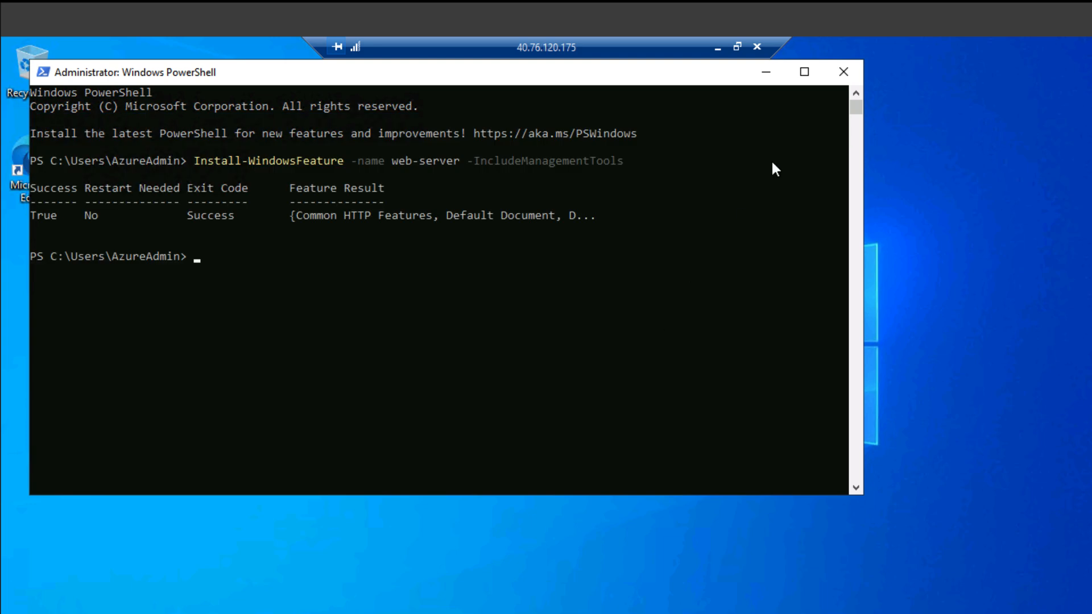
# - Copy VM1's public IP 20.55.33.105 from its overview and open a blank browser tab
pyautogui.click(719, 51)
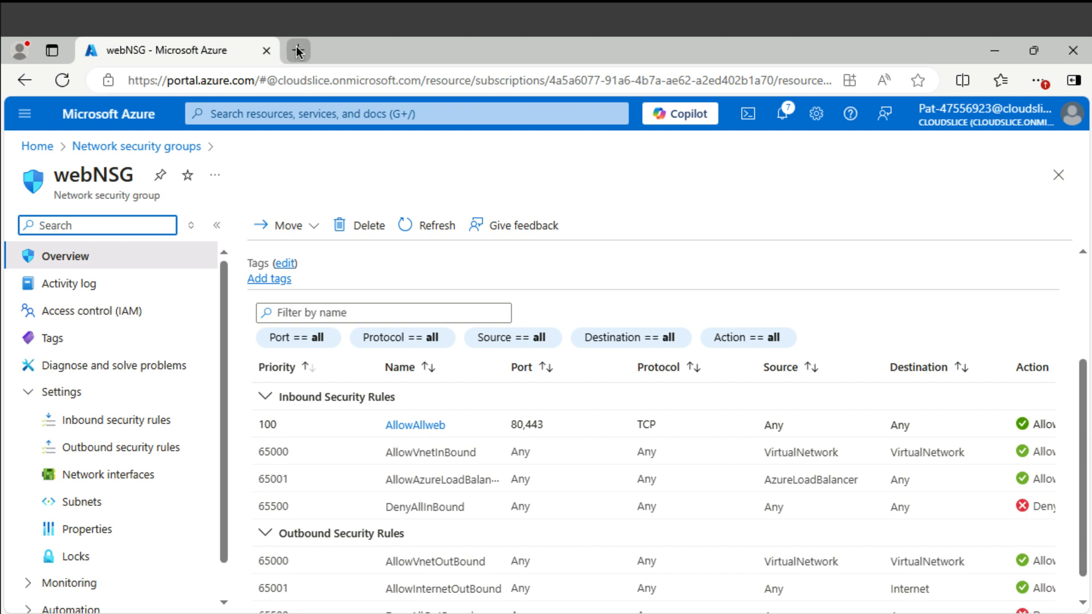
pyautogui.click(289, 120)
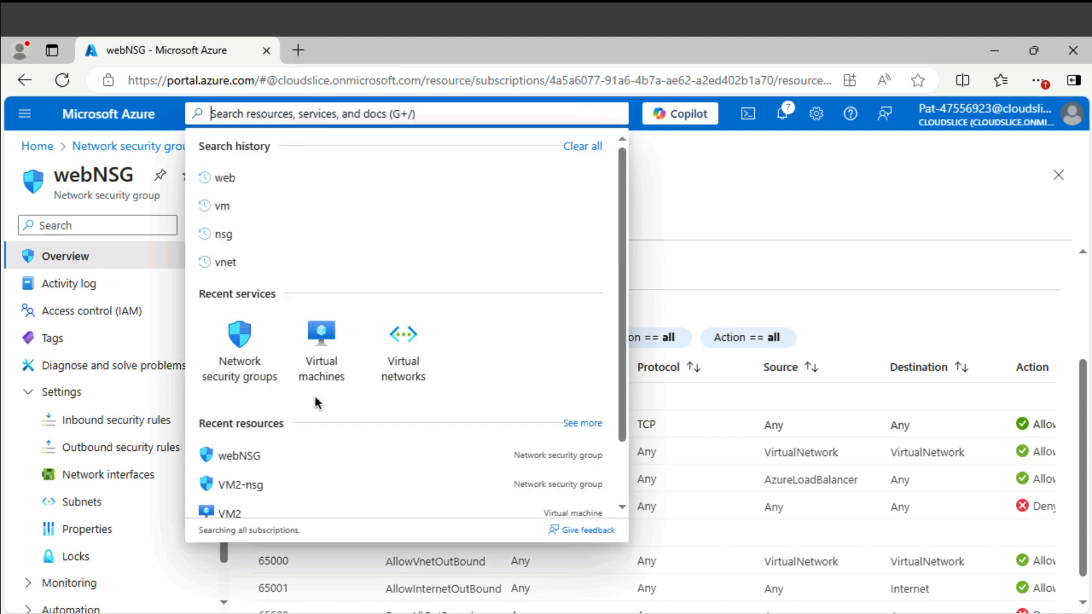
pyautogui.scroll(-2, 314, 398)
pyautogui.click(244, 481)
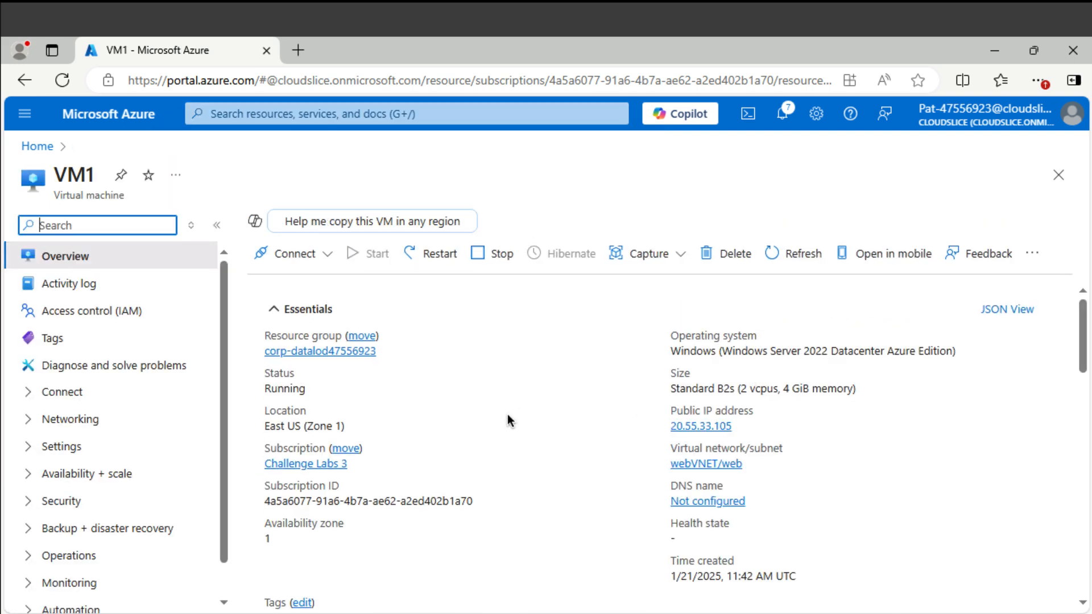
pyautogui.click(723, 428)
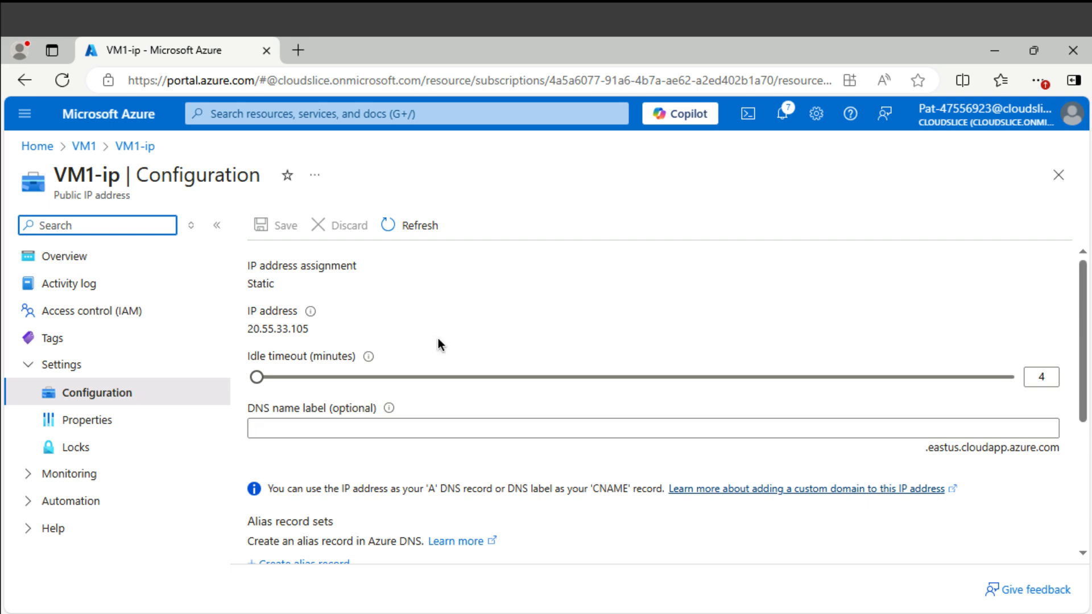
pyautogui.click(24, 79)
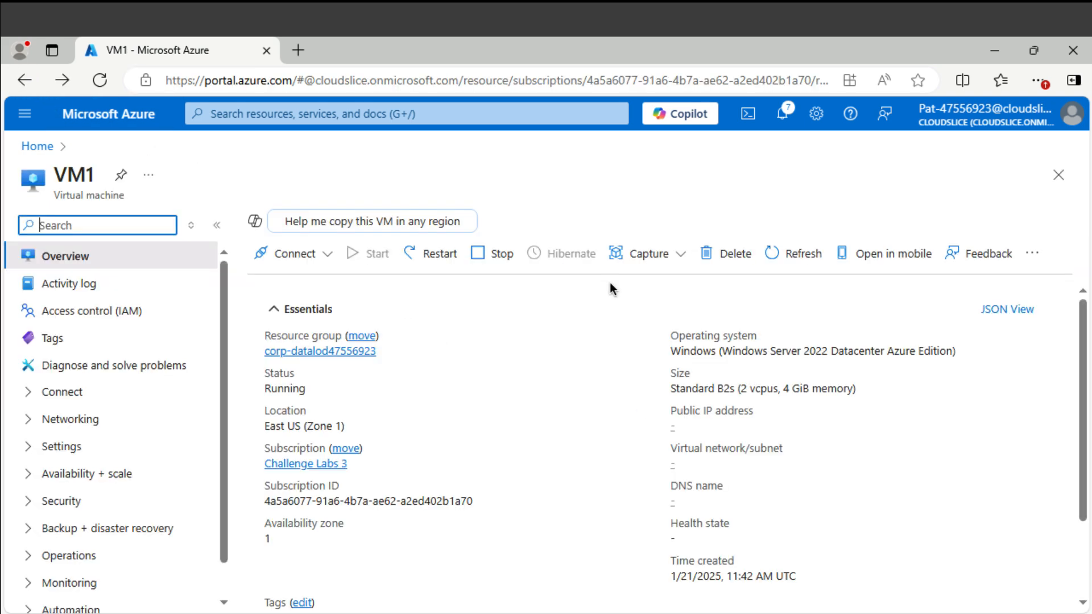
pyautogui.click(741, 427)
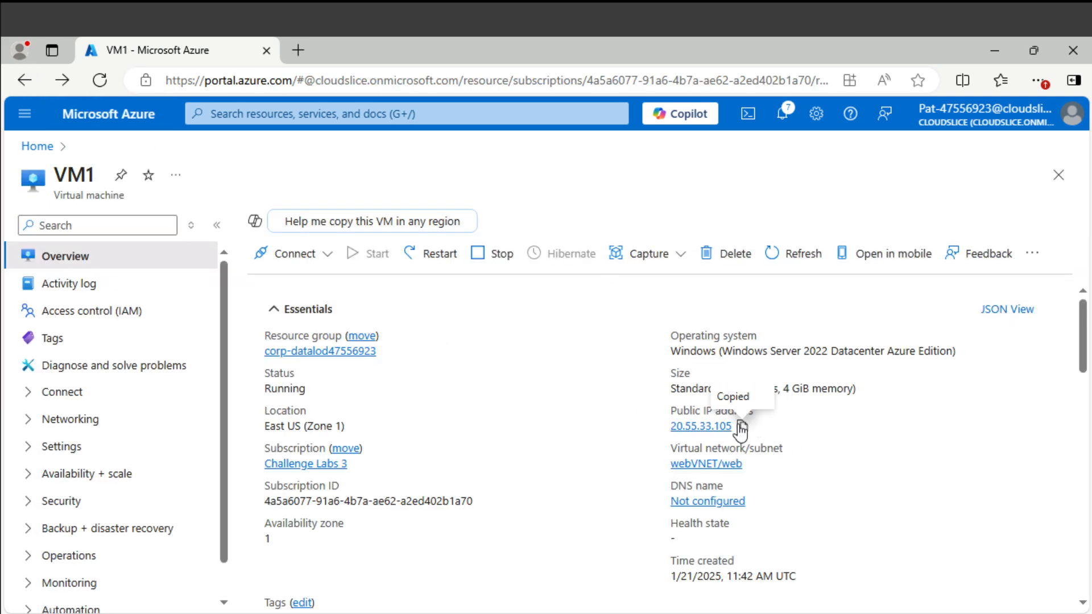
pyautogui.click(298, 50)
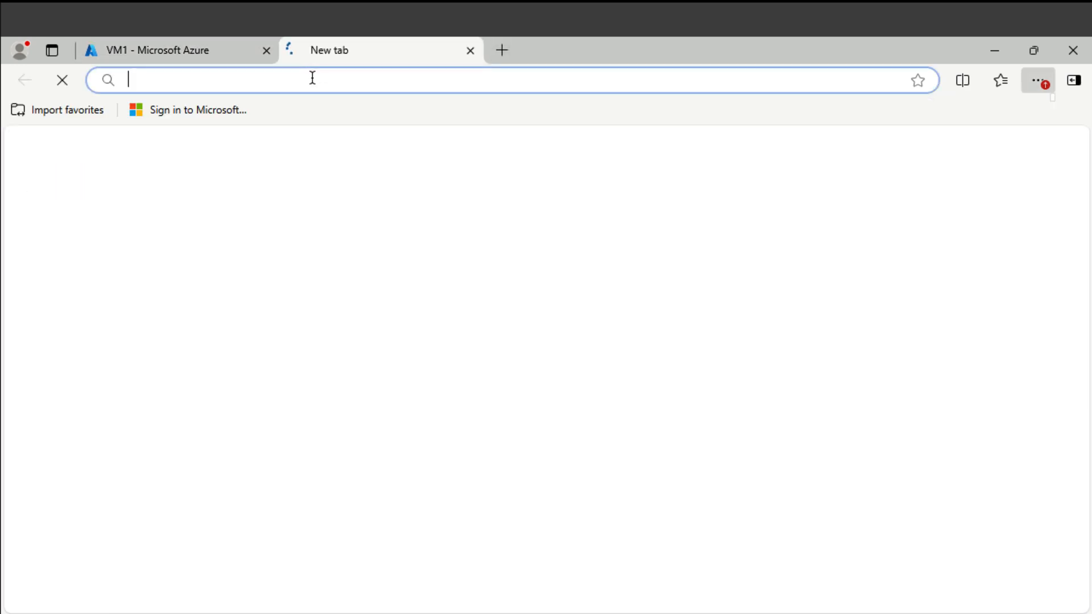
# - Browse to 20.55.33.105 to load VM1's IIS welcome page, snoozing the home page prompt
pyautogui.press('super+v')
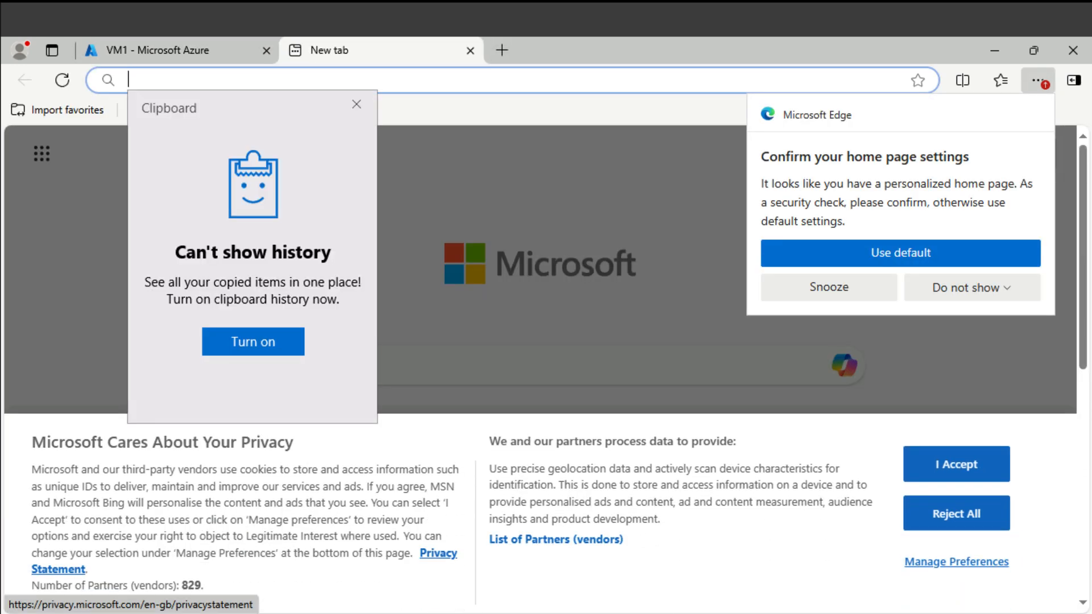
pyautogui.press('Escape')
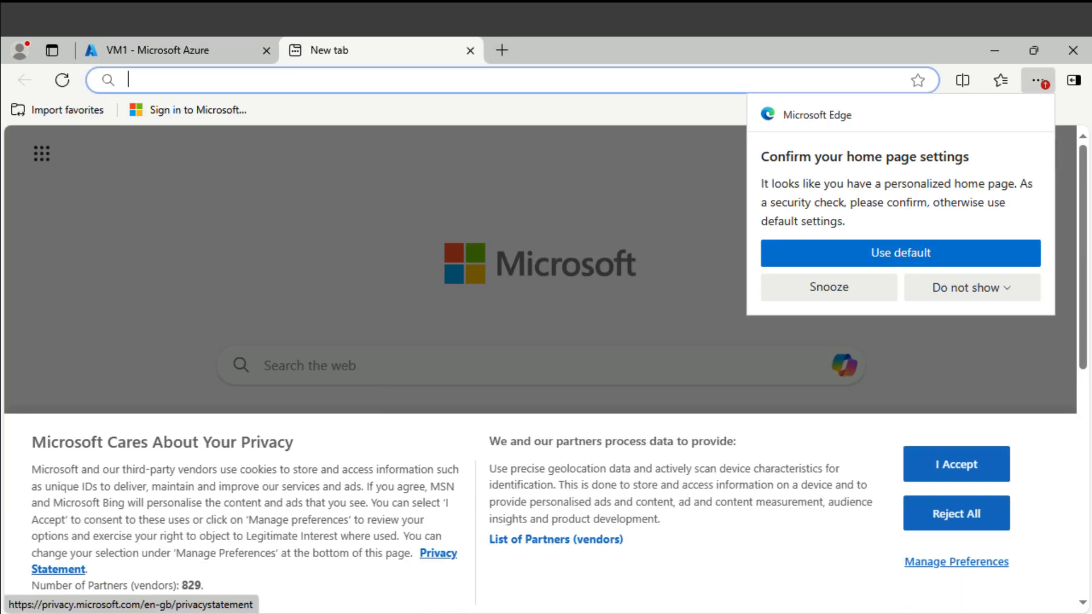
pyautogui.hotkey('ctrl', 'v')
pyautogui.press('Return')
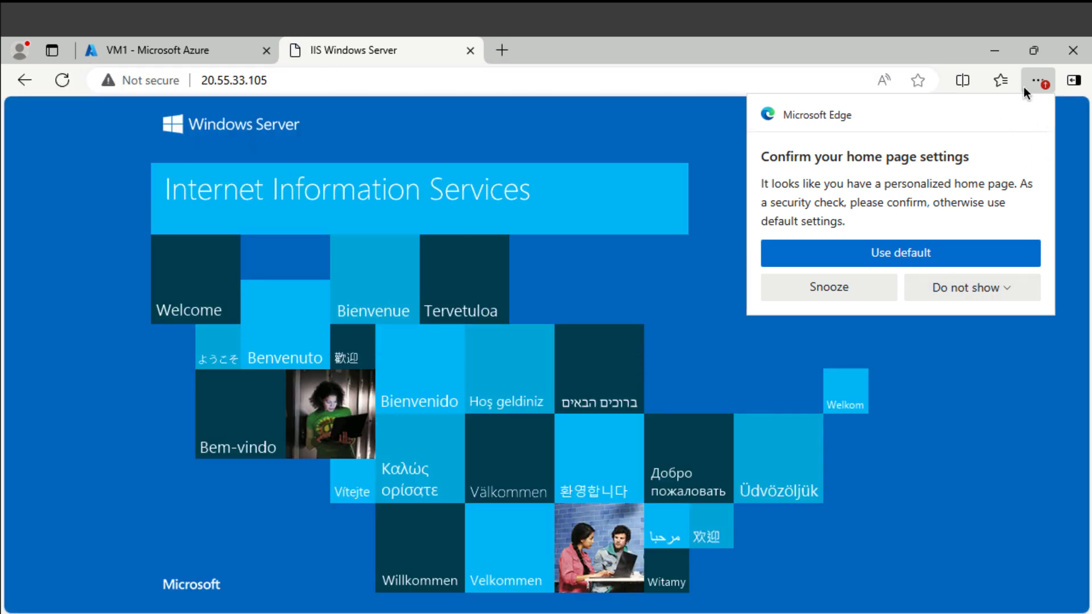
pyautogui.click(1036, 81)
pyautogui.click(1028, 83)
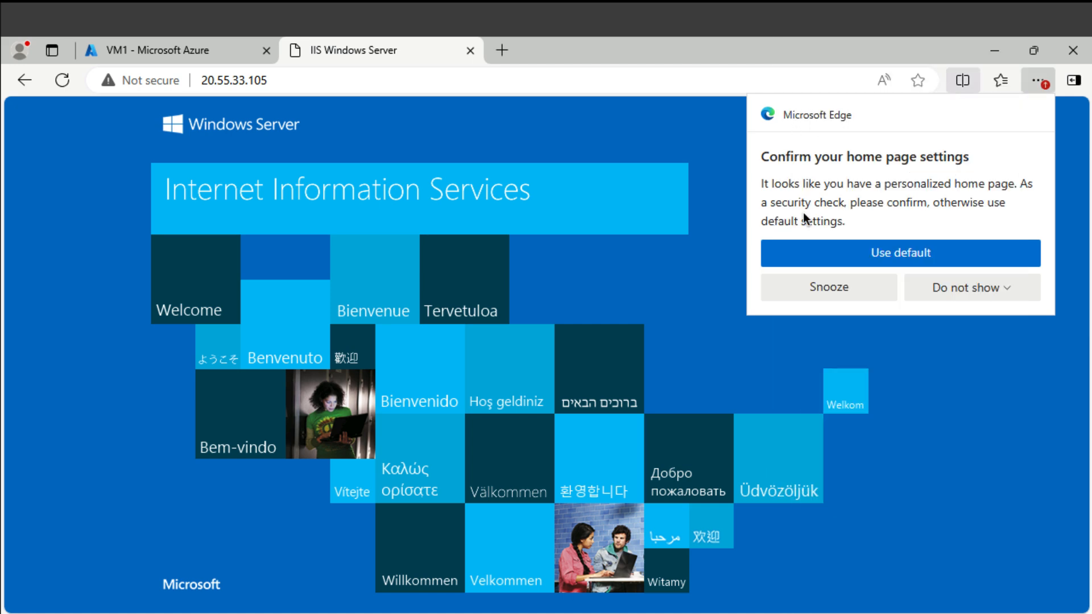
pyautogui.click(835, 287)
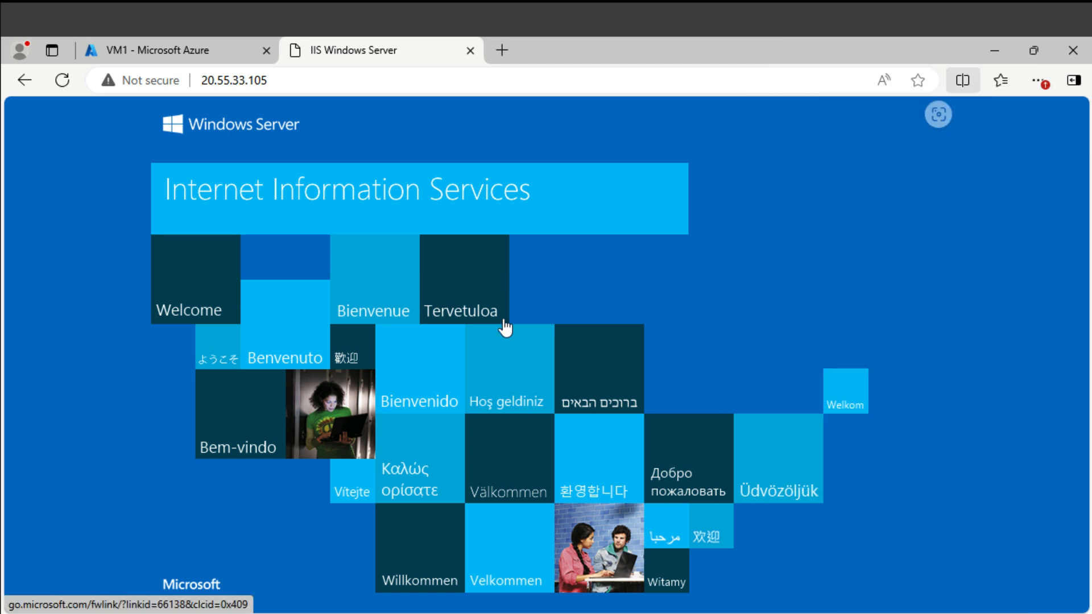
pyautogui.click(252, 80)
pyautogui.click(277, 80)
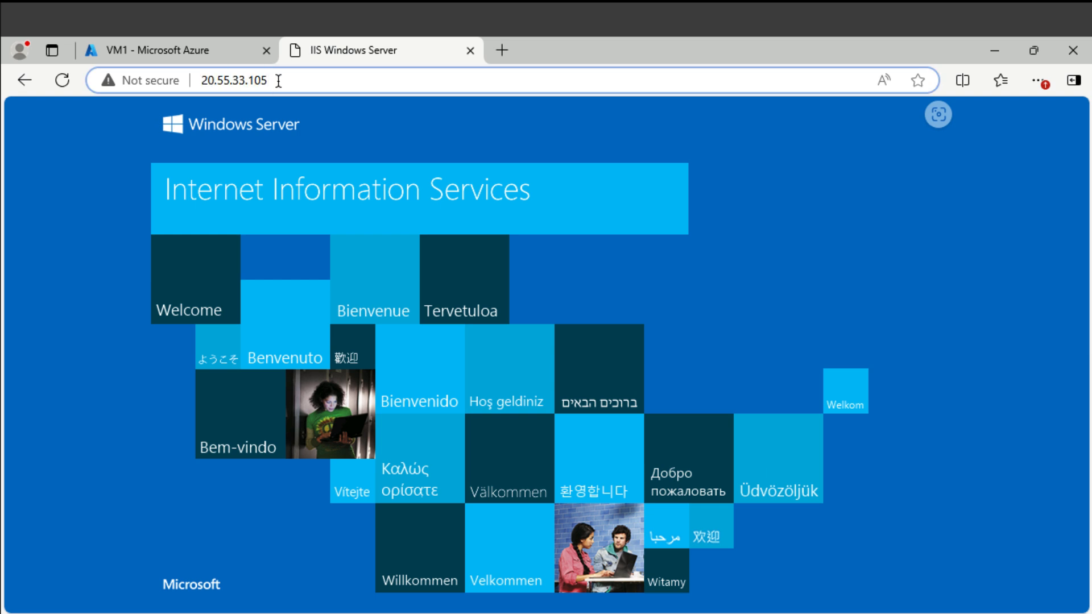
pyautogui.press('Left')
pyautogui.press('Left')
pyautogui.press('Left')
pyautogui.press('Left')
pyautogui.press('Left')
pyautogui.press('Left')
pyautogui.press('Left')
pyautogui.press('Left')
pyautogui.press('Left')
pyautogui.press('Left')
pyautogui.press('Left')
pyautogui.press('Left')
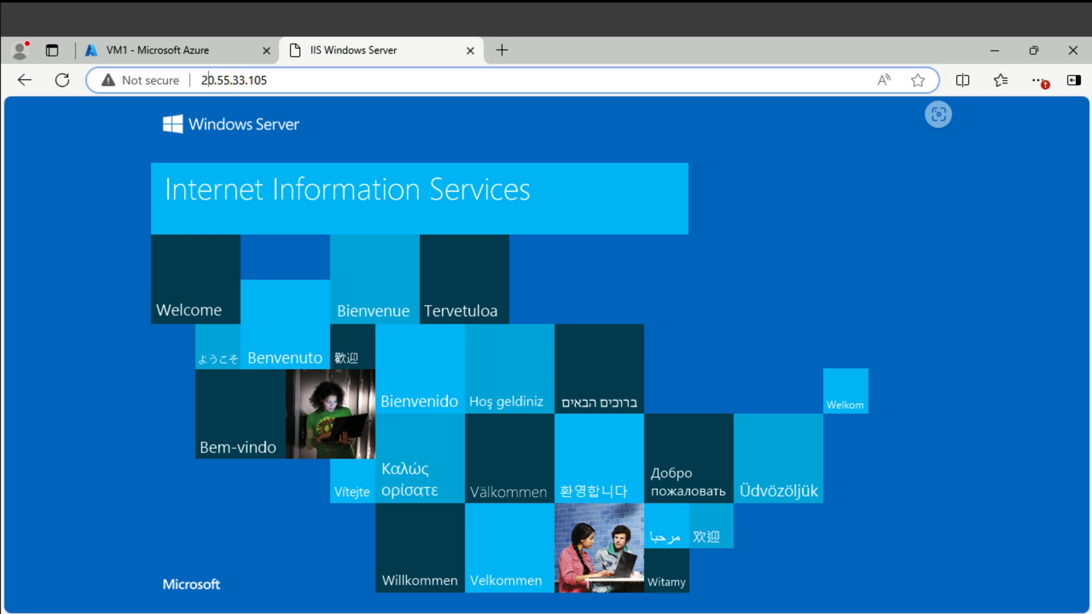